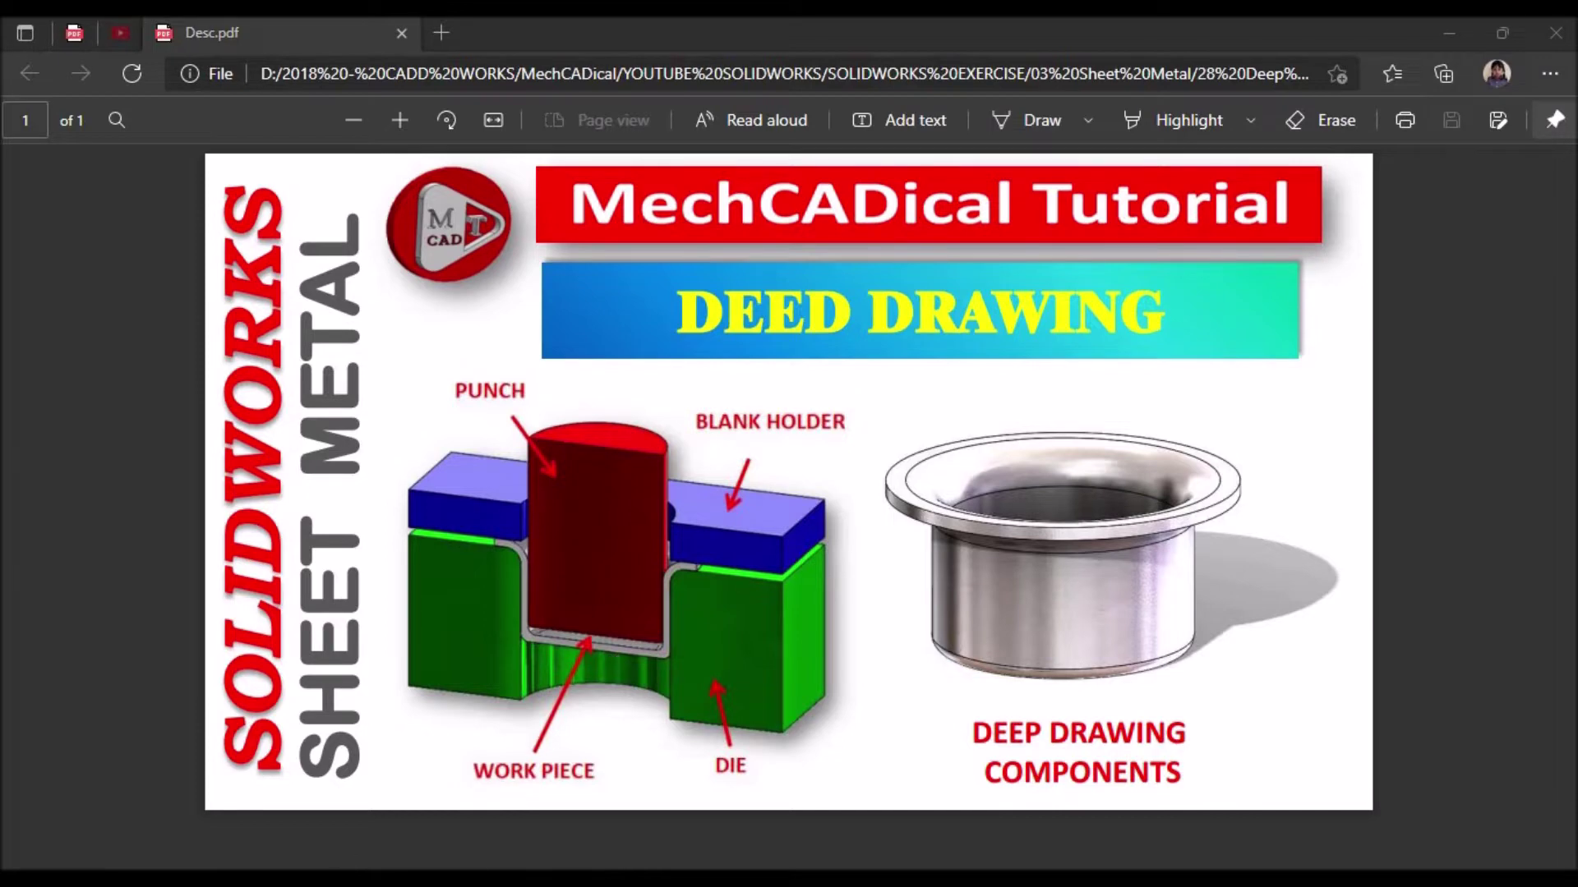
Step: Return to the Work Piece part and orbit the cup to inspect its inside and underside
{"action": "key", "text": "alt+Tab"}
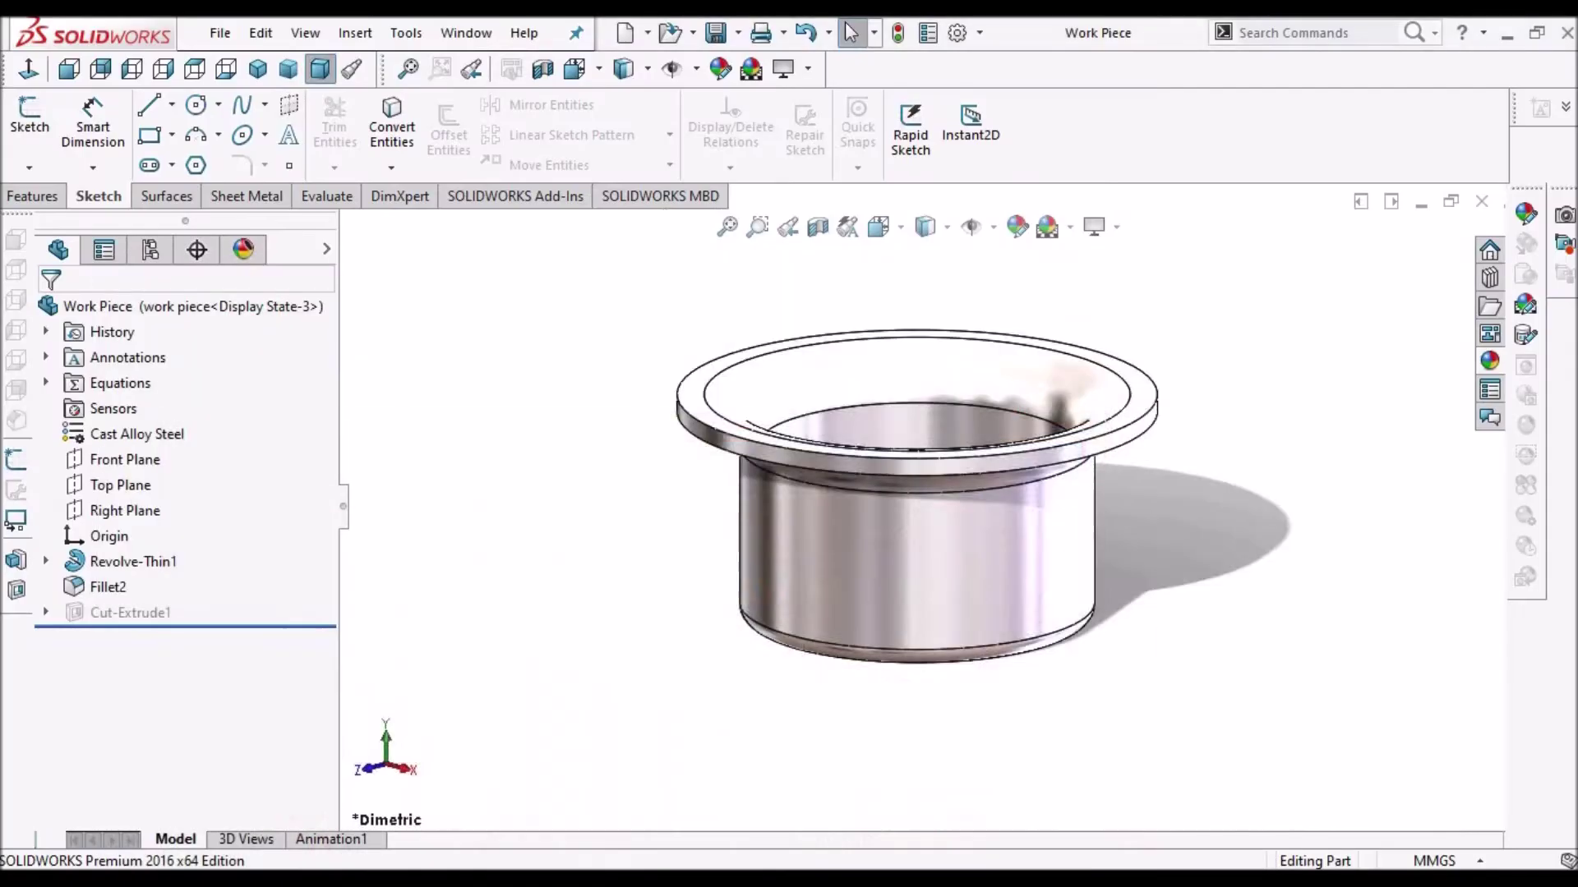
{"action": "middle_click_drag", "start_coordinate": [987, 354], "coordinate": [989, 432]}
{"action": "scroll", "coordinate": [986, 435], "scroll_direction": "down", "scroll_amount": 3}
{"action": "mouse_move", "coordinate": [752, 520]}
{"action": "middle_mouse_down"}
{"action": "mouse_move", "coordinate": [849, 553]}
{"action": "mouse_move", "coordinate": [982, 539]}
{"action": "mouse_move", "coordinate": [940, 391]}
{"action": "mouse_move", "coordinate": [988, 374]}
{"action": "middle_mouse_up"}
{"action": "key", "text": "ctrl+7"}
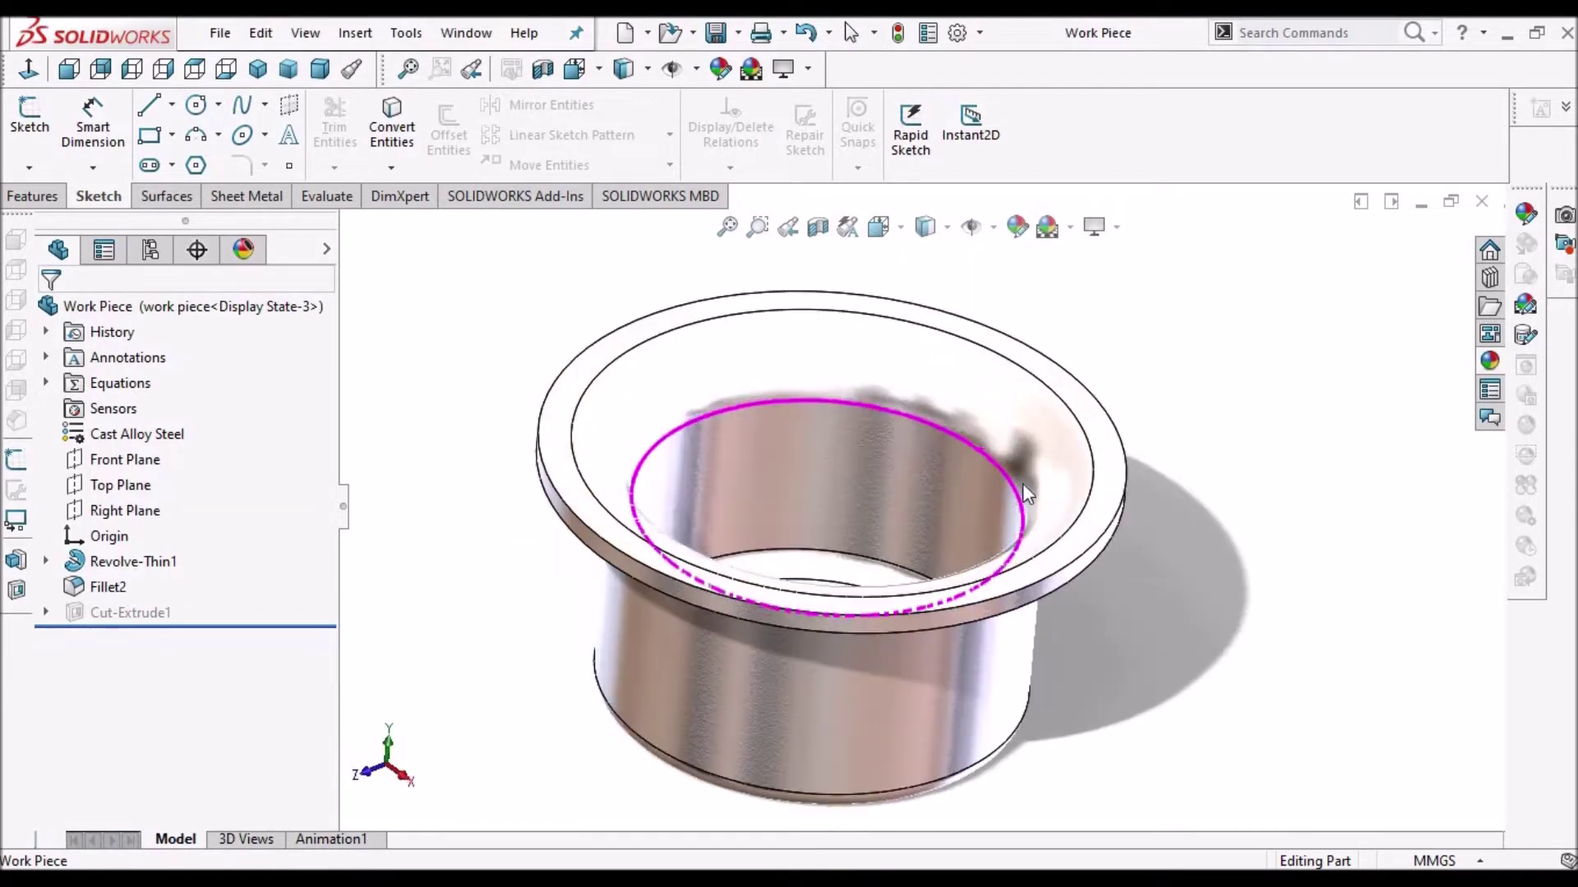
Step: Switch to the Assem1 assembly and drag the punch down into the die
{"action": "left_click", "coordinate": [466, 33]}
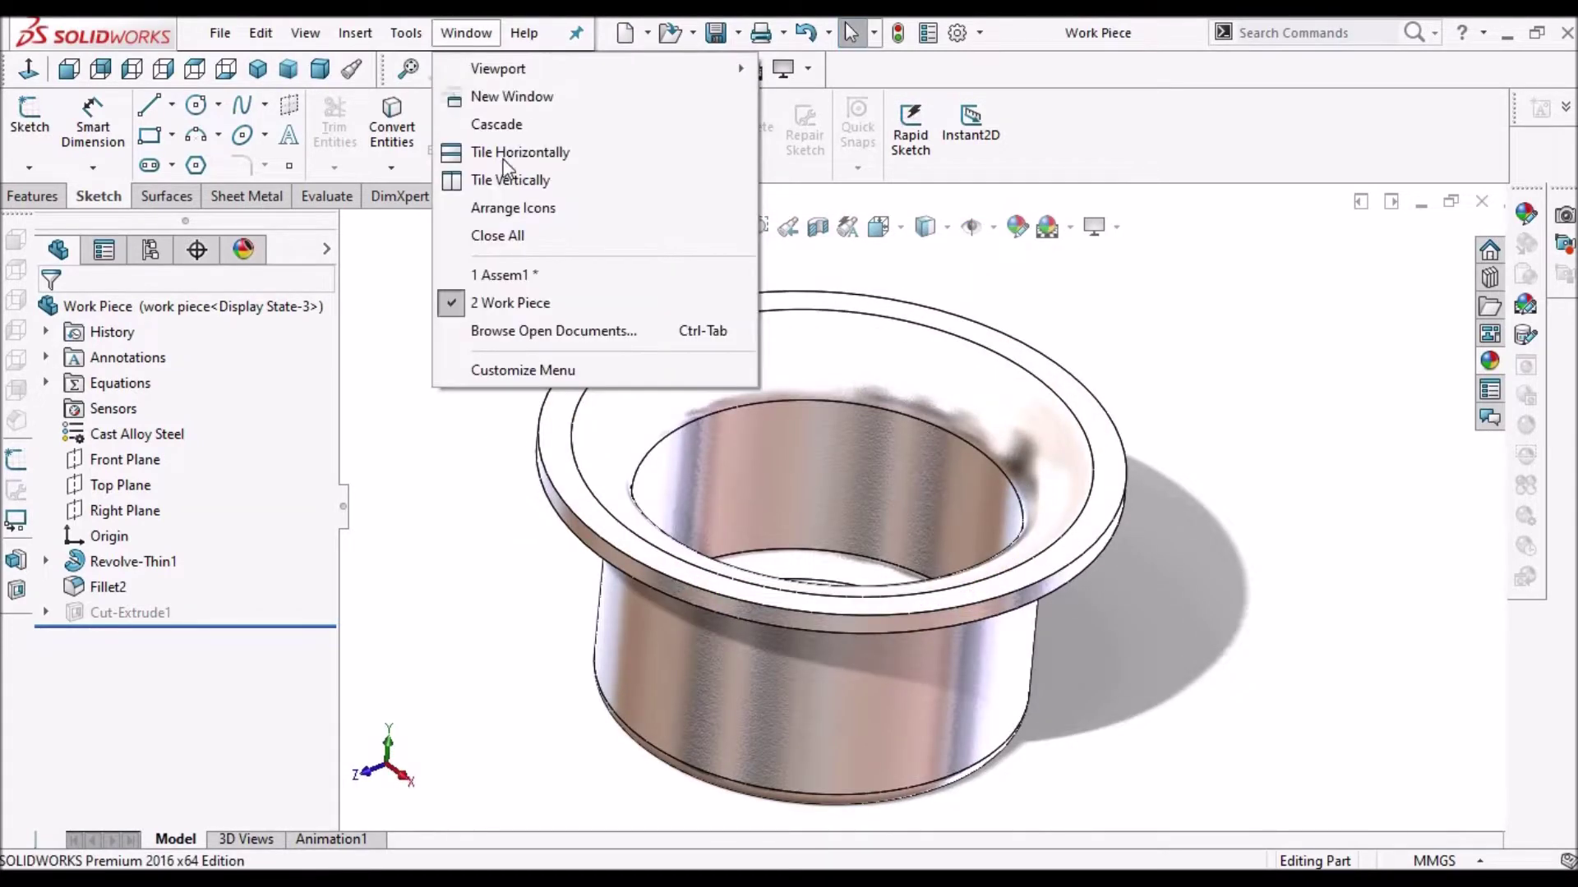
{"action": "left_click", "coordinate": [526, 277]}
{"action": "left_click_drag", "start_coordinate": [988, 246], "coordinate": [976, 352]}
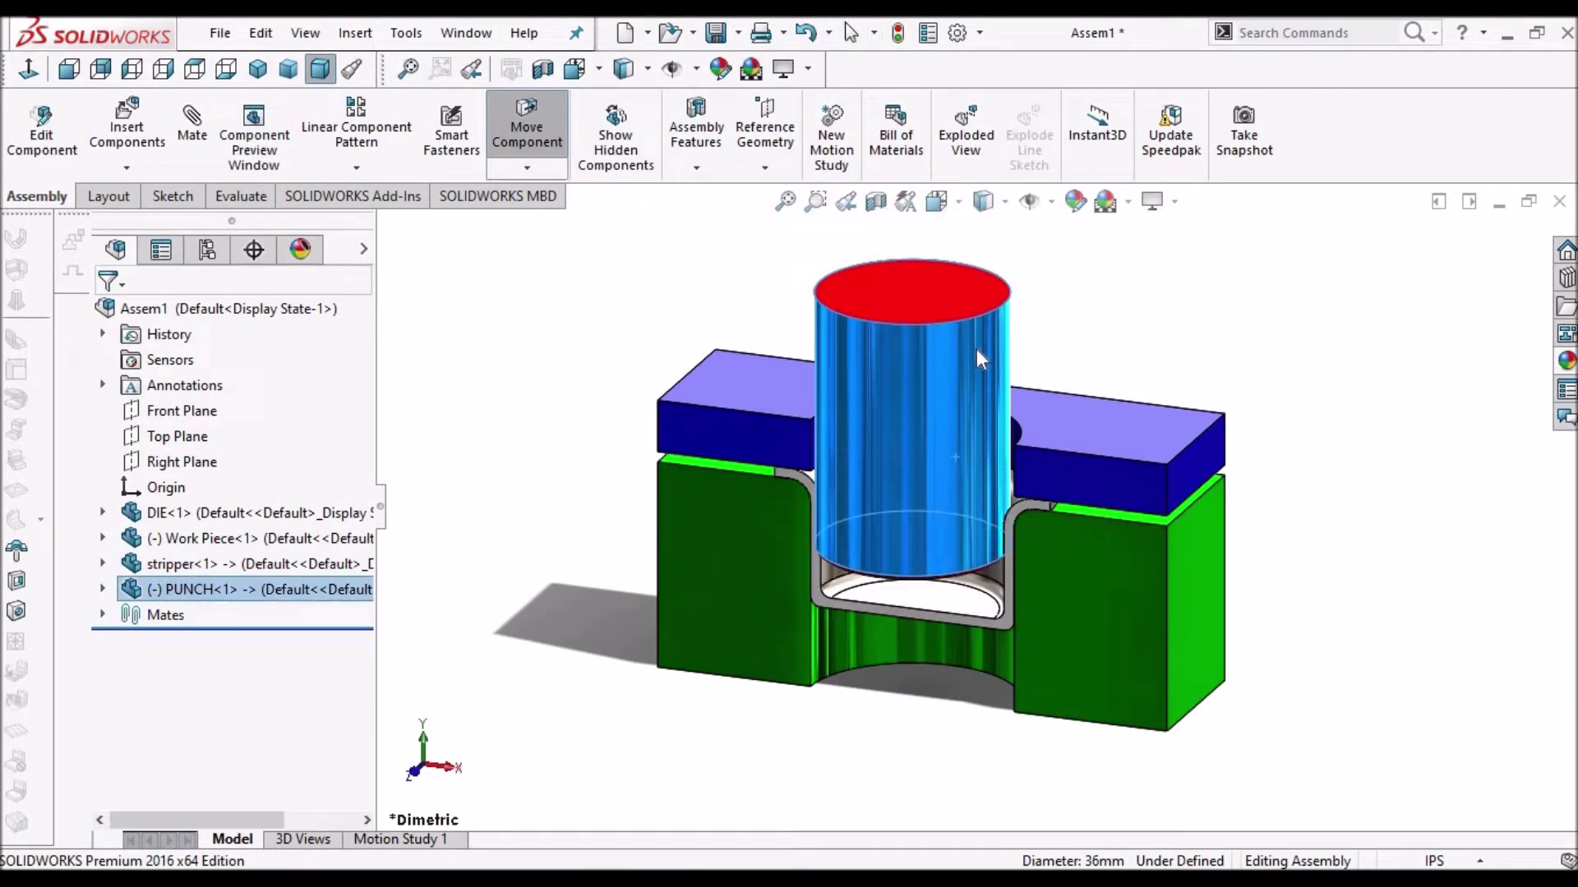
Step: Drag the punch deeper into the die to show the drawn cup, then clear the selection
{"action": "key", "text": "Escape"}
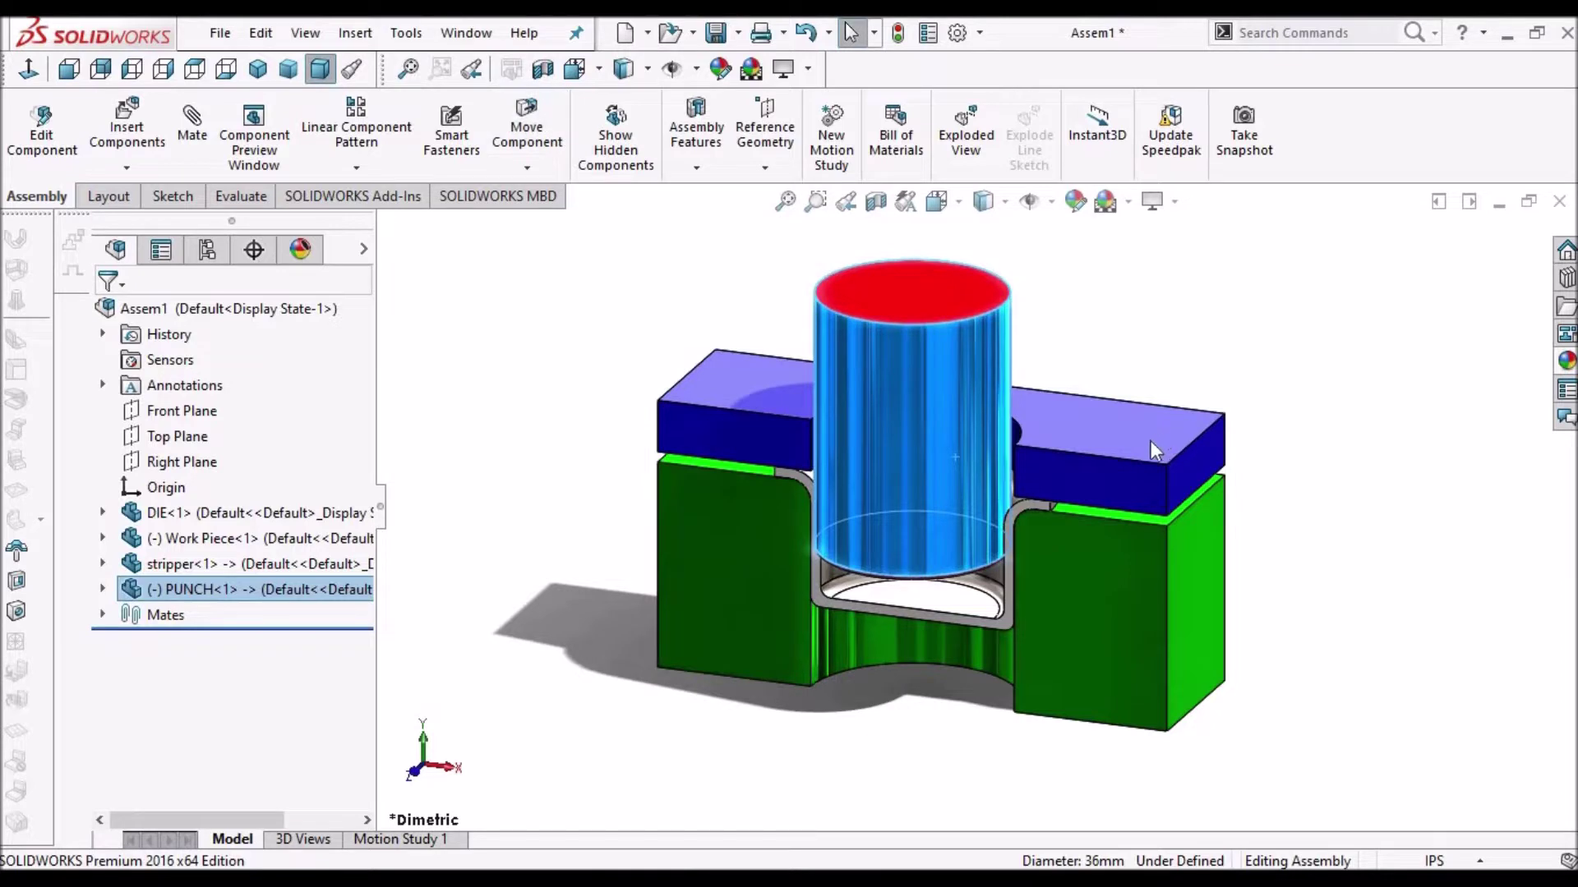
{"action": "left_click", "coordinate": [946, 601]}
{"action": "key", "text": "Escape"}
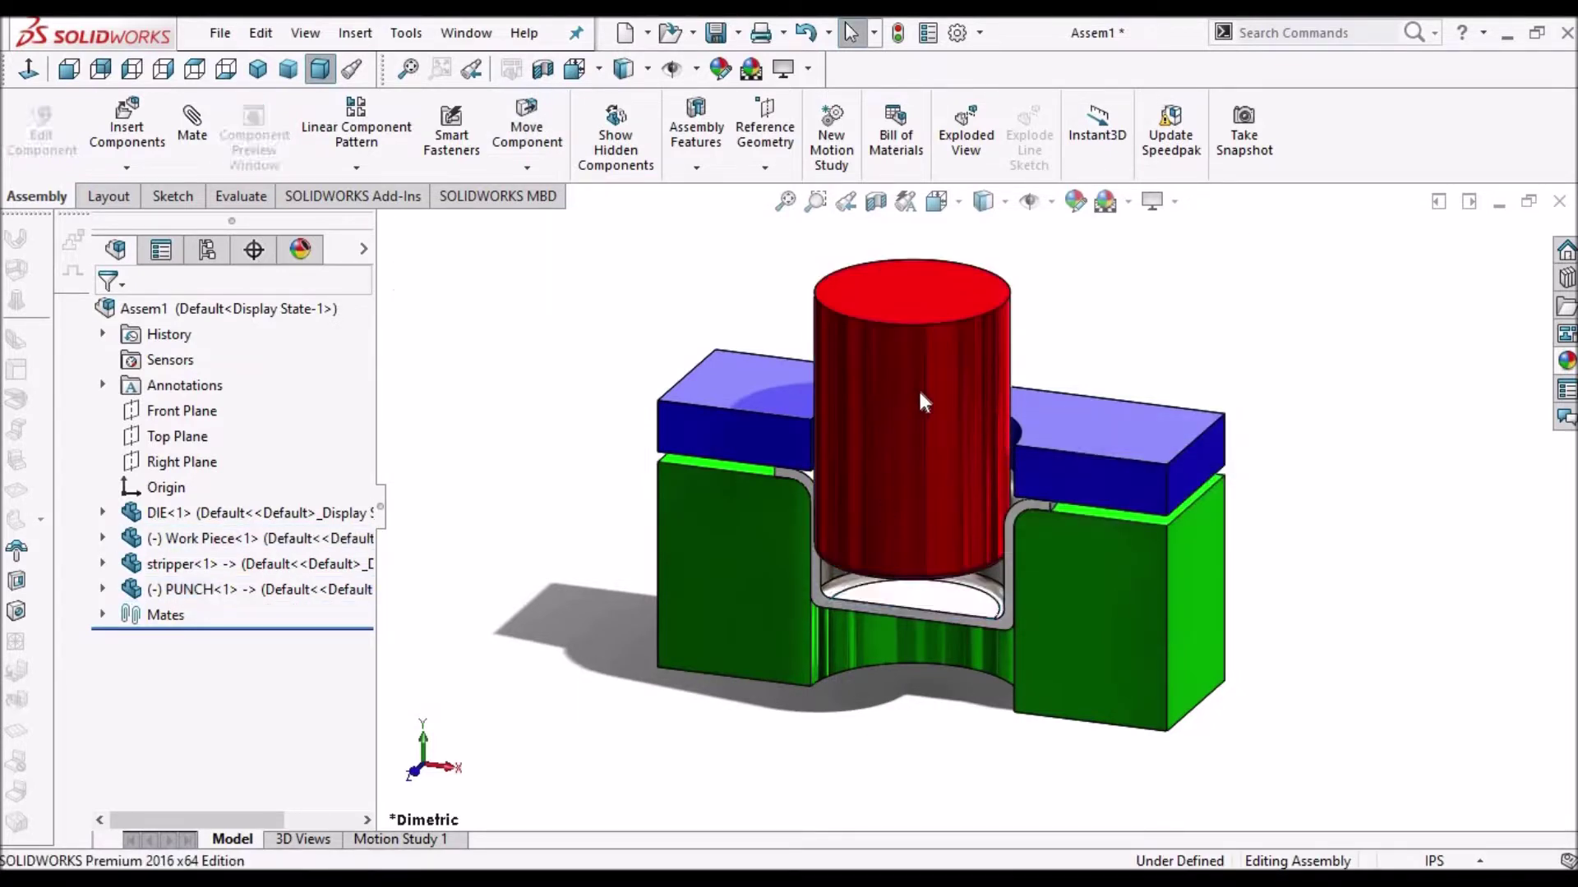
{"action": "left_click_drag", "start_coordinate": [919, 387], "coordinate": [944, 421]}
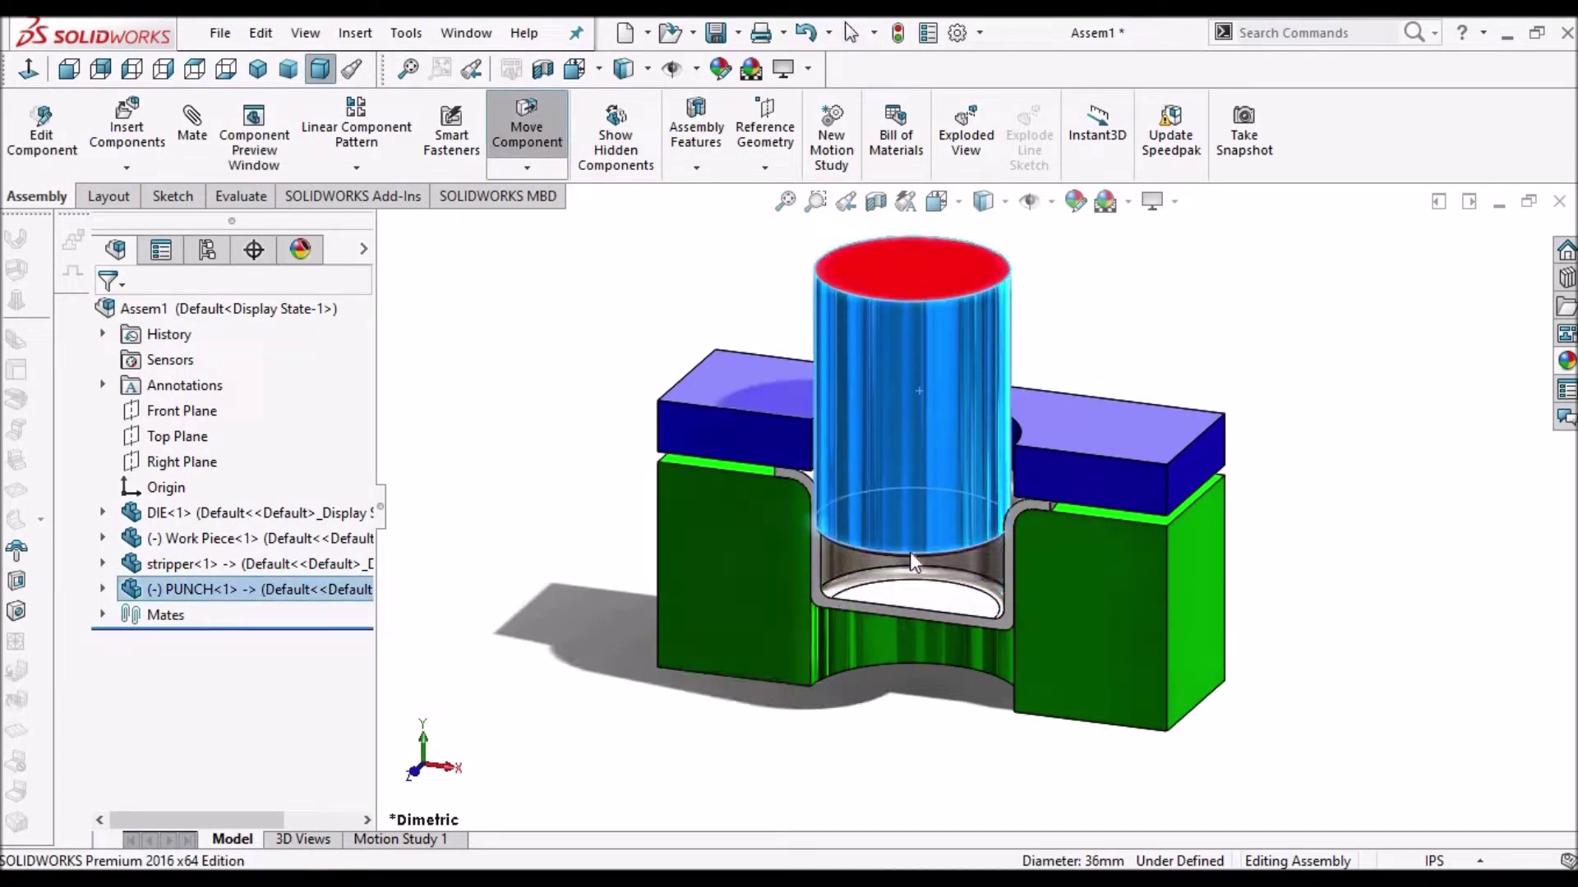
{"action": "key", "text": "Escape"}
{"action": "scroll", "coordinate": [903, 606], "scroll_direction": "down", "scroll_amount": 2}
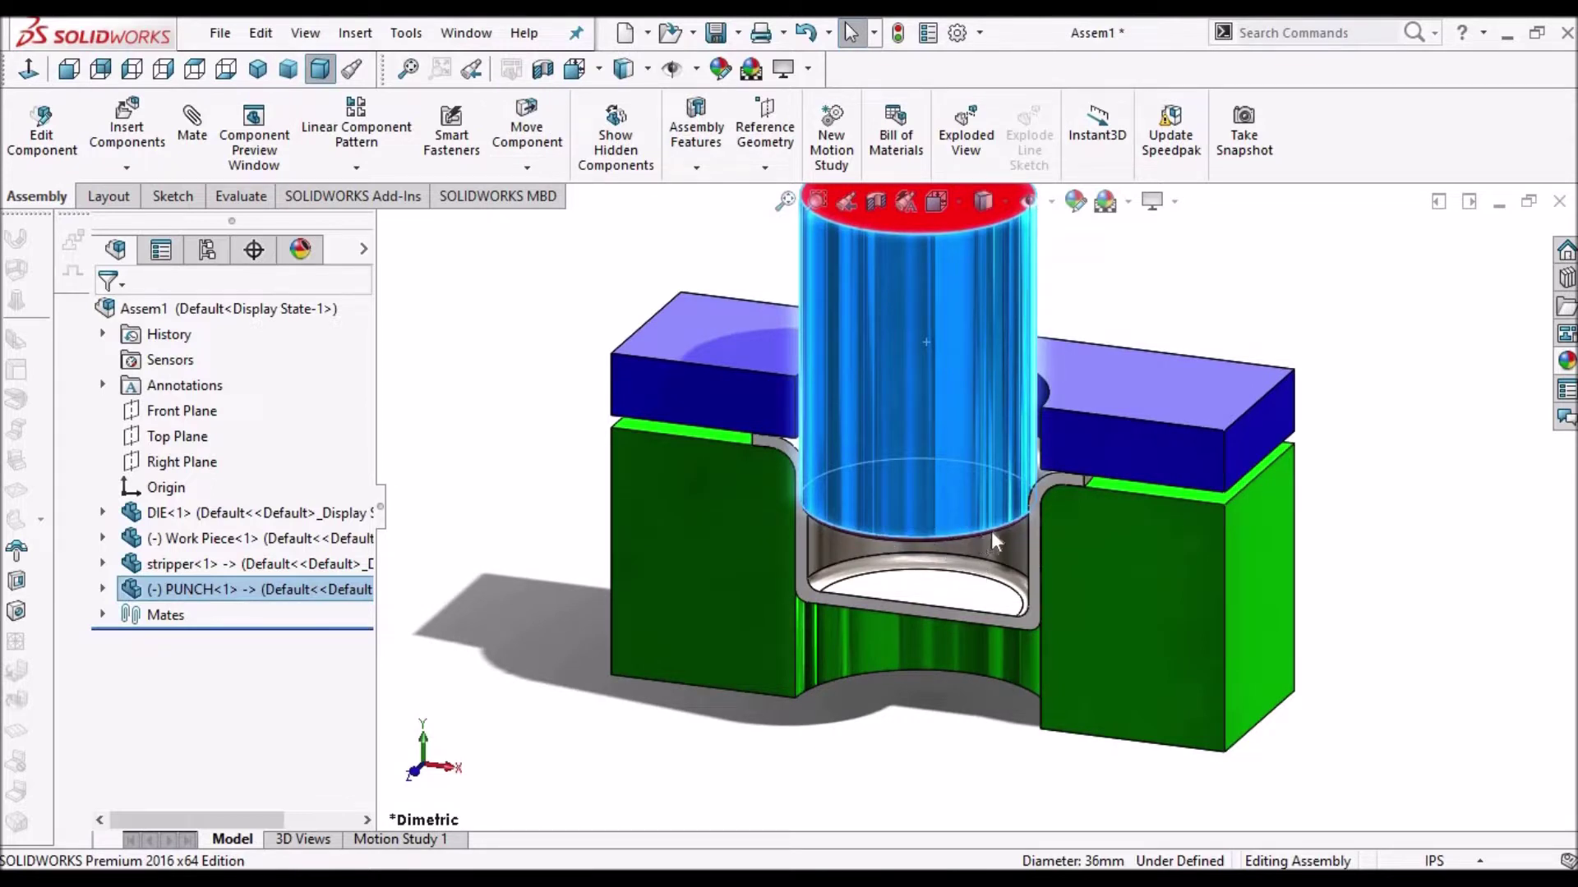
{"action": "scroll", "coordinate": [1030, 506], "scroll_direction": "up", "scroll_amount": 2}
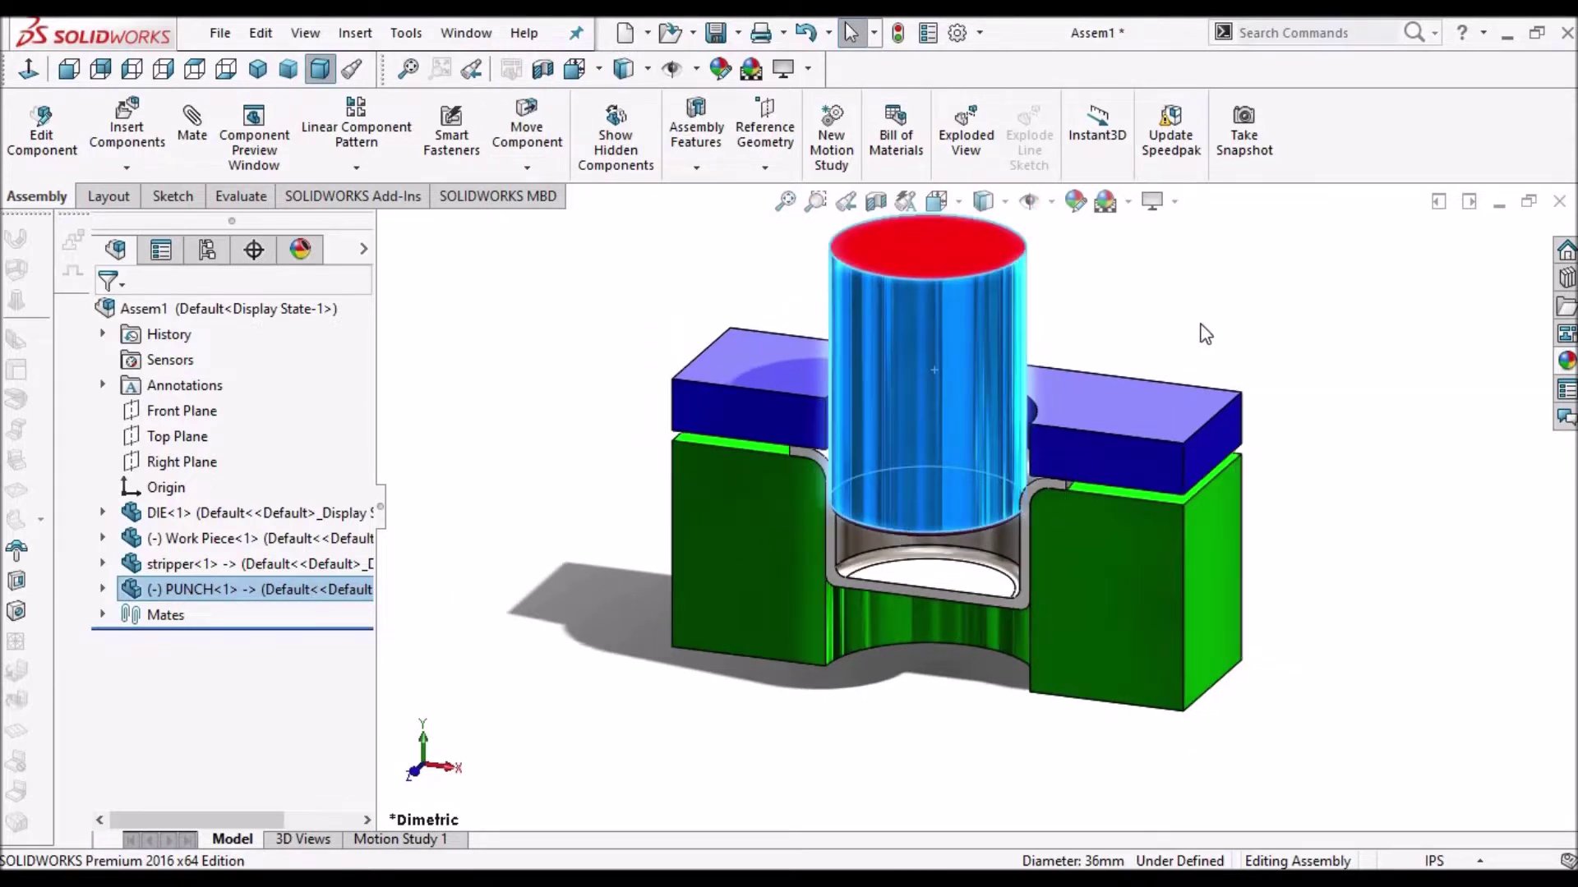
{"action": "left_click", "coordinate": [1205, 312]}
{"action": "scroll", "coordinate": [1085, 362], "scroll_direction": "up", "scroll_amount": 2}
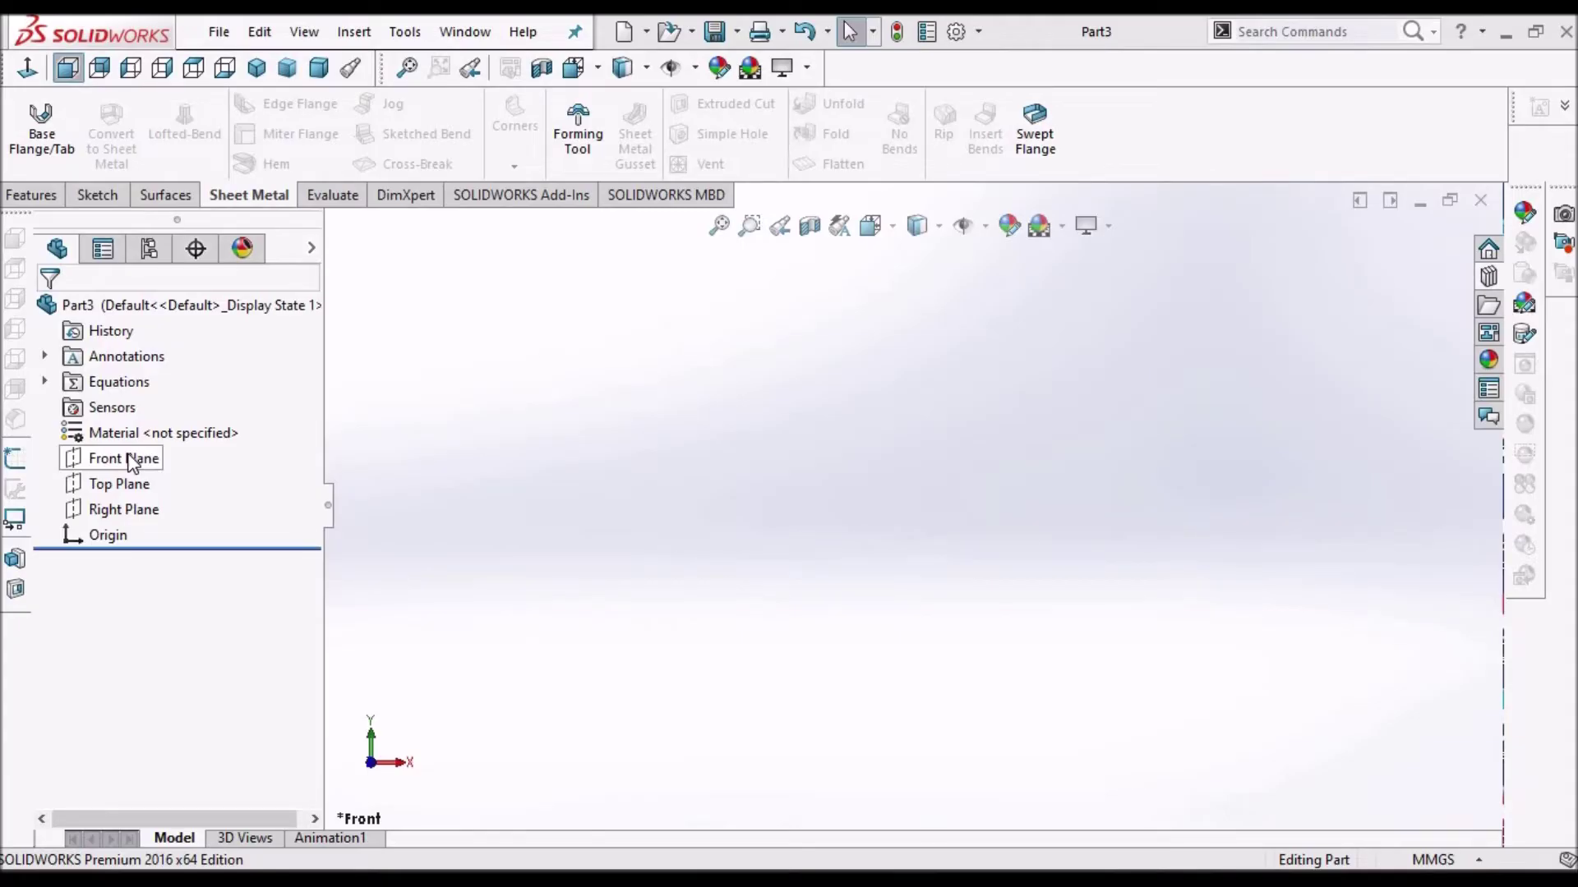
Step: Start a sketch on Top Plane and draw a circle centred on the origin
{"action": "left_click", "coordinate": [132, 462]}
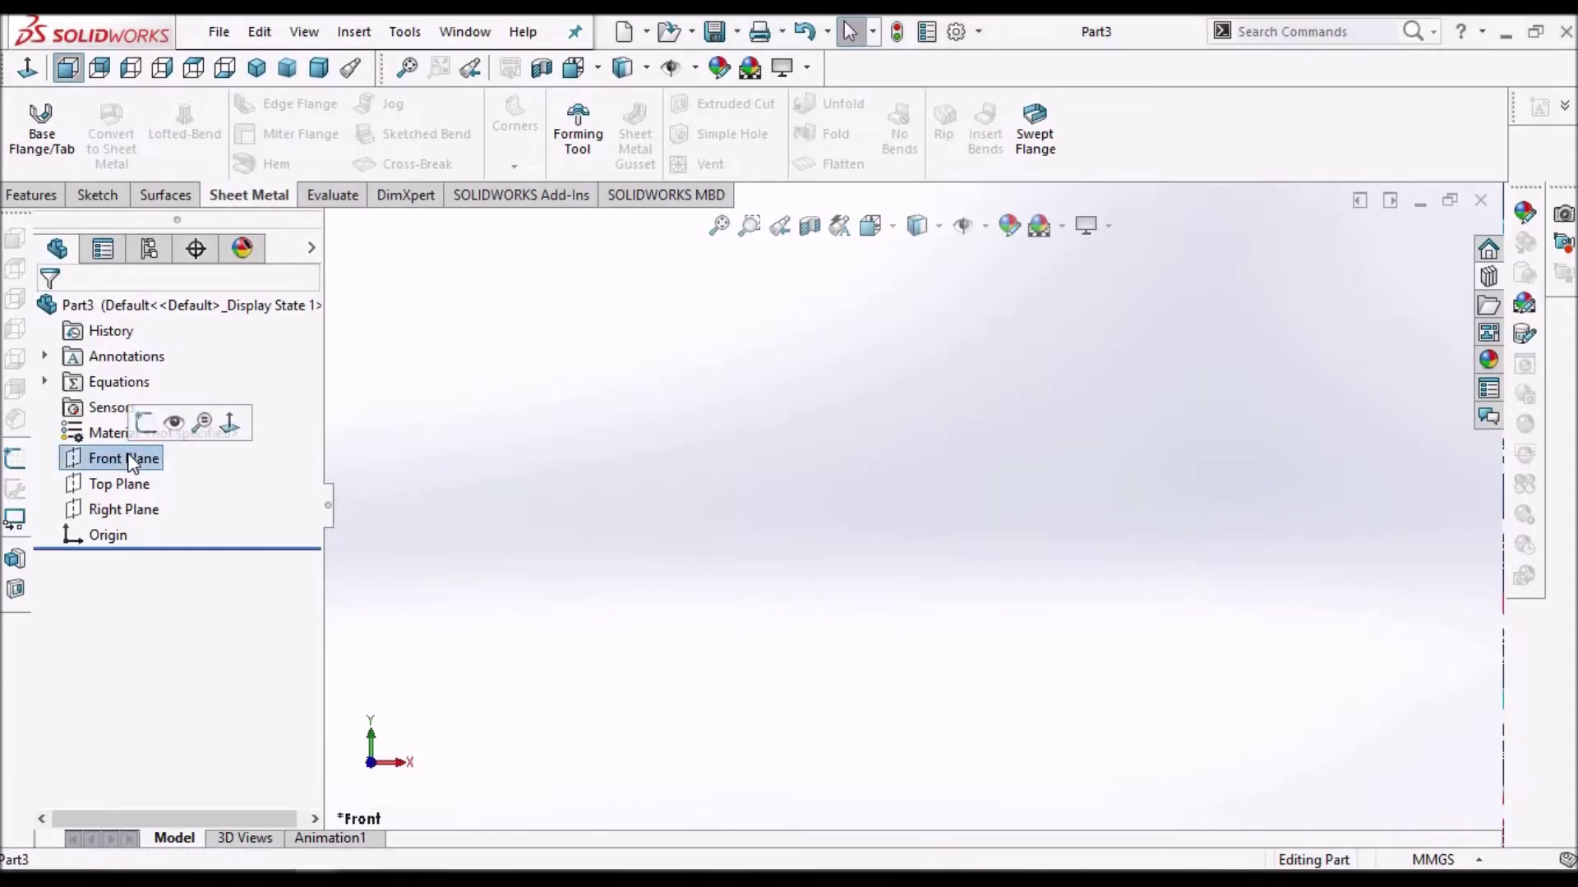
{"action": "left_click", "coordinate": [115, 485]}
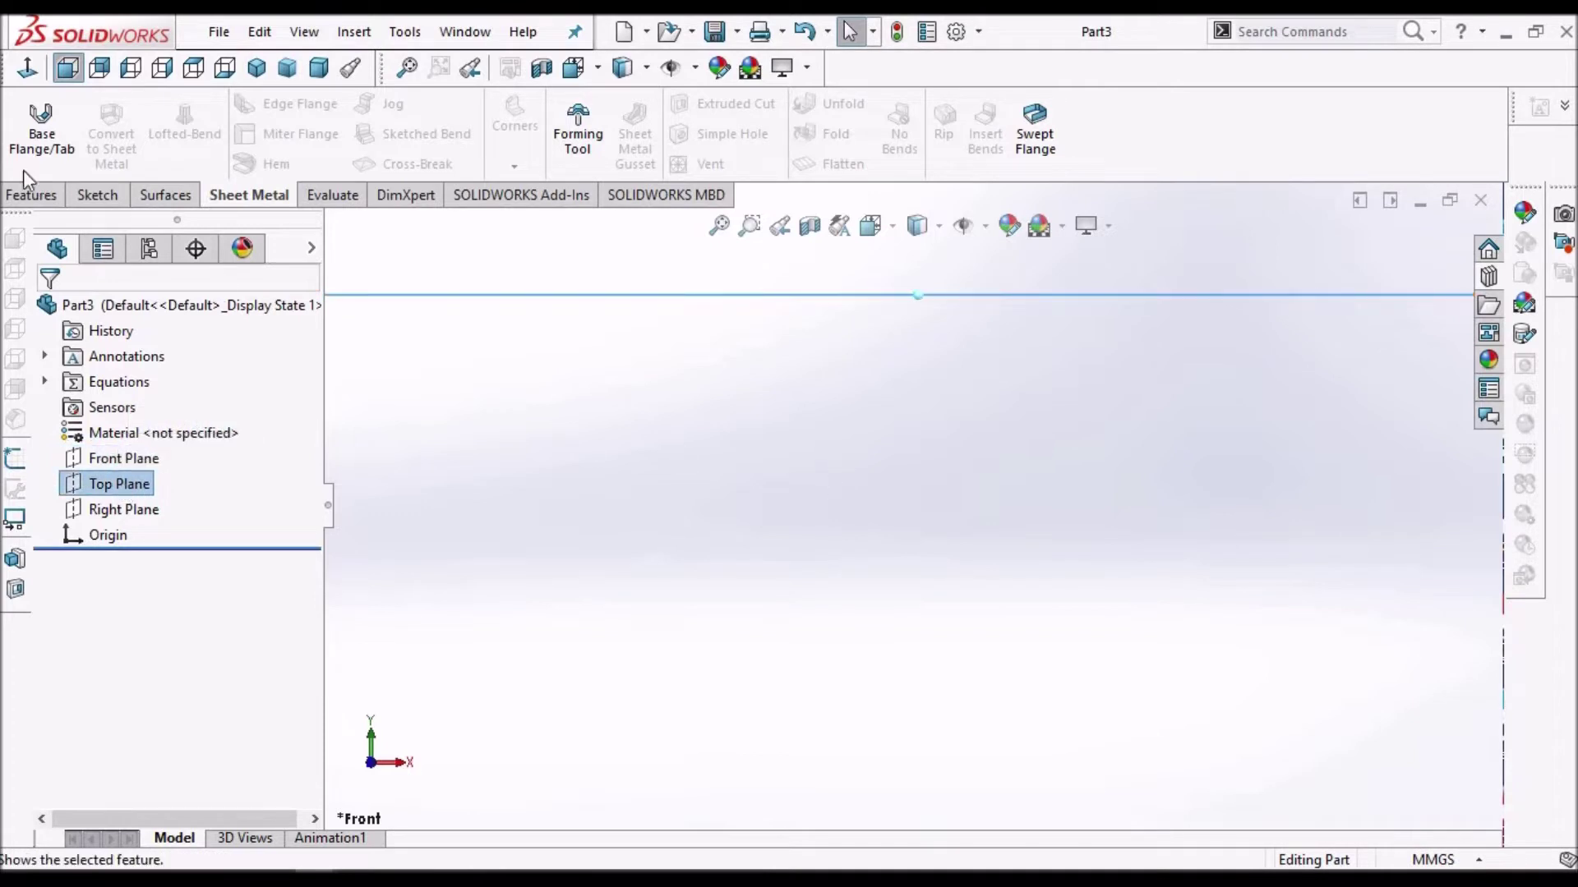
{"action": "left_click", "coordinate": [97, 195]}
{"action": "left_click", "coordinate": [43, 133]}
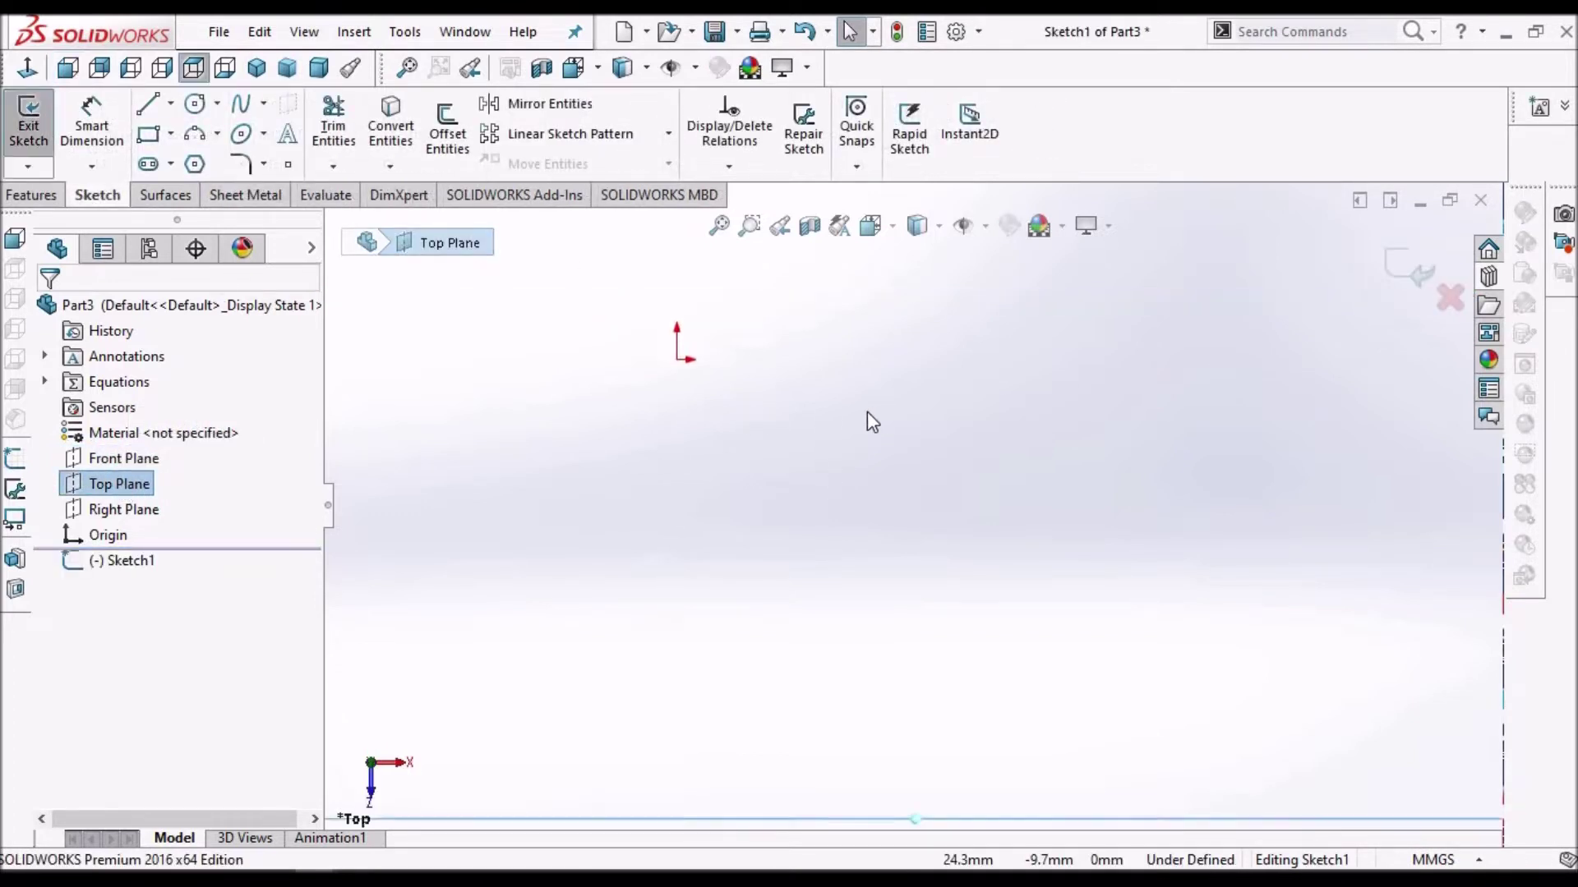
{"action": "left_click", "coordinate": [194, 104]}
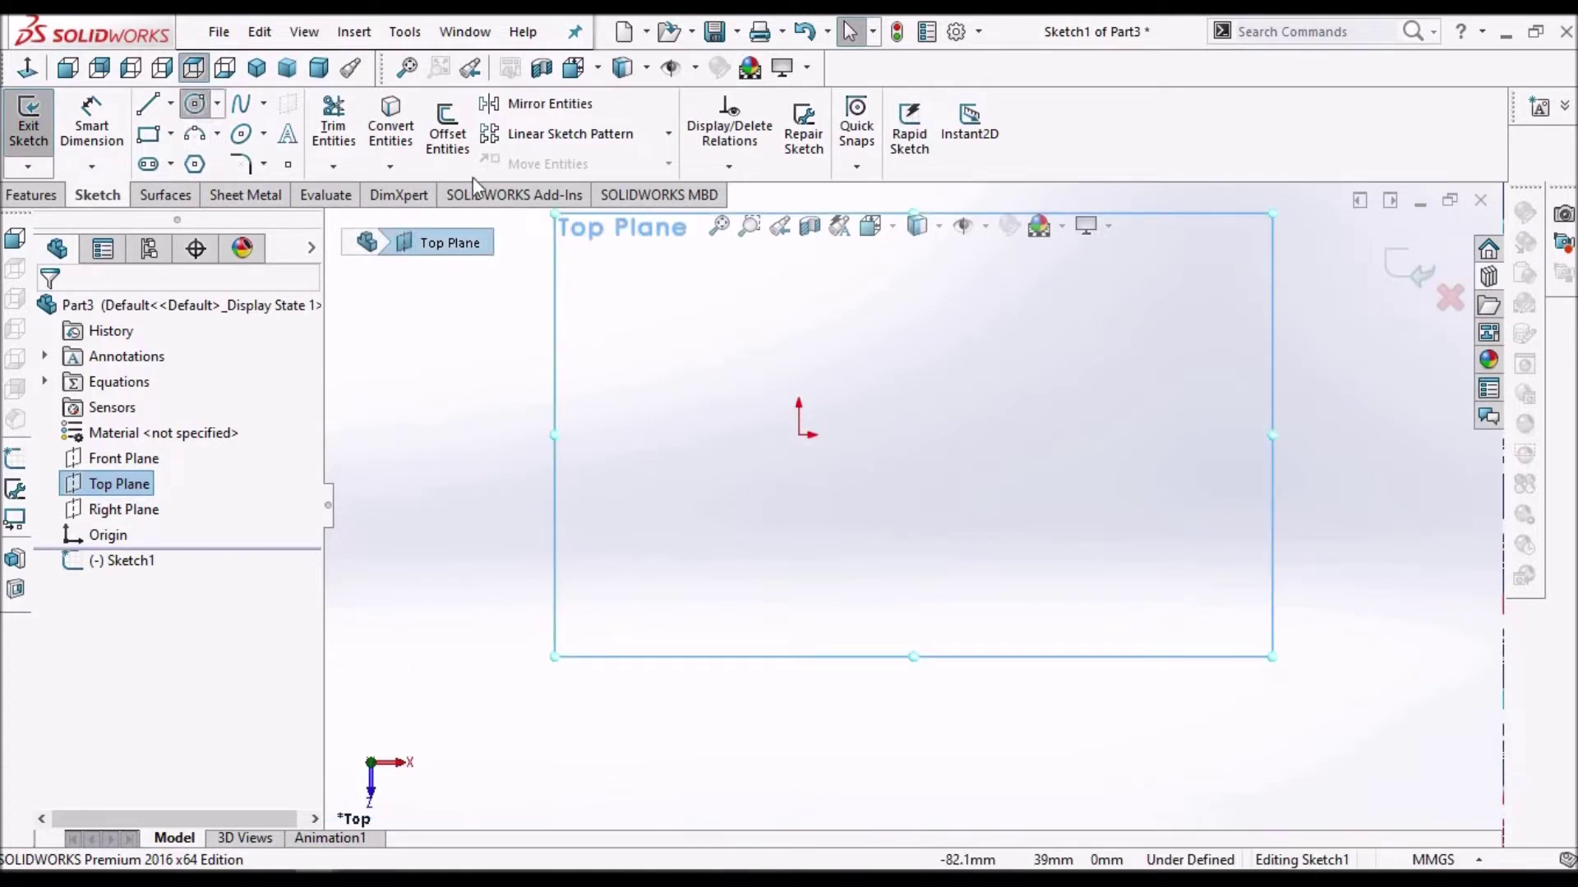
{"action": "left_click", "coordinate": [802, 432]}
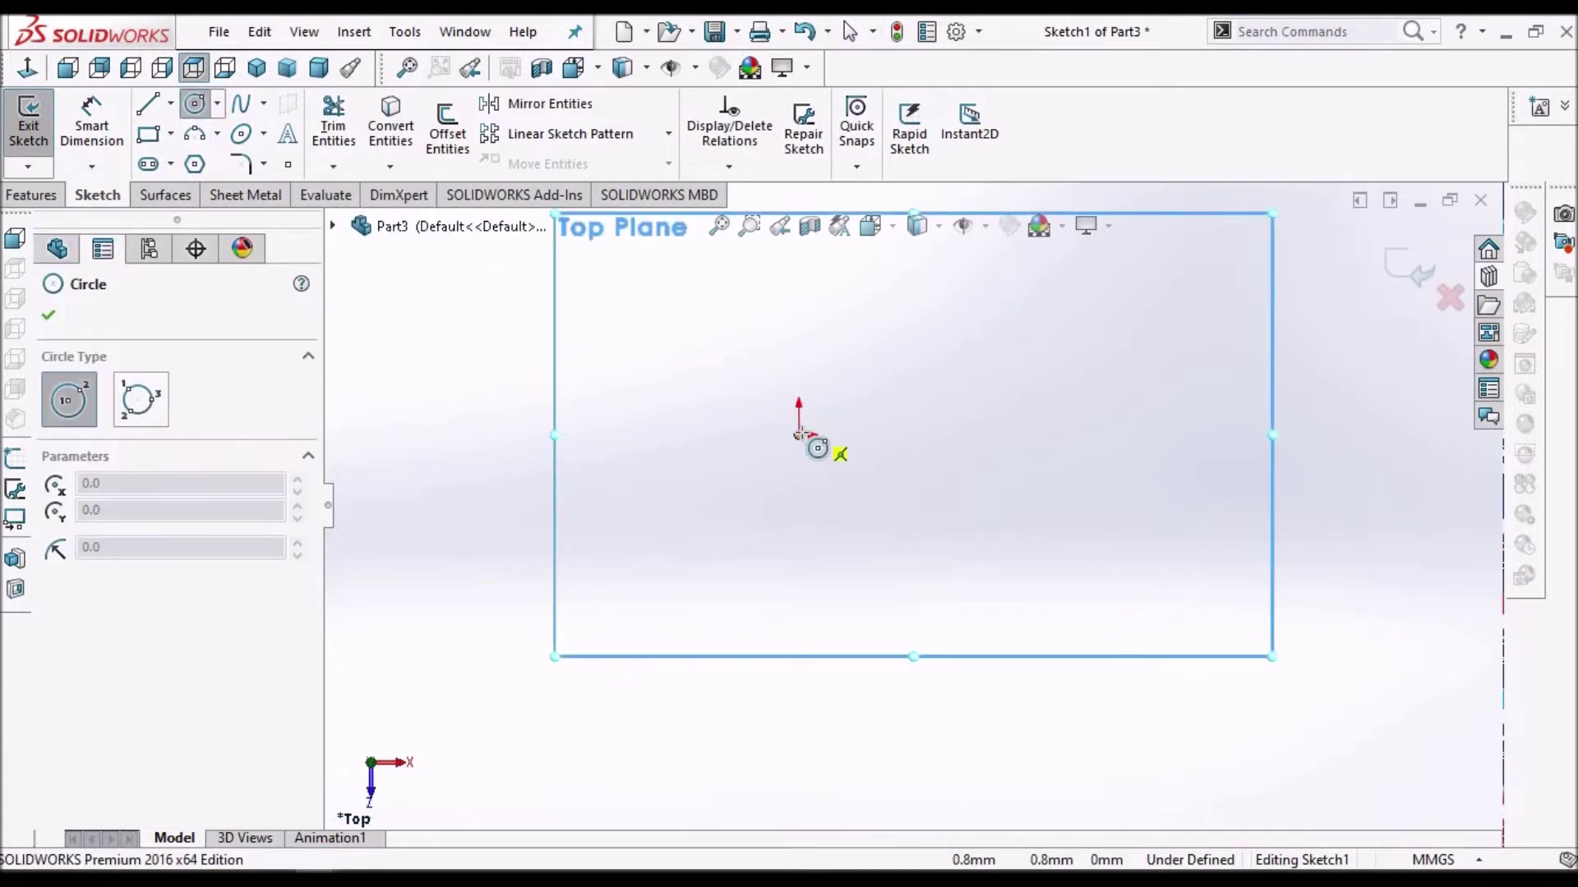
{"action": "left_click", "coordinate": [931, 375]}
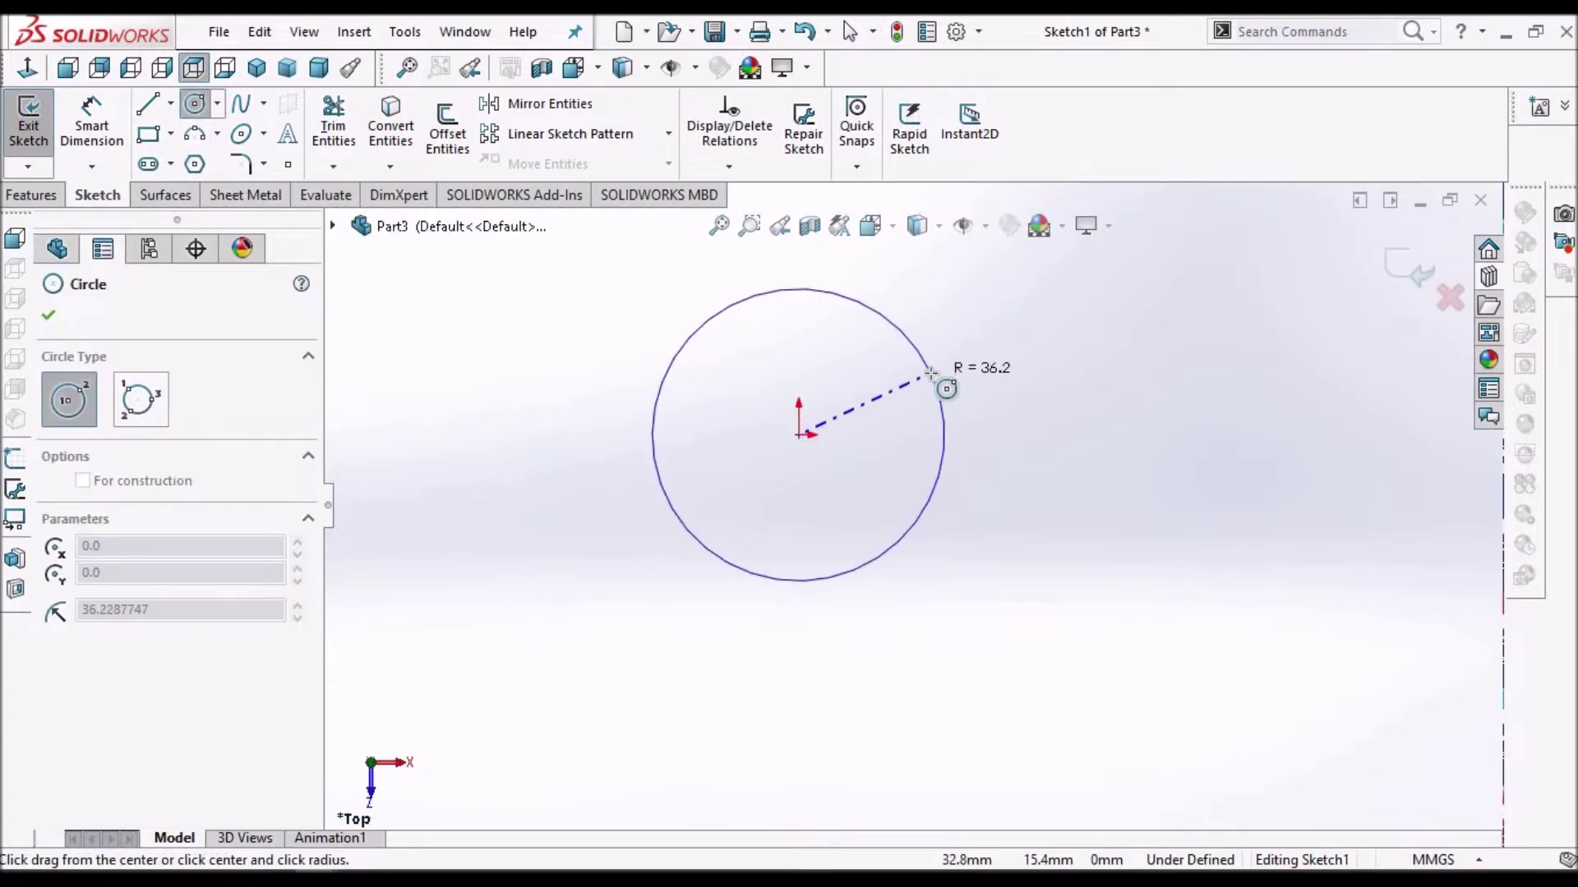
{"action": "right_click", "coordinate": [1085, 350]}
{"action": "left_click", "coordinate": [1105, 355]}
{"action": "key", "text": "Escape"}
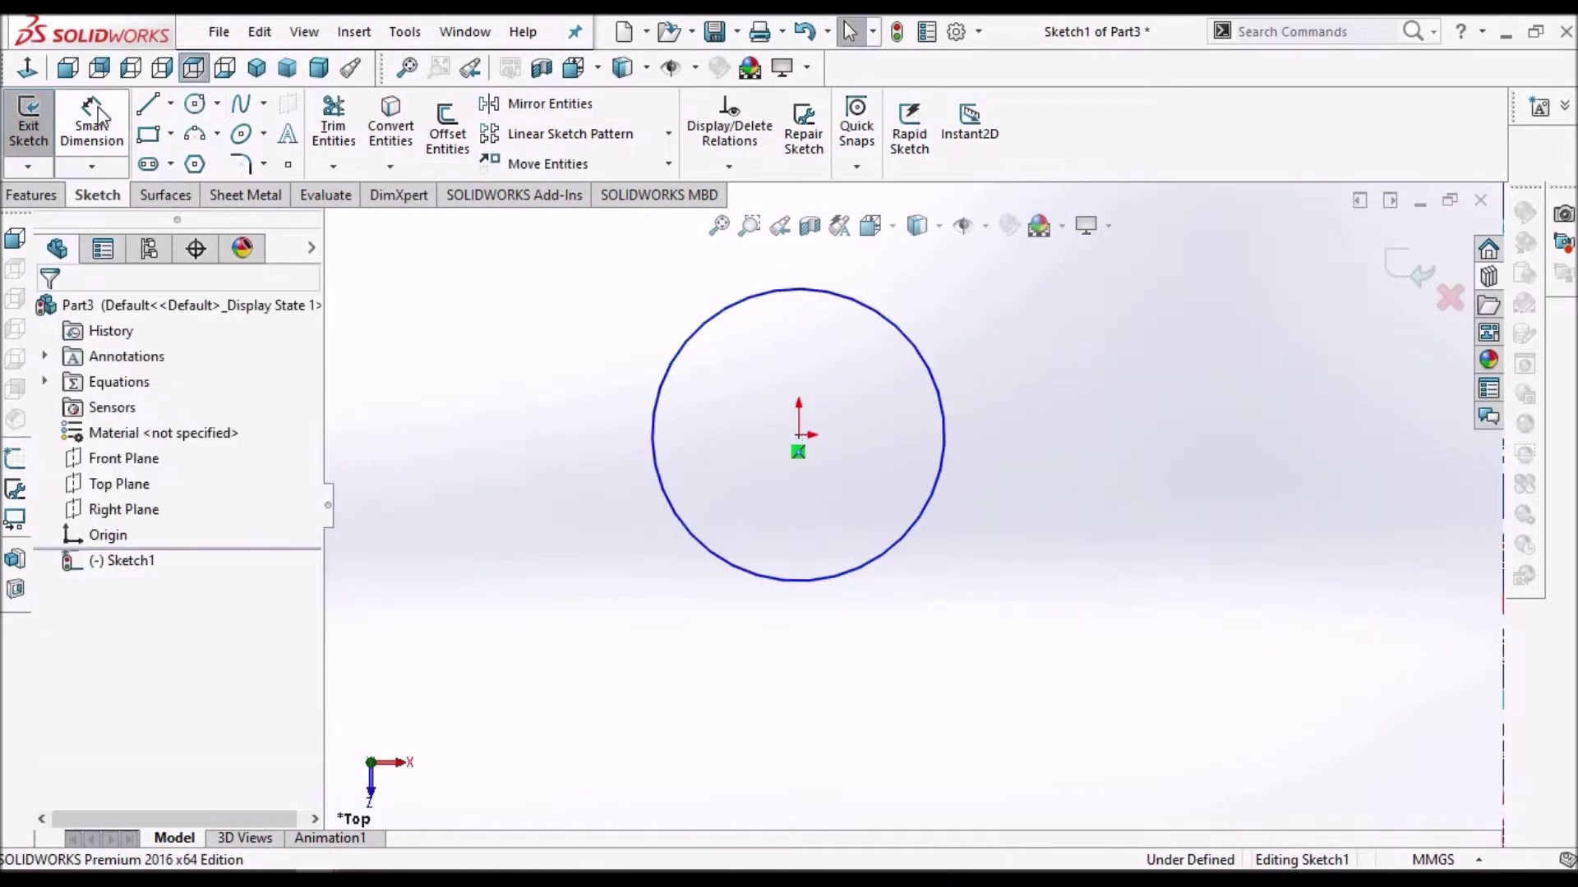
Step: Dimension the circle's diameter to 100 mm
{"action": "left_click", "coordinate": [91, 123]}
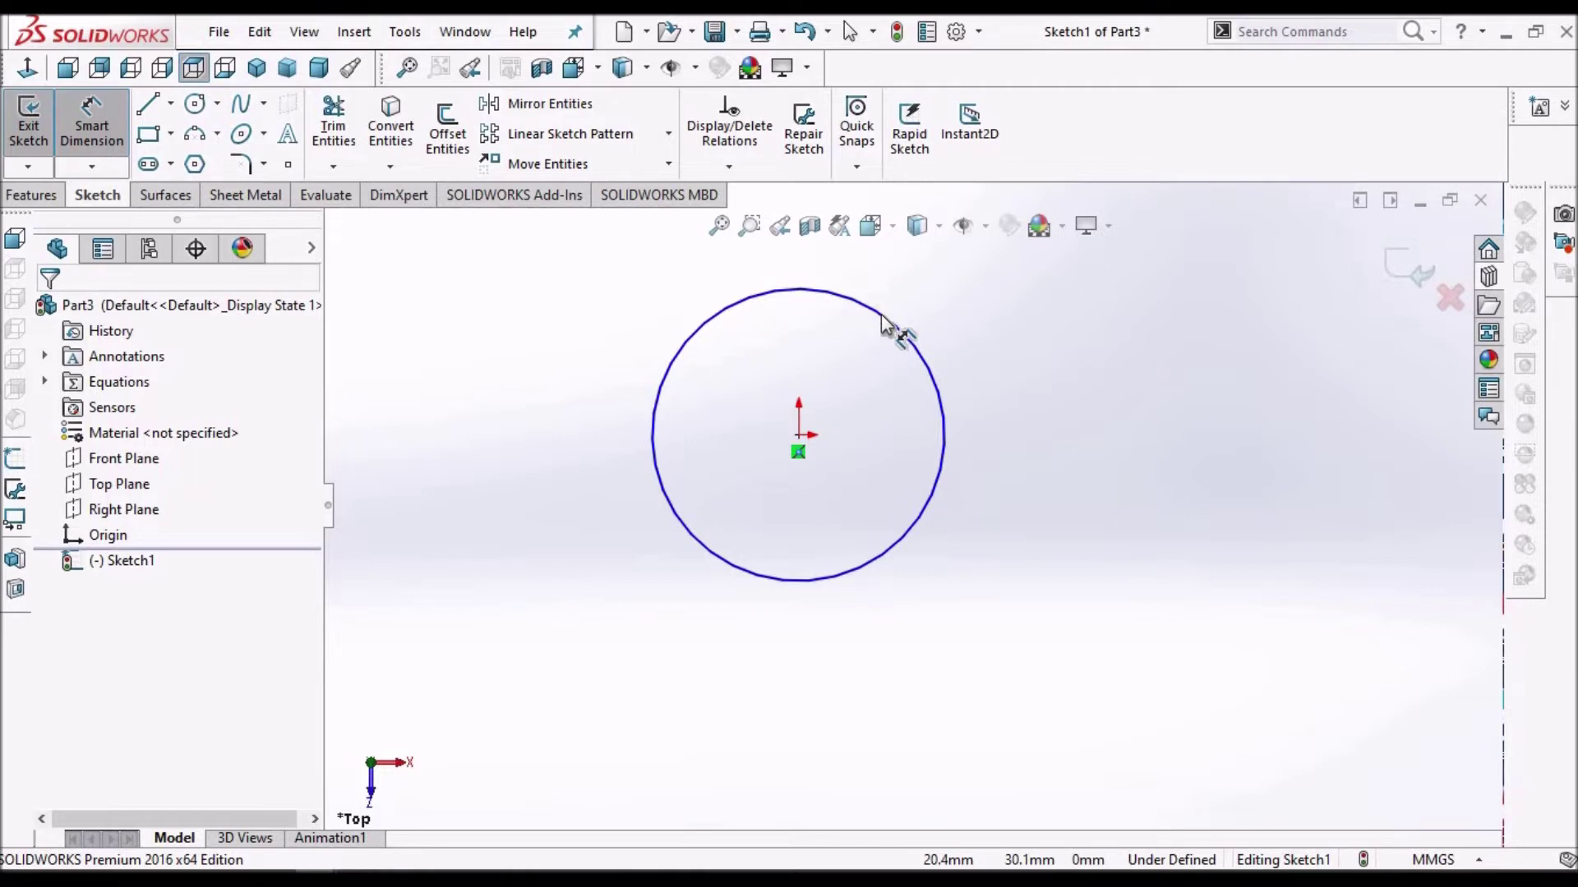
{"action": "left_click", "coordinate": [840, 339]}
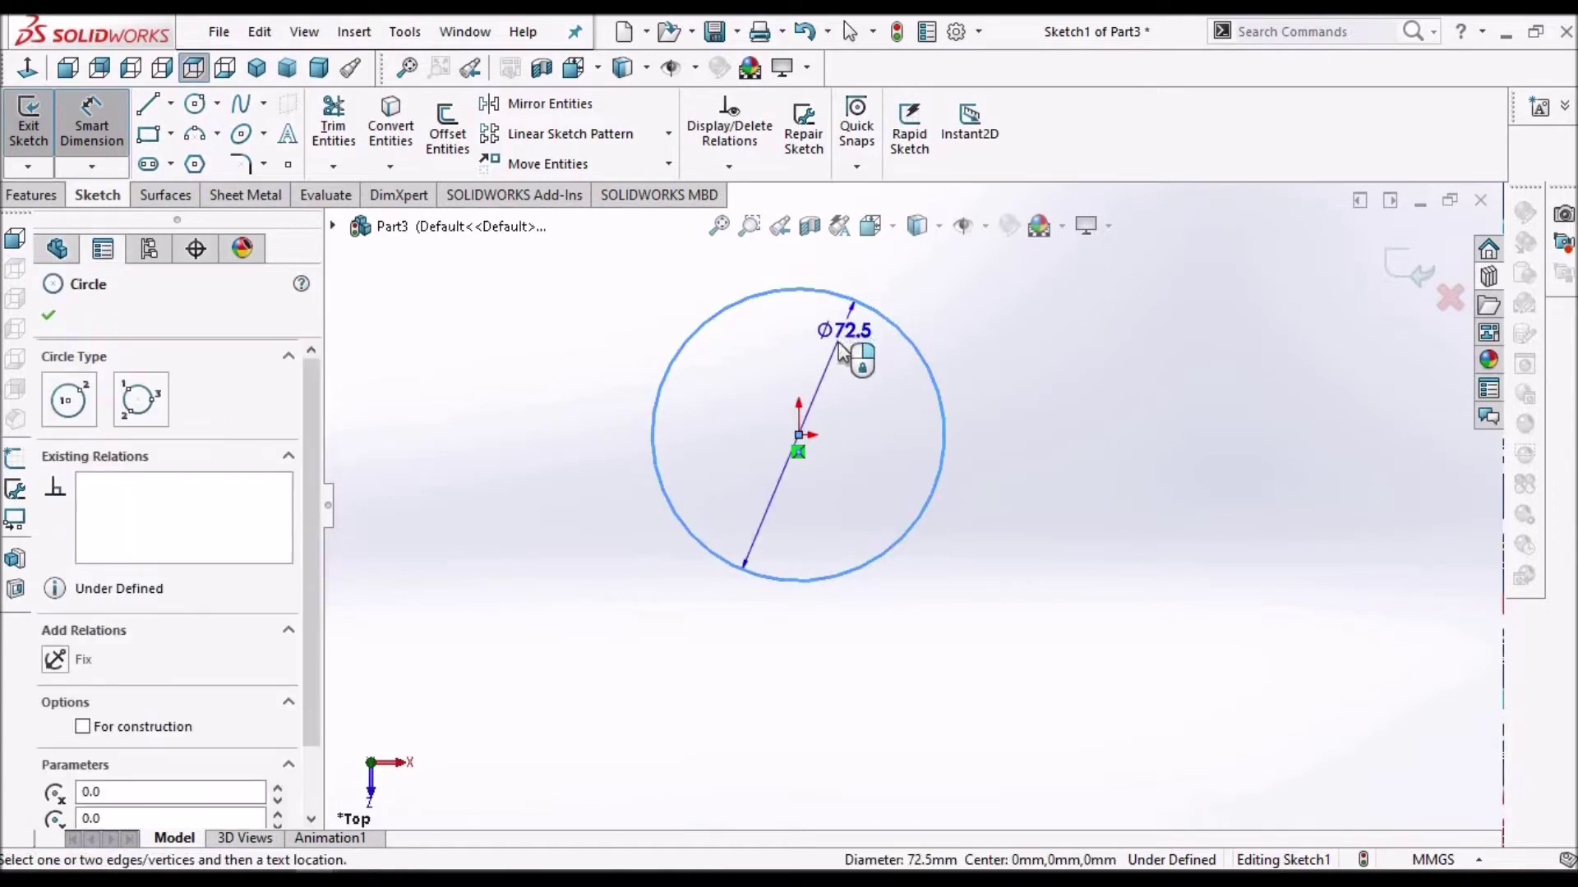
{"action": "left_click", "coordinate": [842, 369]}
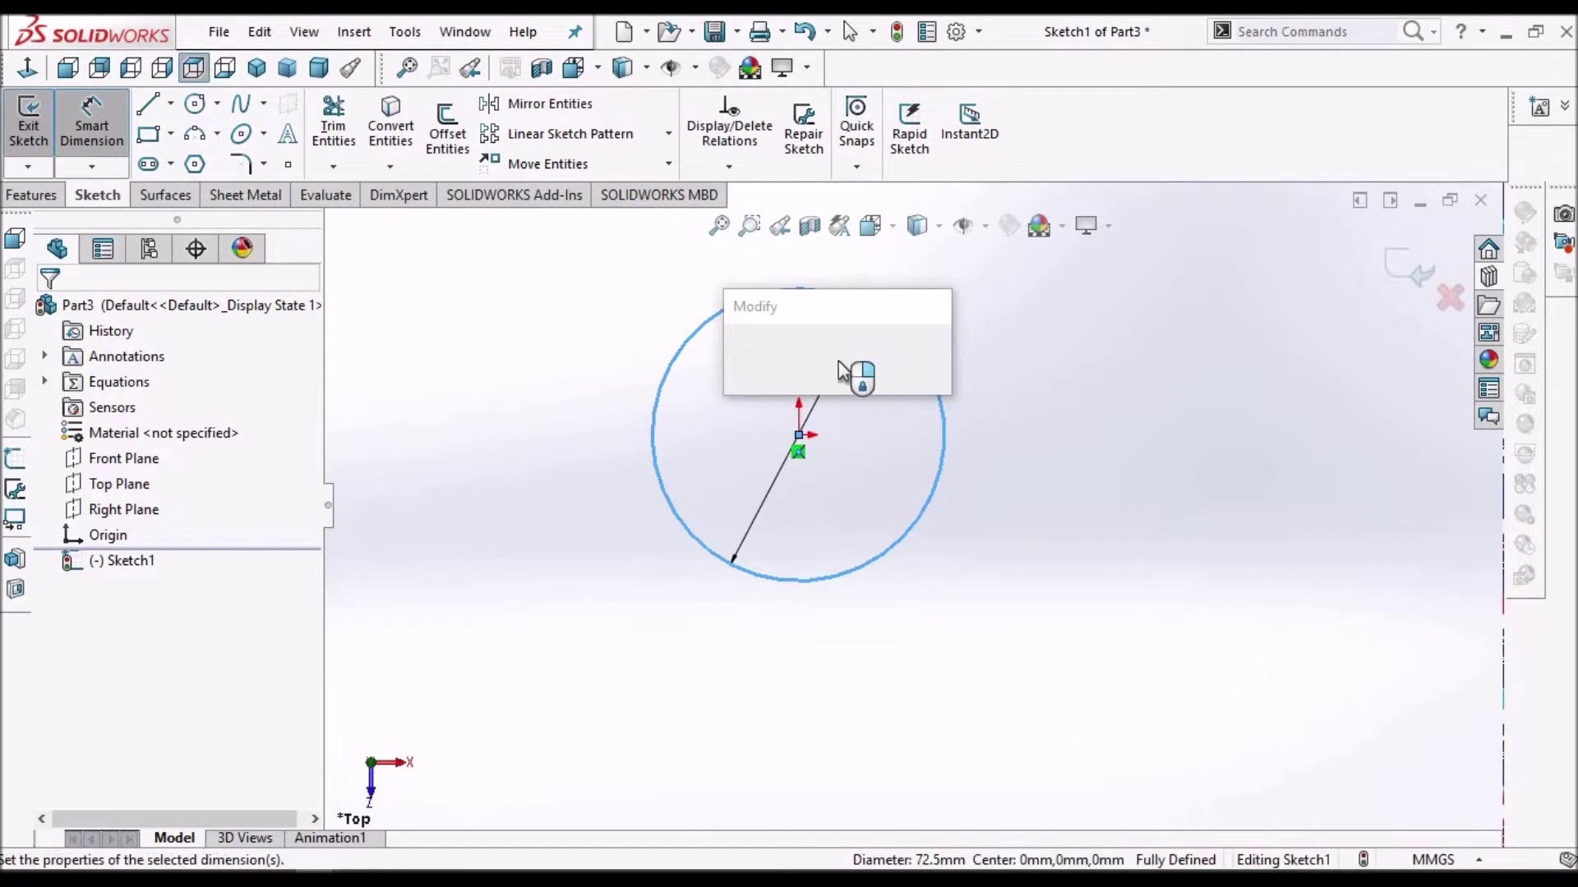
{"action": "type", "text": "100"}
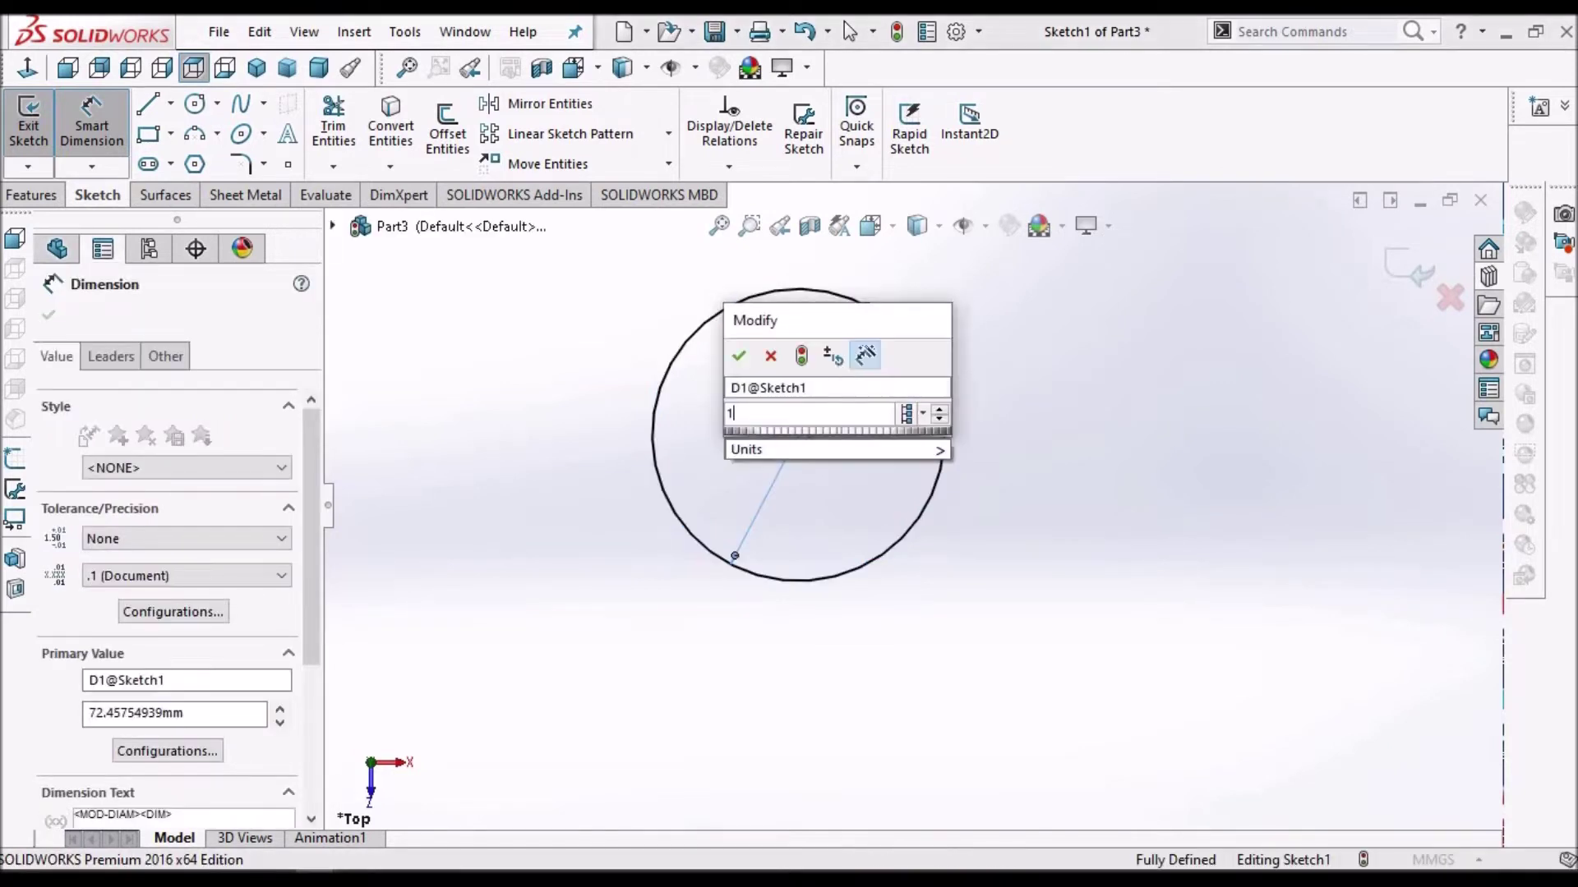
{"action": "left_click", "coordinate": [738, 355]}
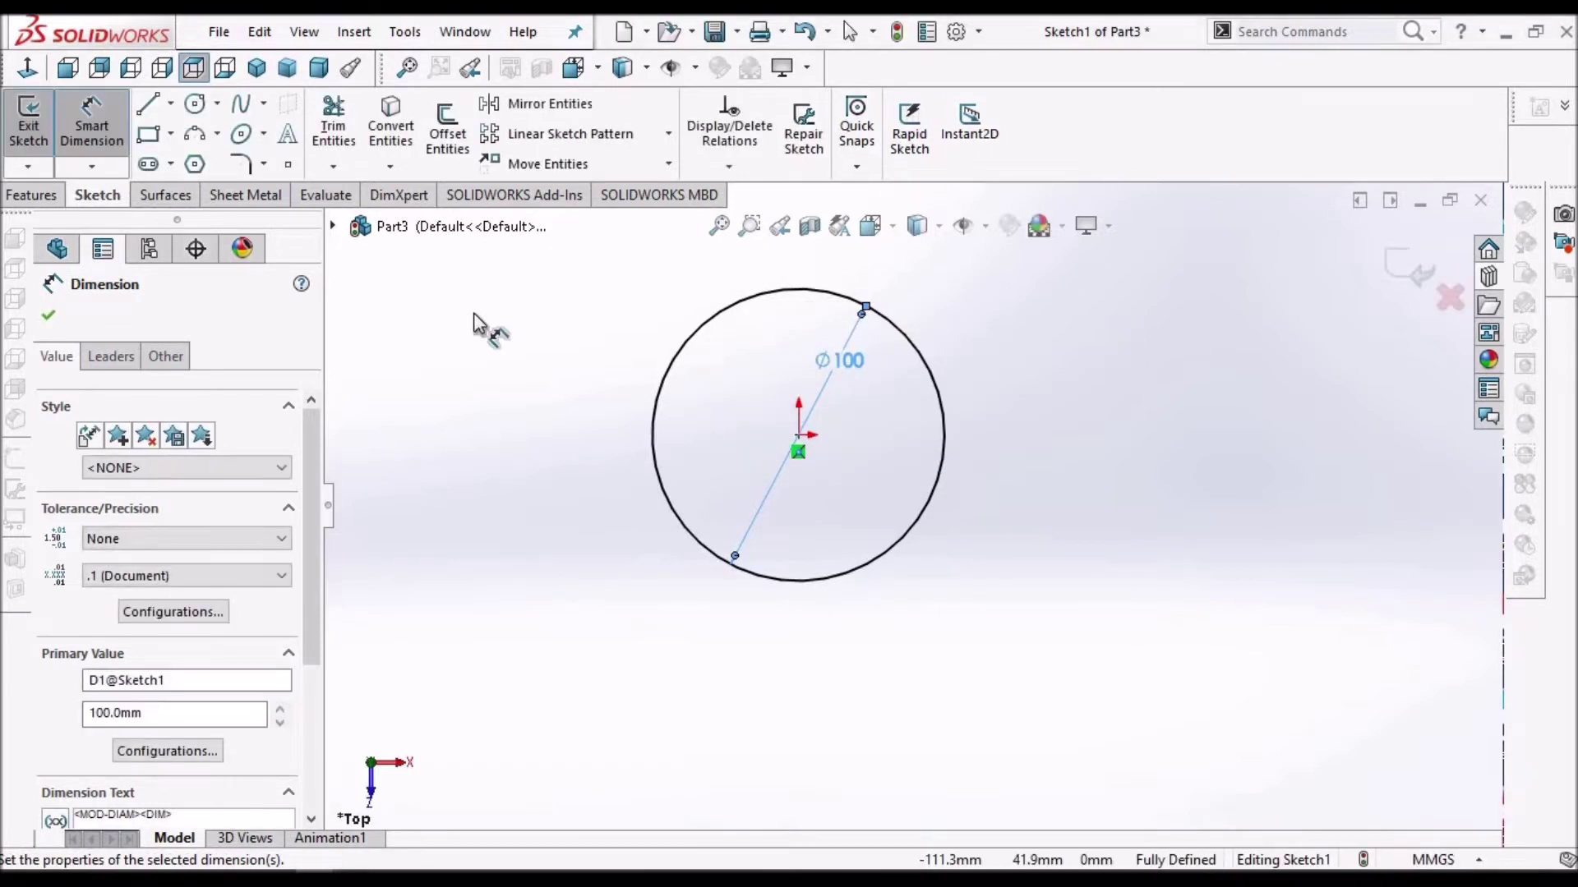
{"action": "left_click", "coordinate": [49, 316]}
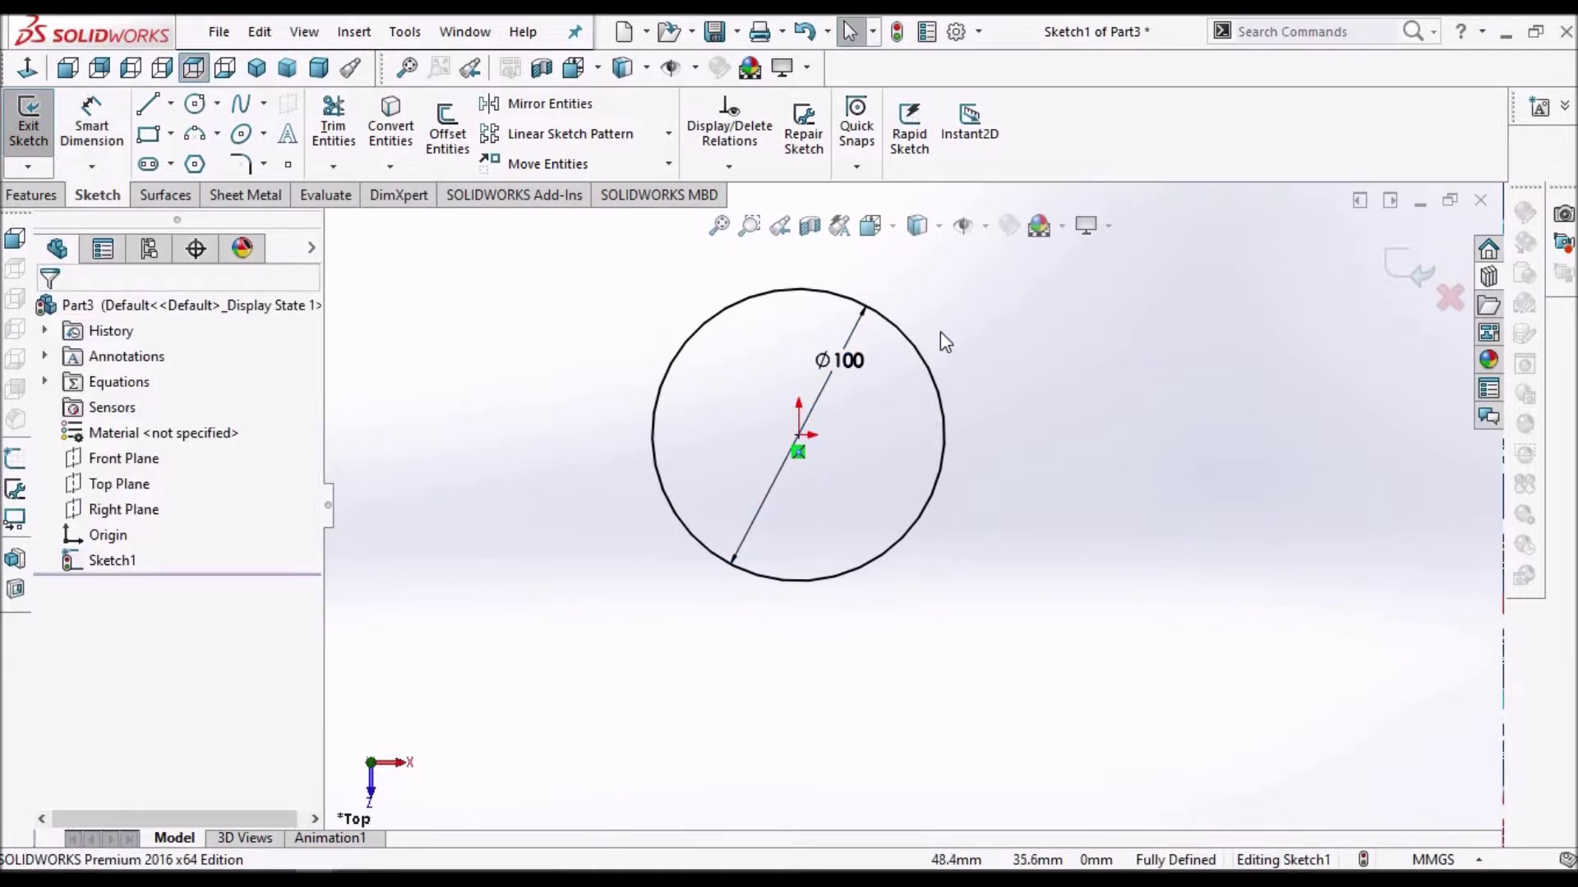
{"action": "scroll", "coordinate": [940, 332], "scroll_direction": "up", "scroll_amount": 3}
Step: Extrude the 100 mm circle 10 mm blind, then orbit to show the disc's bottom face
{"action": "left_click", "coordinate": [16, 199]}
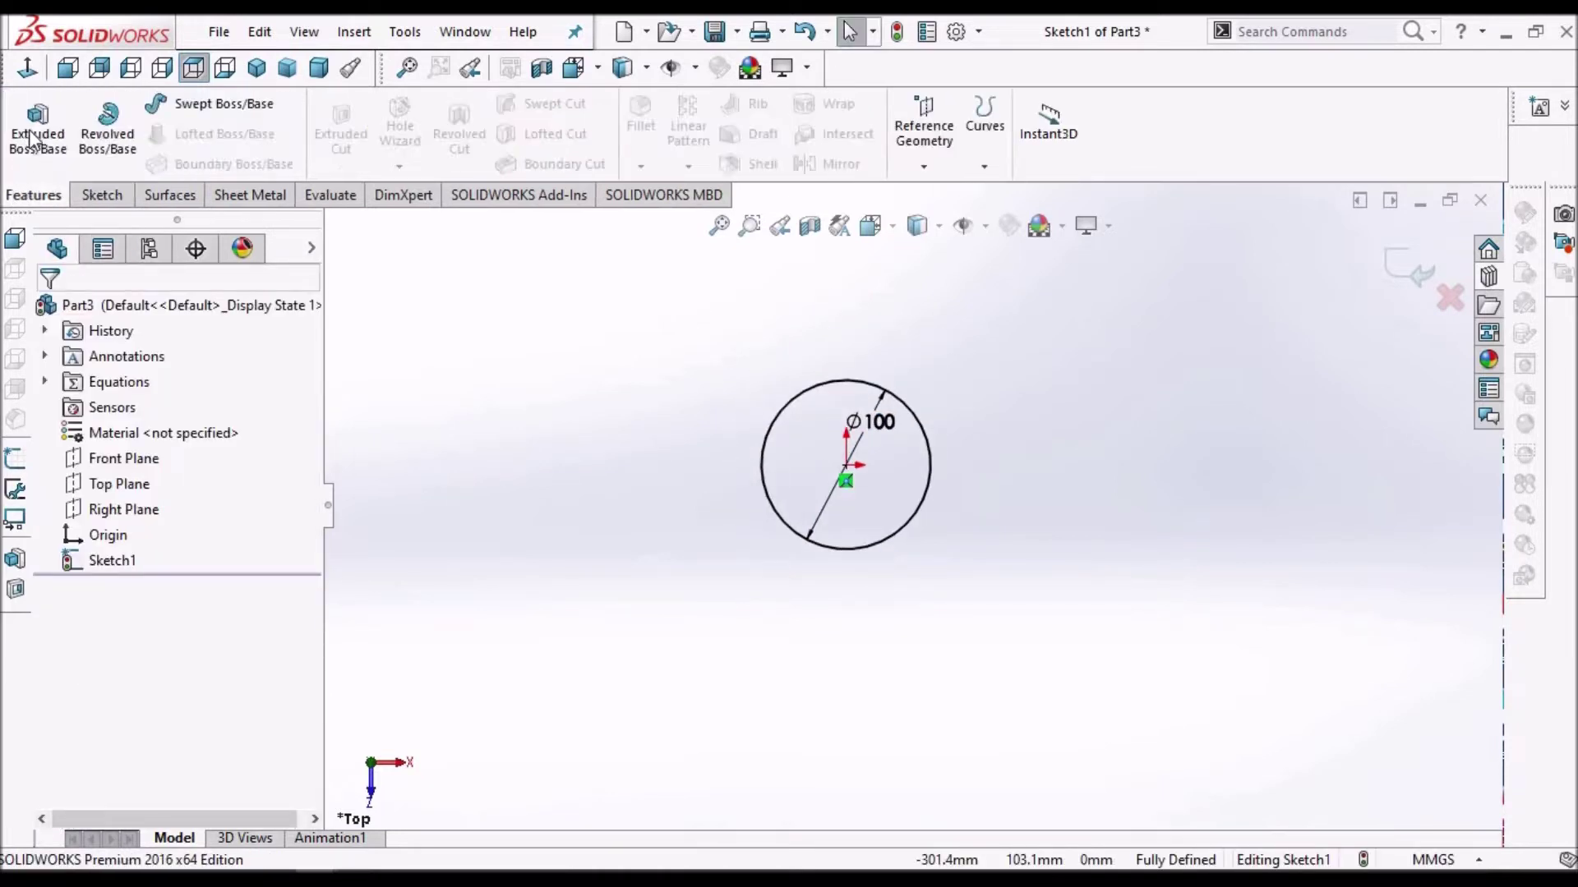
{"action": "left_click", "coordinate": [38, 131]}
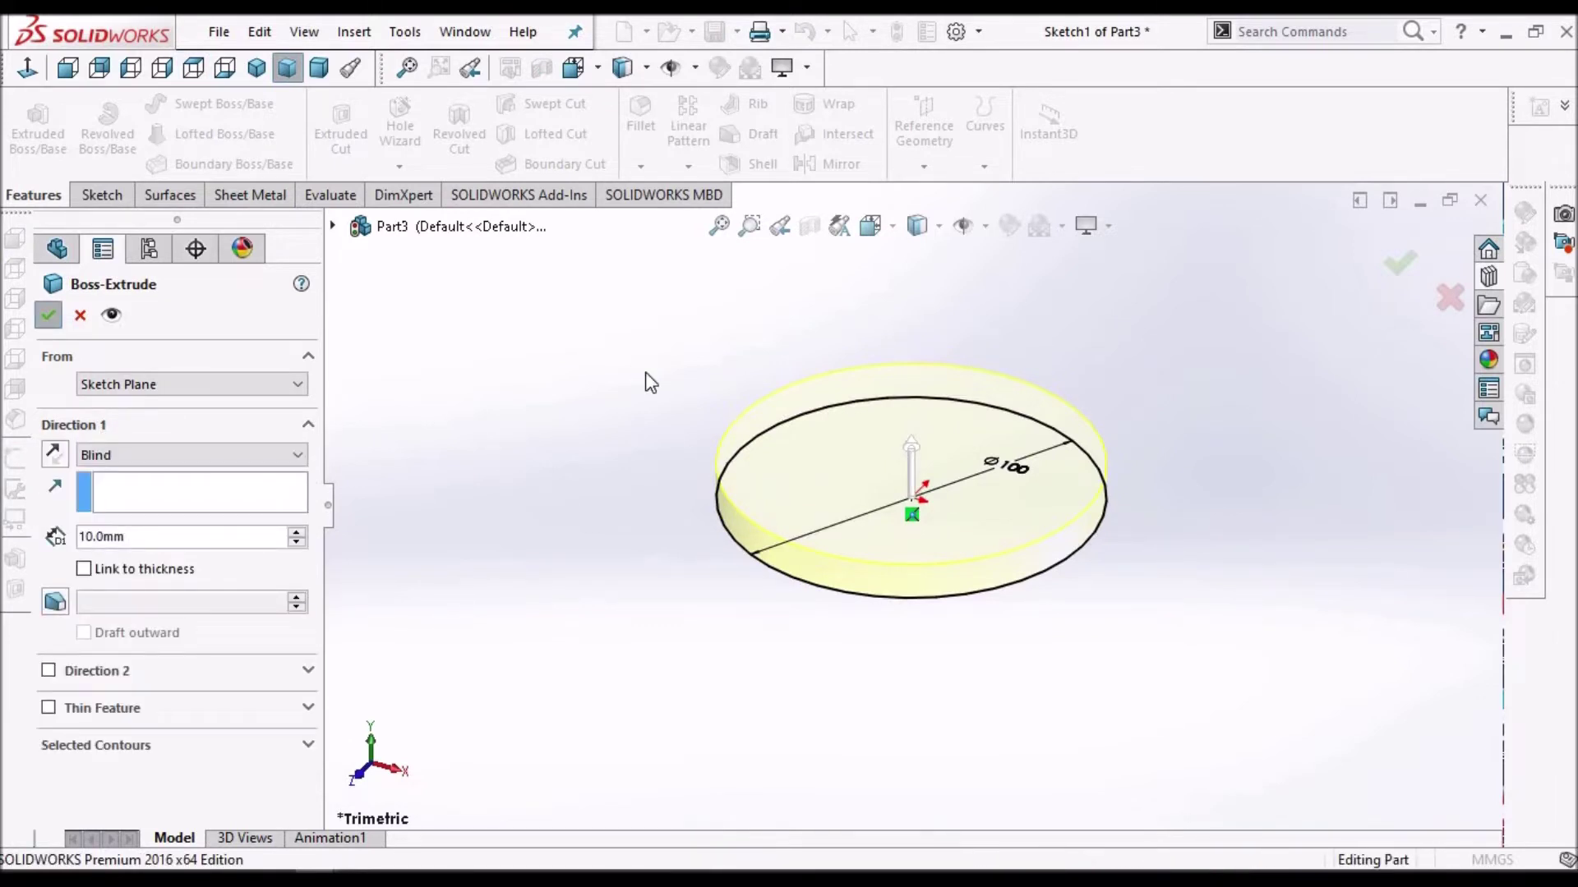
{"action": "key", "text": "Return"}
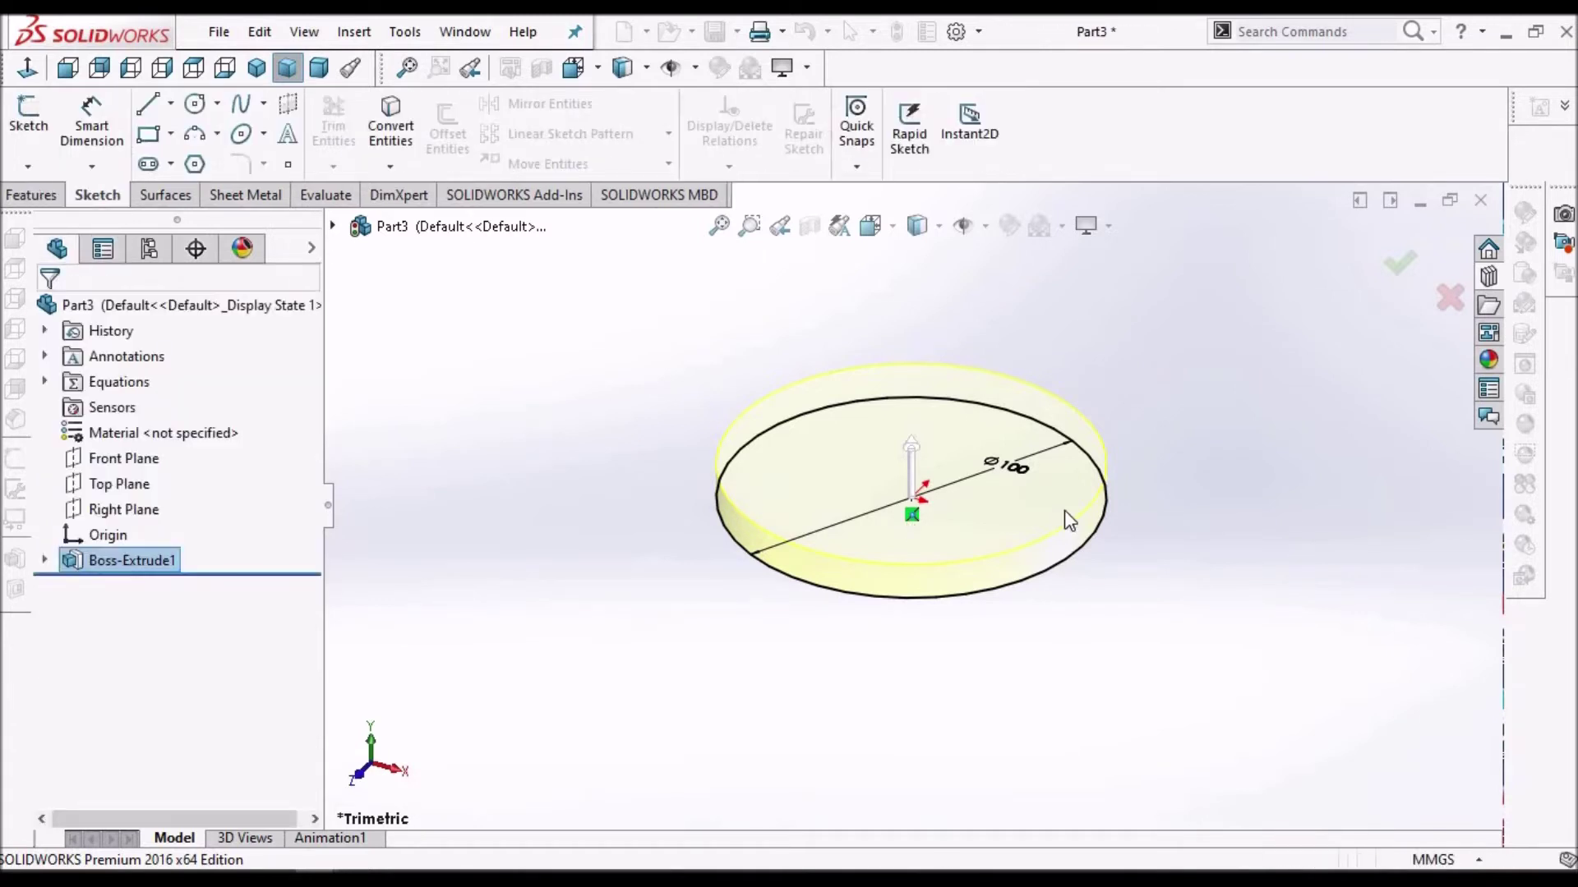
{"action": "scroll", "coordinate": [1175, 456], "scroll_direction": "down", "scroll_amount": 2}
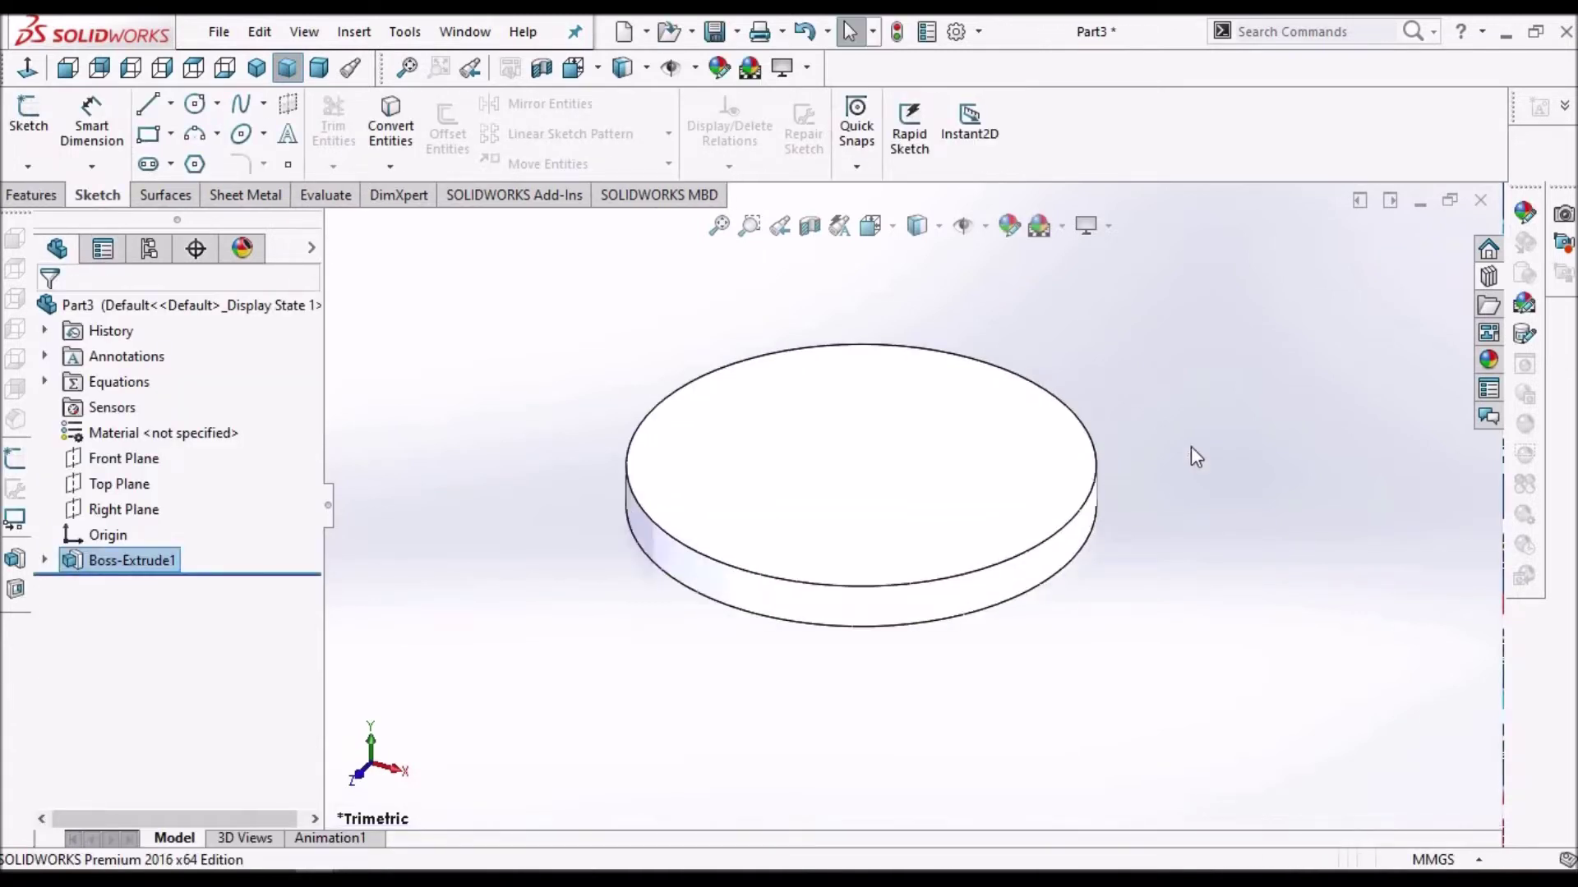
{"action": "scroll", "coordinate": [830, 521], "scroll_direction": "up", "scroll_amount": 2}
{"action": "middle_click_drag", "start_coordinate": [830, 521], "coordinate": [884, 531]}
Step: Sketch on the disc's bottom face and draw a circle centred on the origin
{"action": "left_click", "coordinate": [885, 533]}
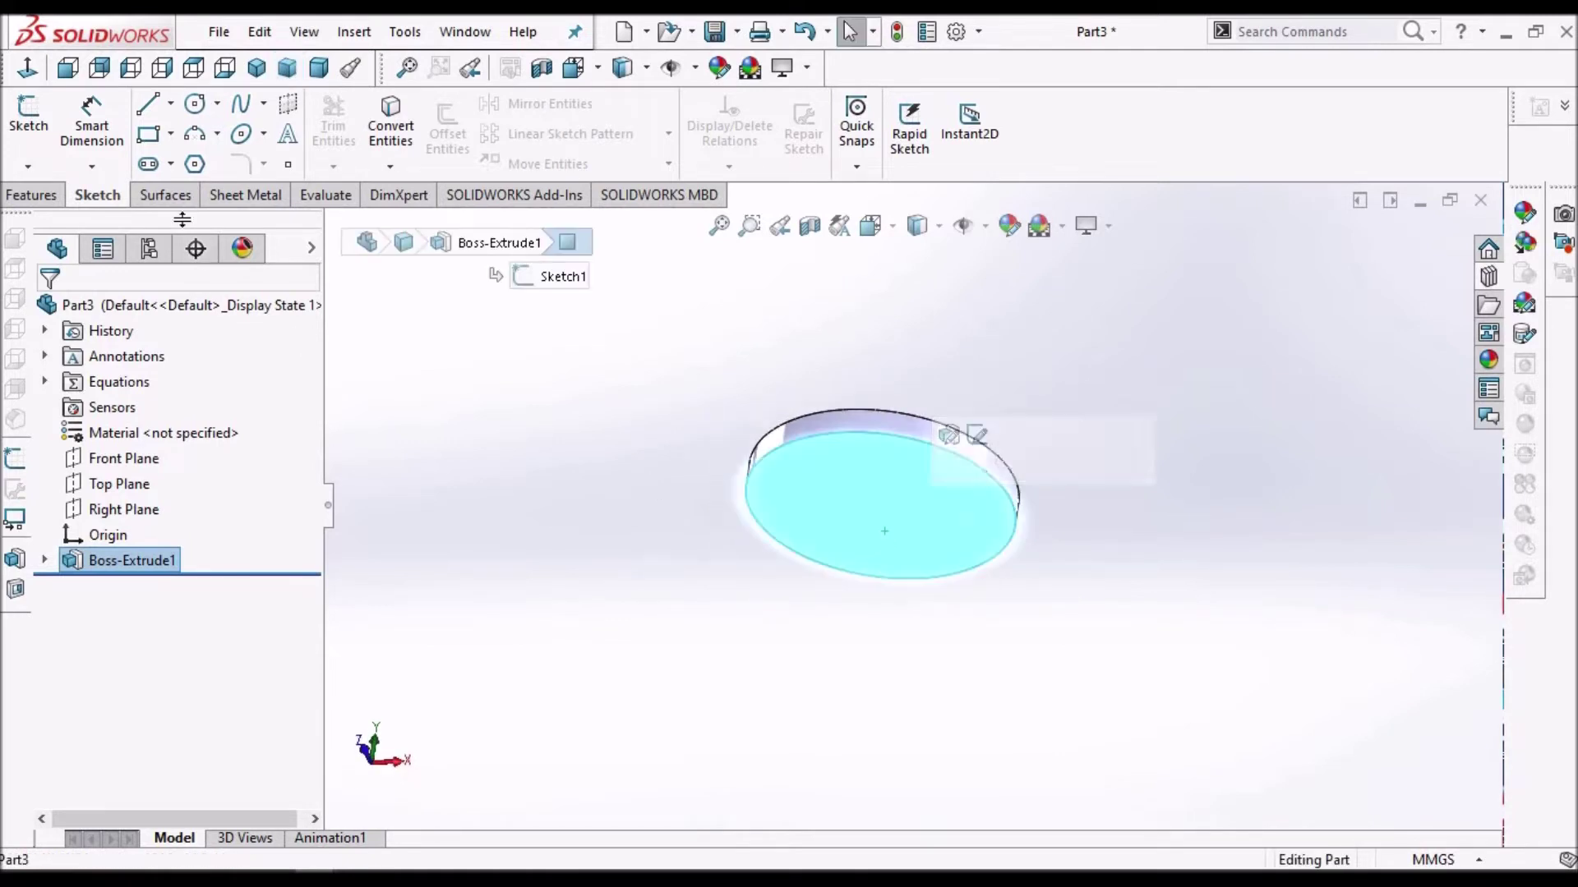
{"action": "left_click", "coordinate": [22, 136]}
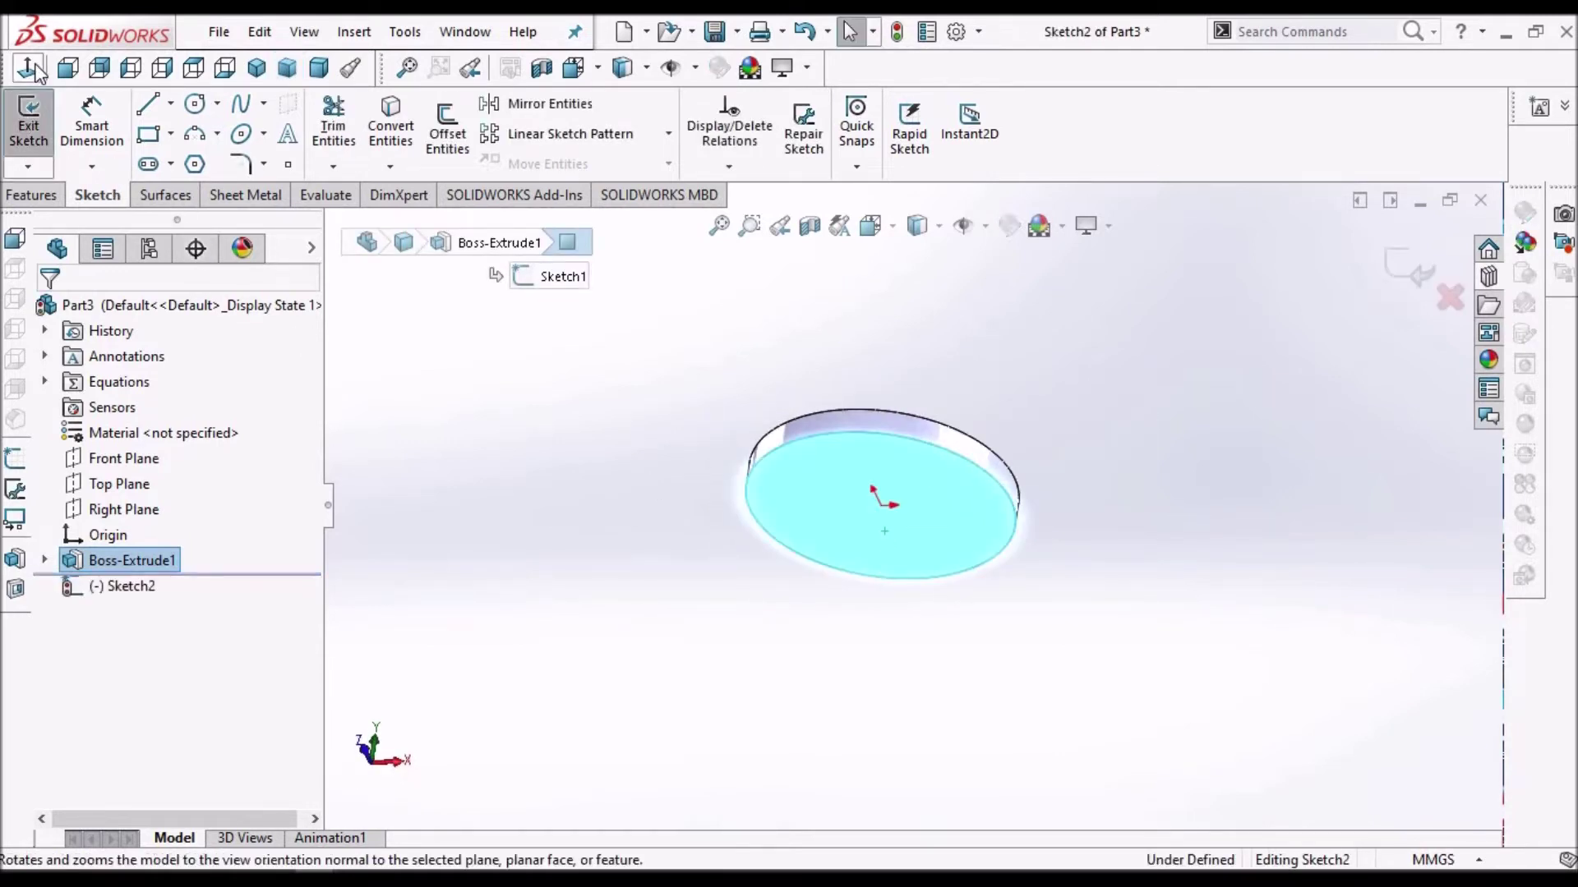
{"action": "left_click", "coordinate": [28, 67]}
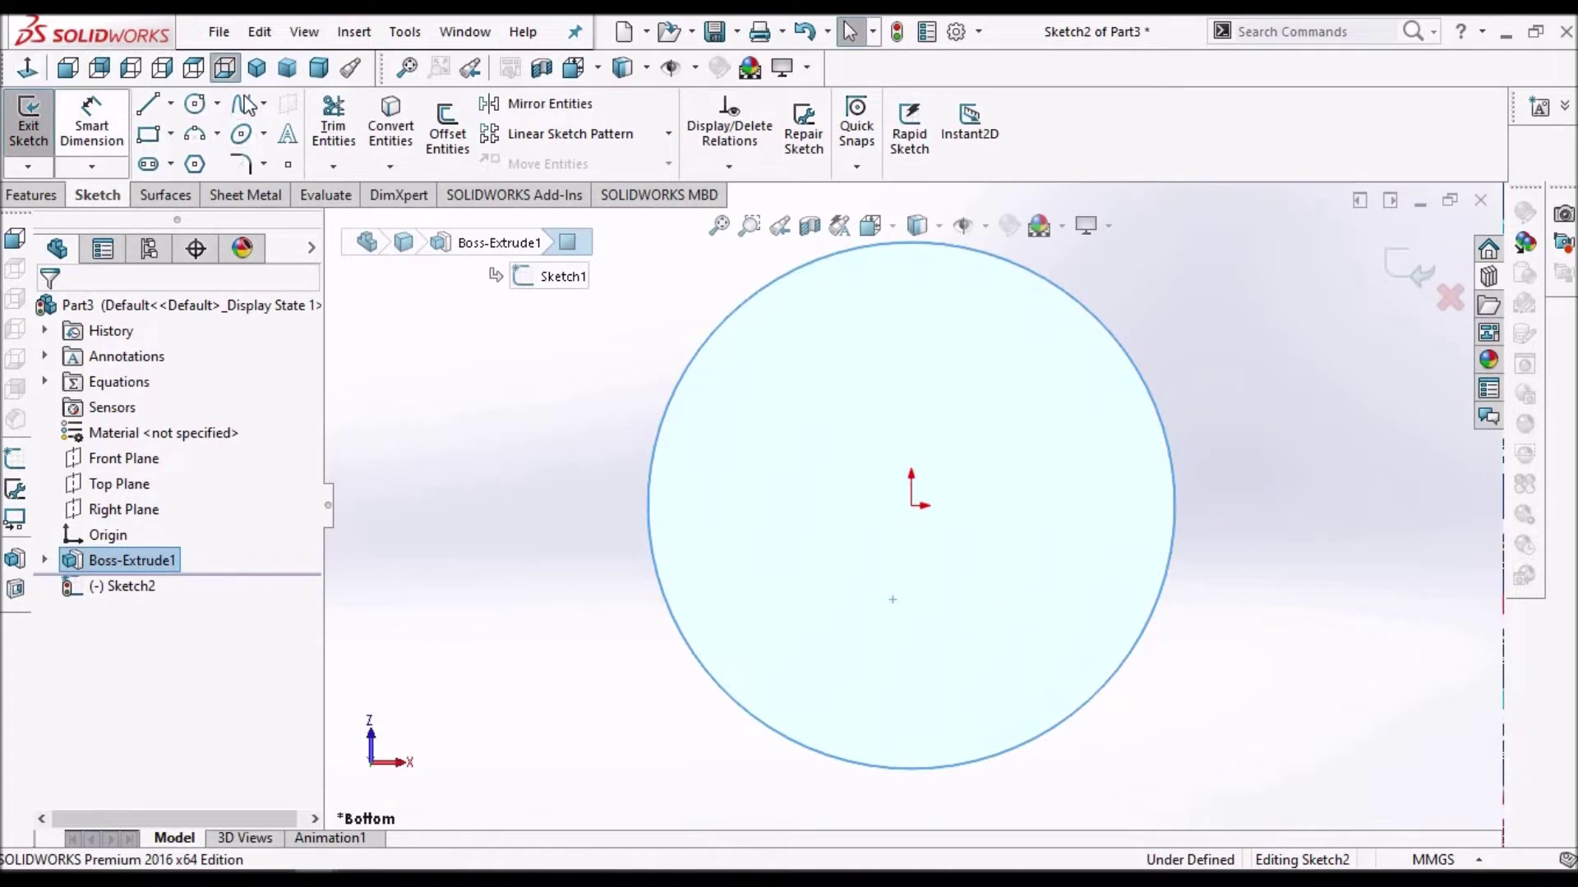
{"action": "left_click", "coordinate": [195, 103]}
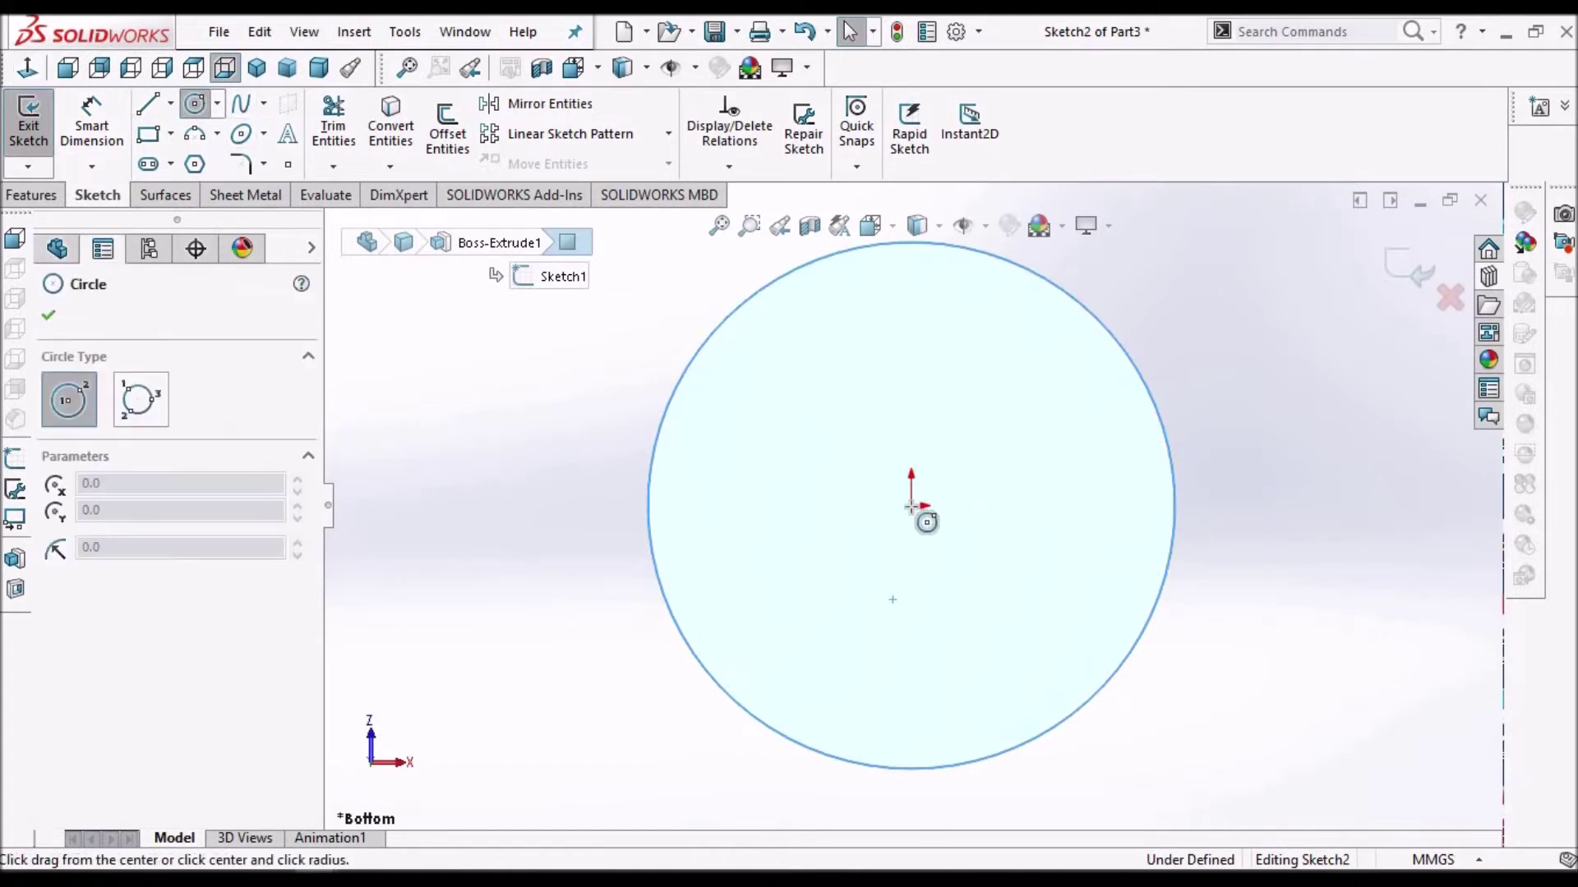
{"action": "left_click", "coordinate": [1010, 386]}
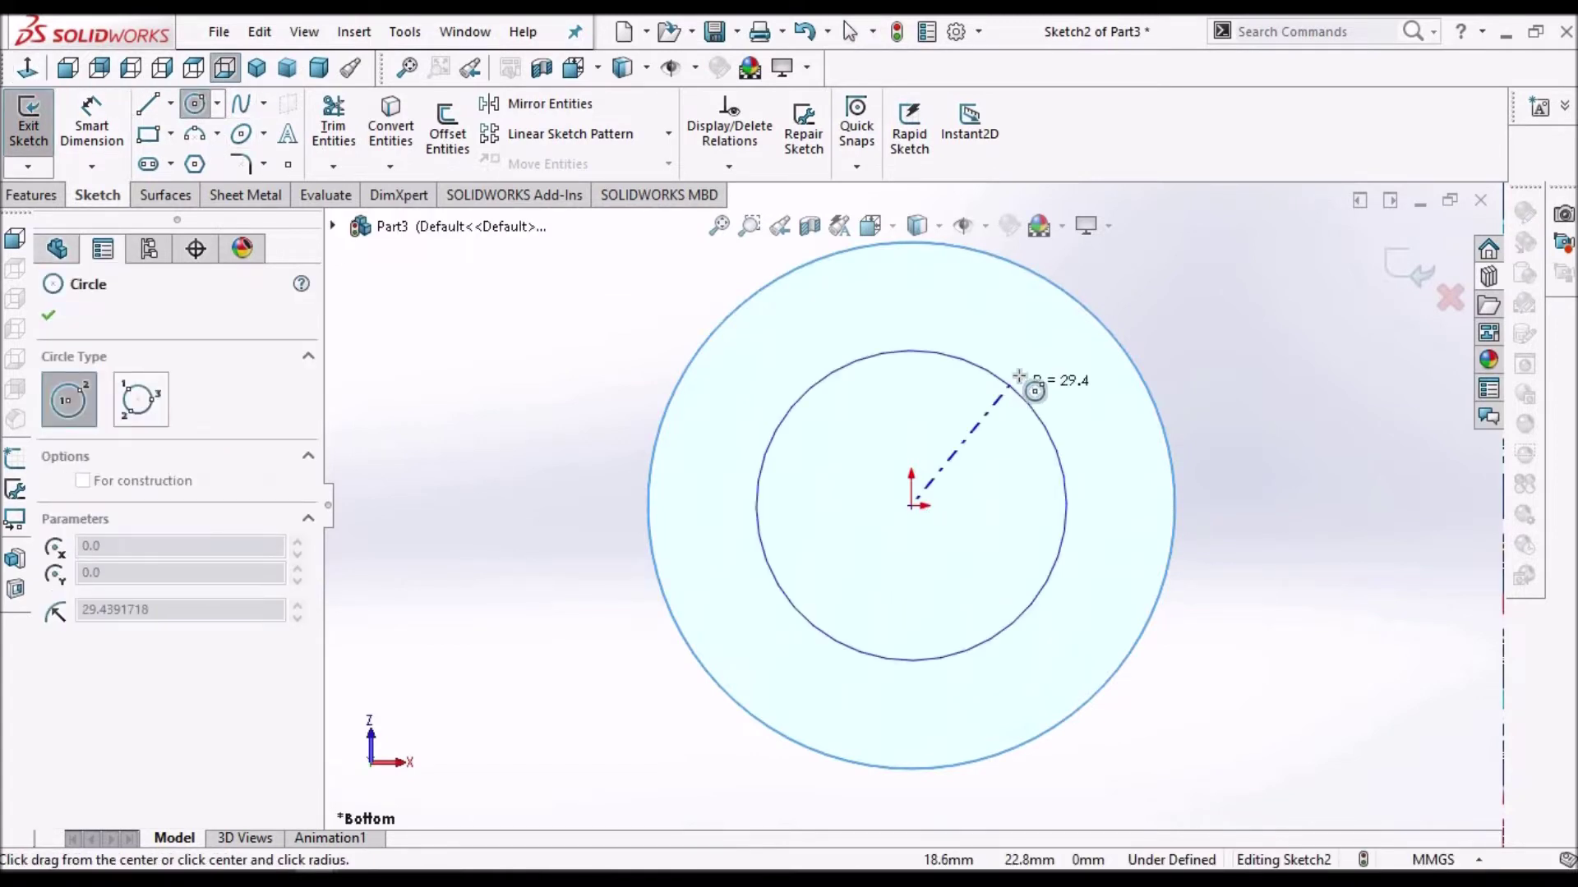
{"action": "right_click", "coordinate": [1299, 302]}
{"action": "left_click", "coordinate": [1318, 310]}
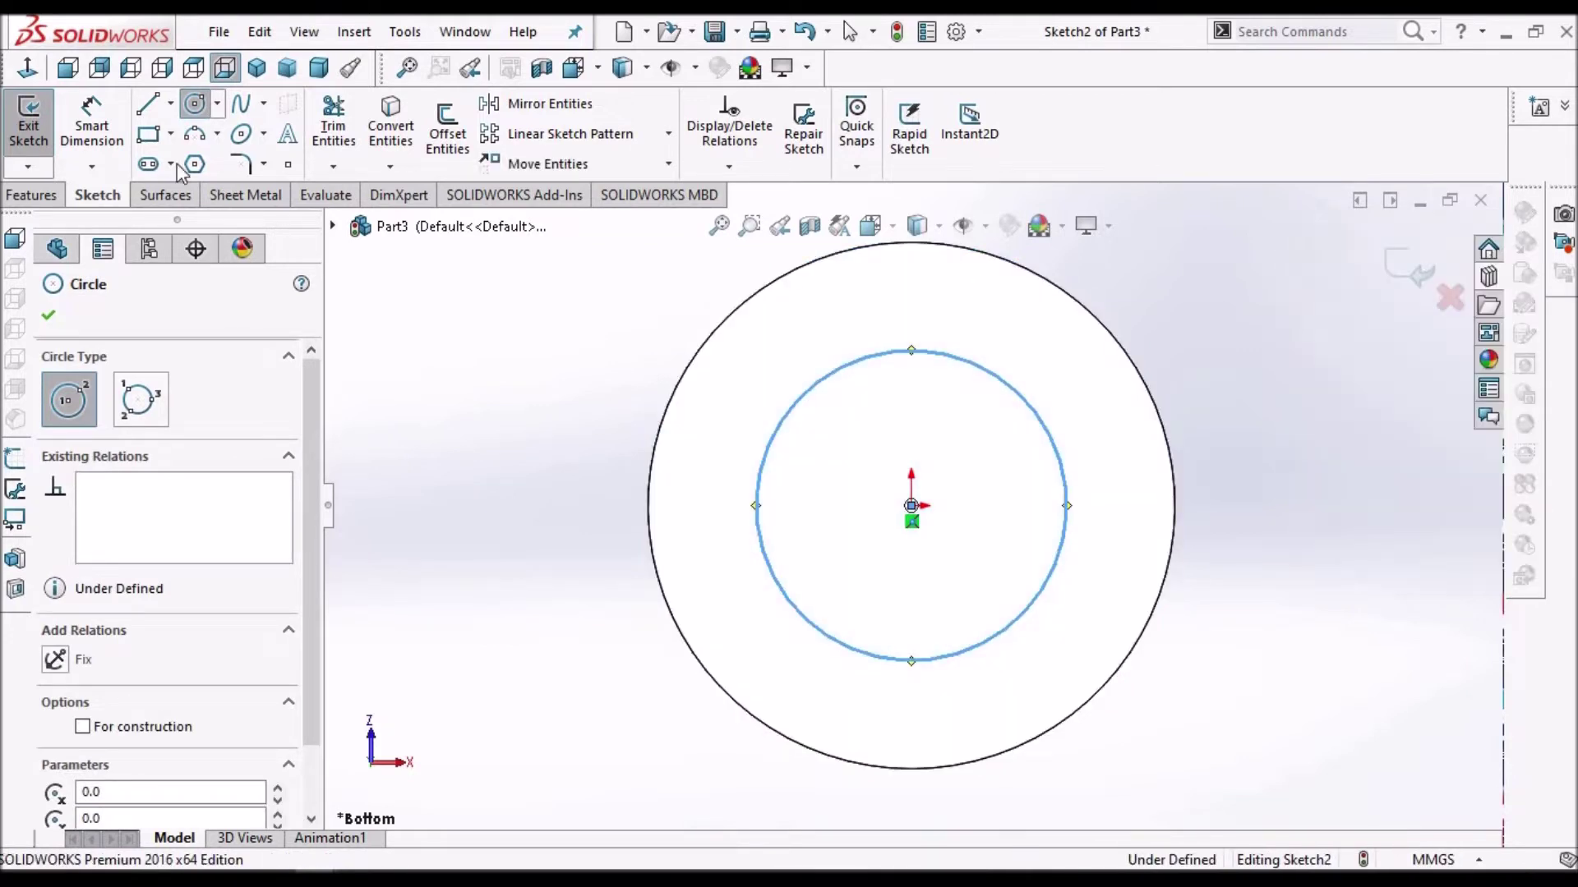
Step: Dimension the inner circle's diameter to 80 mm
{"action": "left_click", "coordinate": [91, 123]}
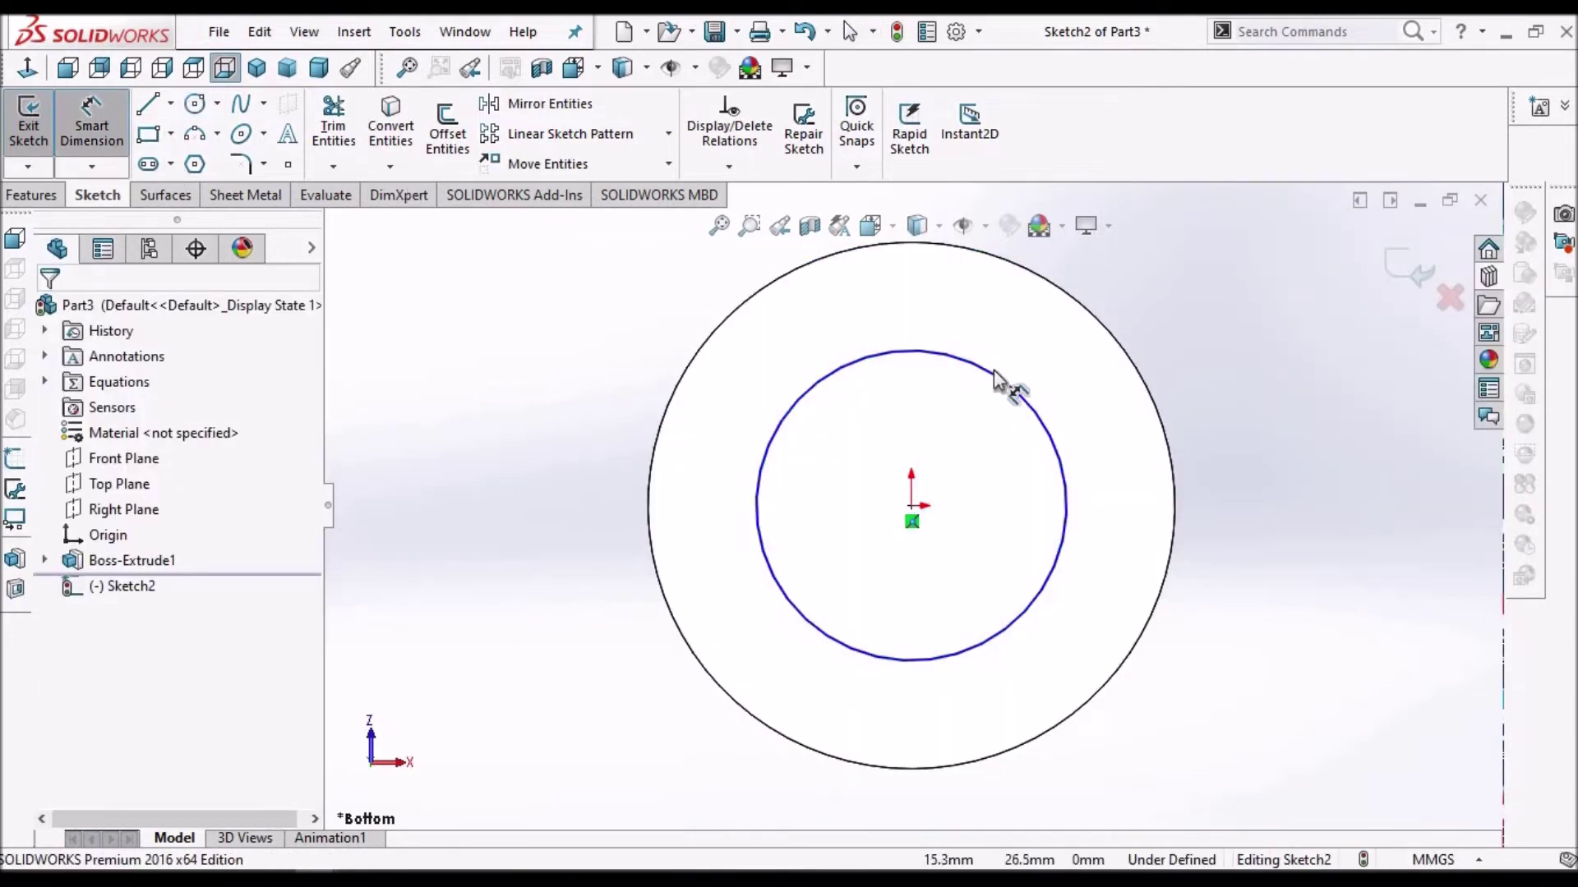
{"action": "left_click", "coordinate": [1020, 401]}
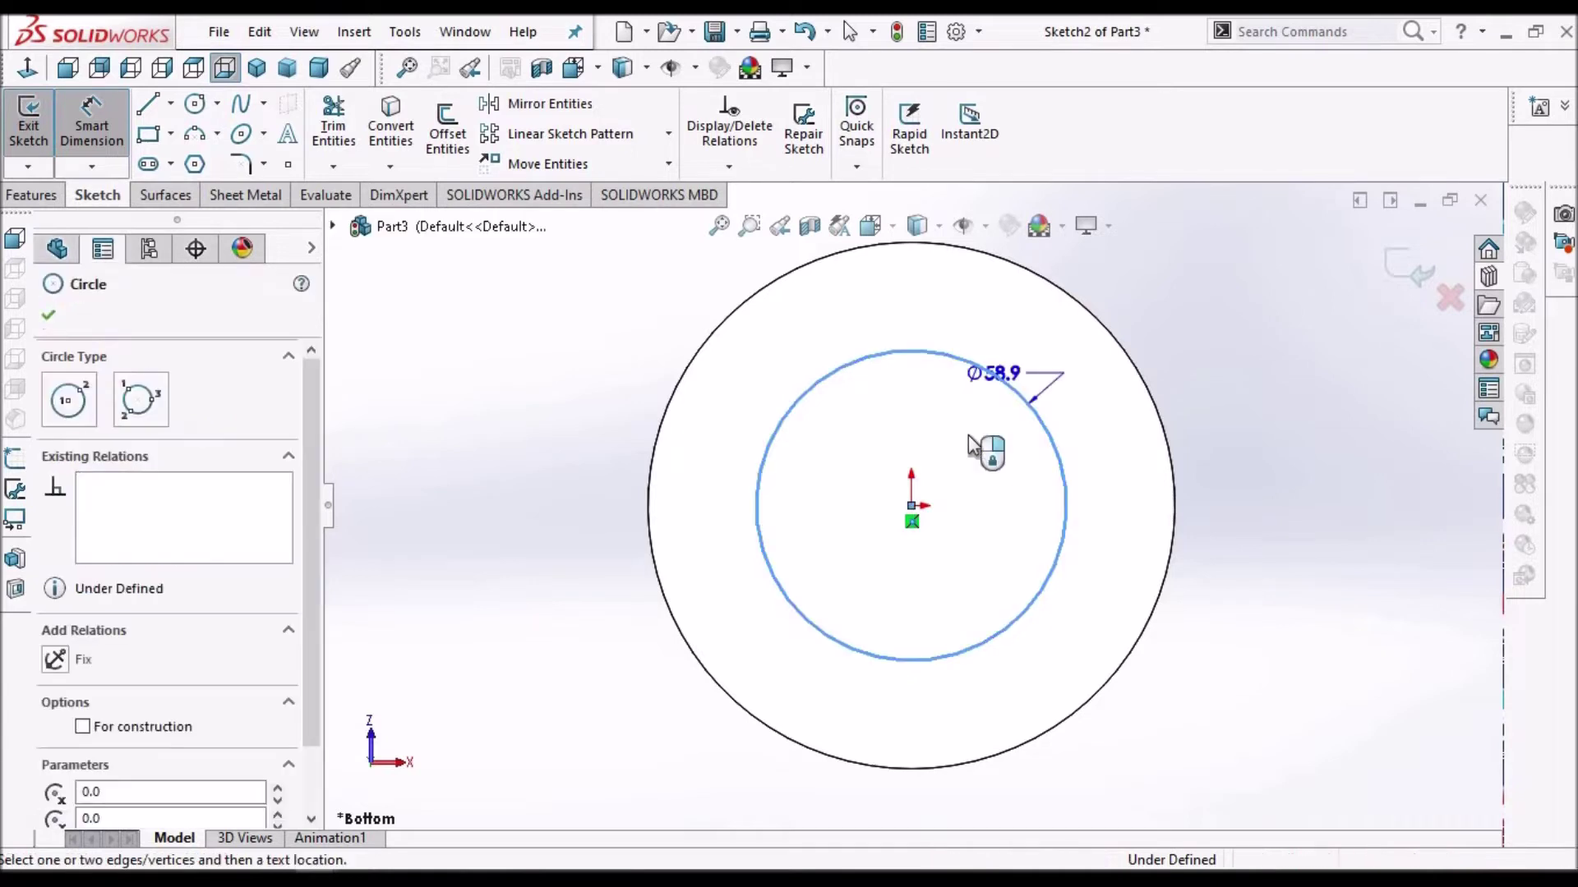
{"action": "left_click", "coordinate": [972, 444]}
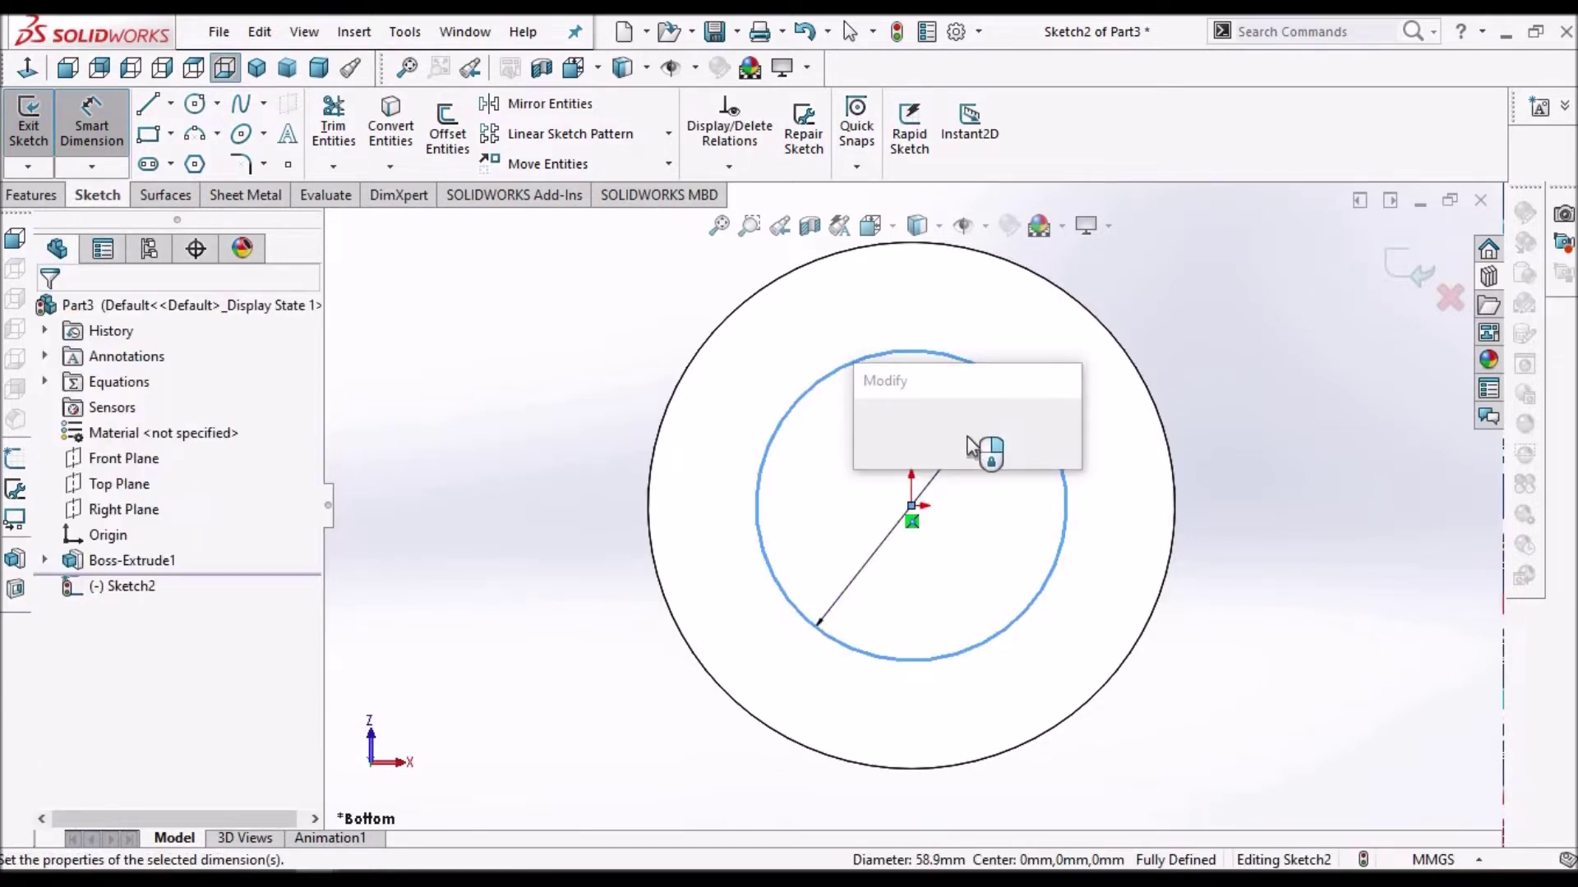
{"action": "type", "text": "80"}
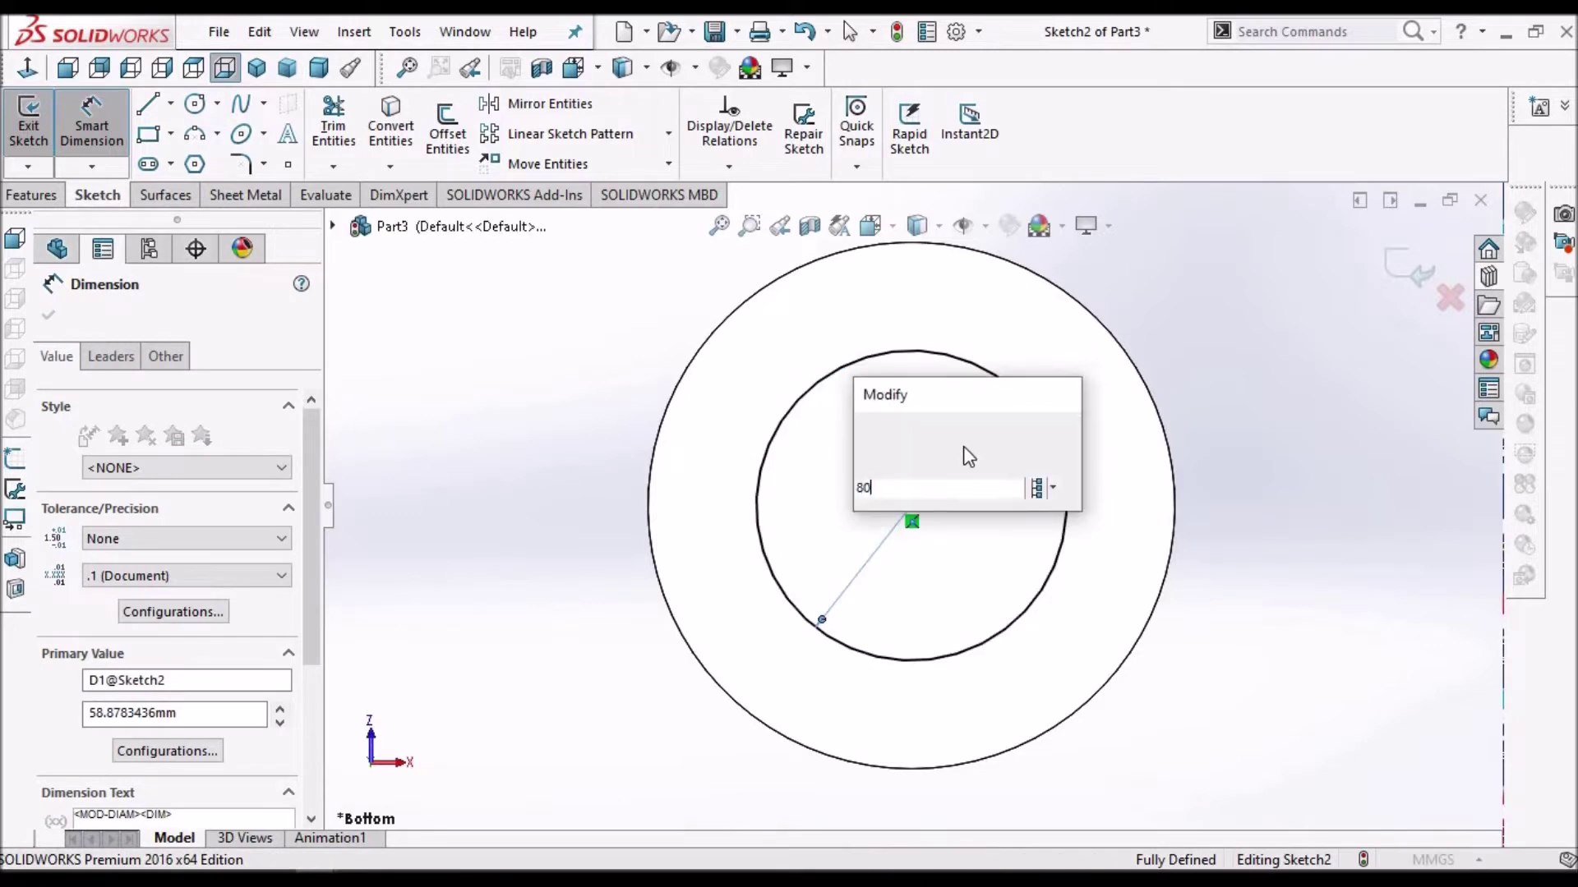
{"action": "key", "text": "Escape"}
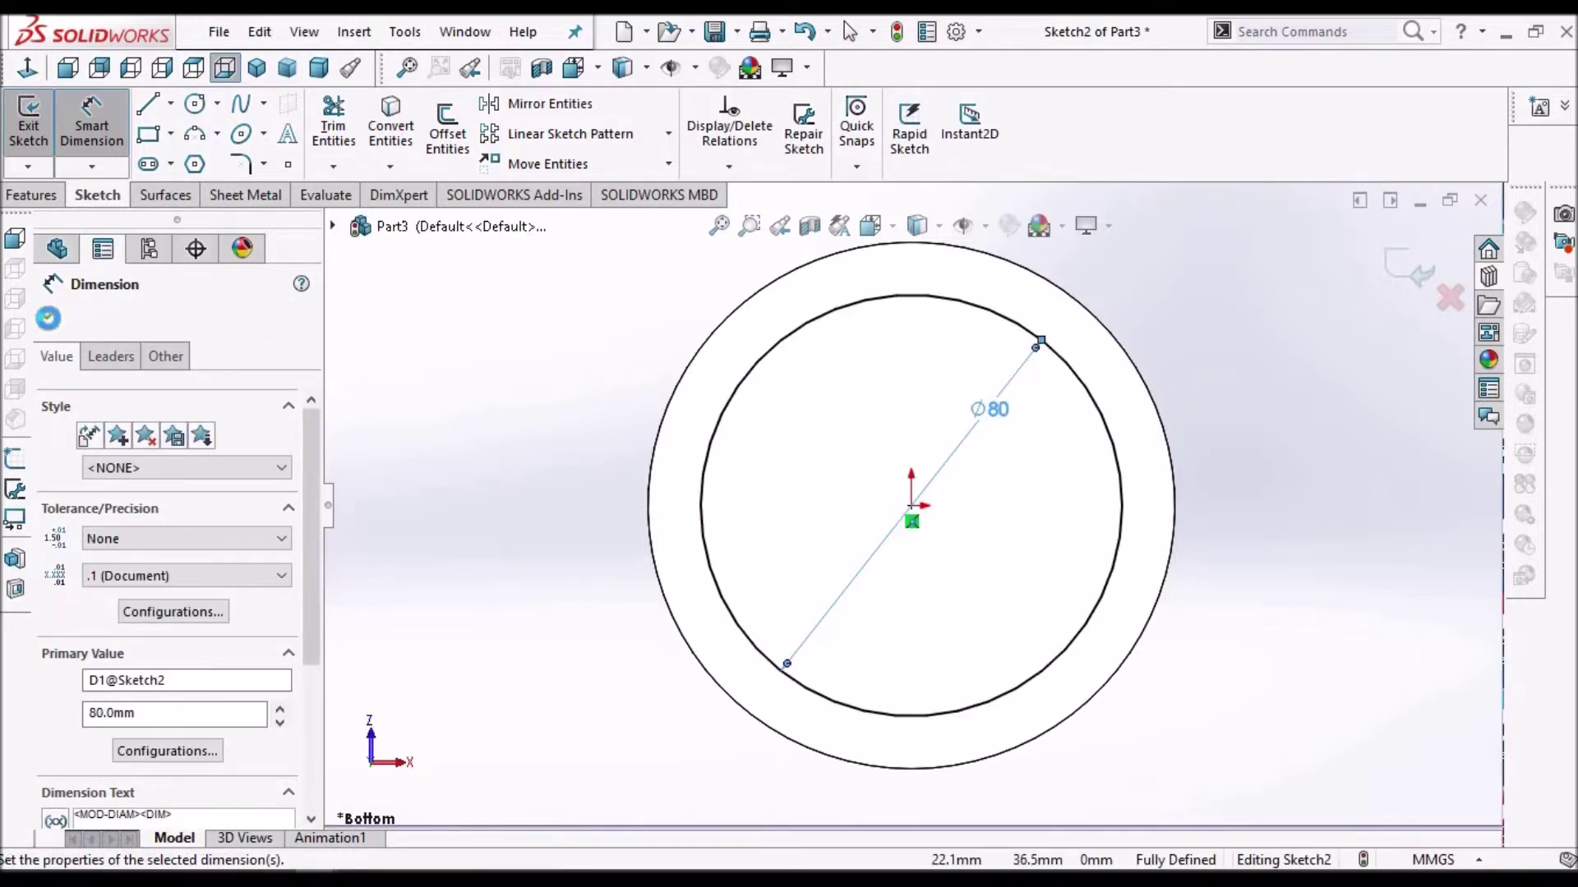
{"action": "left_click", "coordinate": [47, 319]}
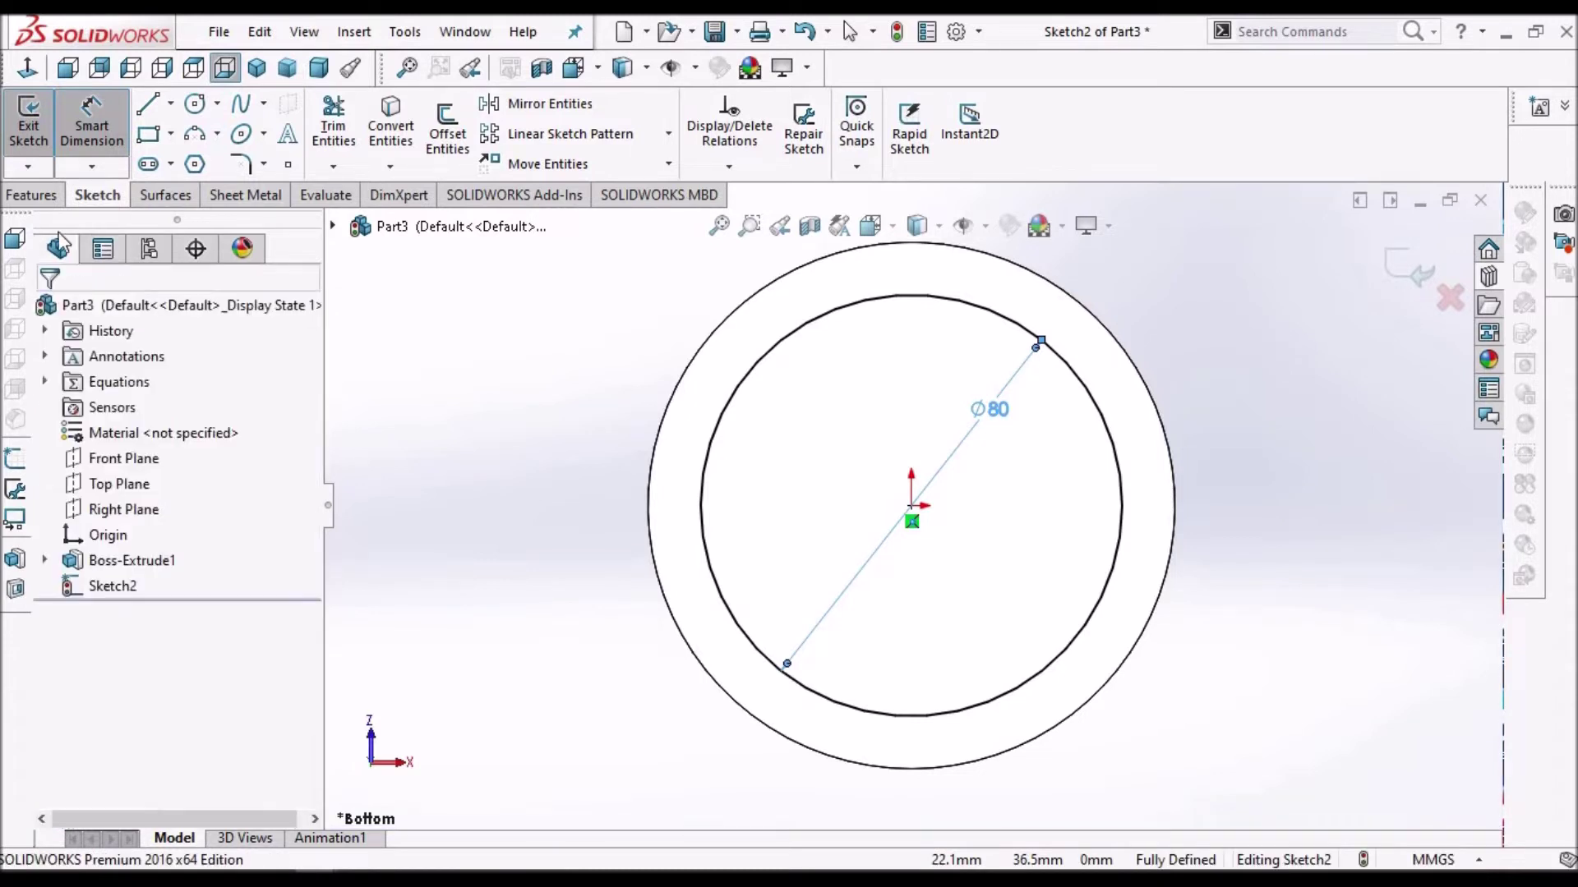
{"action": "key", "text": "Escape"}
{"action": "left_click", "coordinate": [32, 194]}
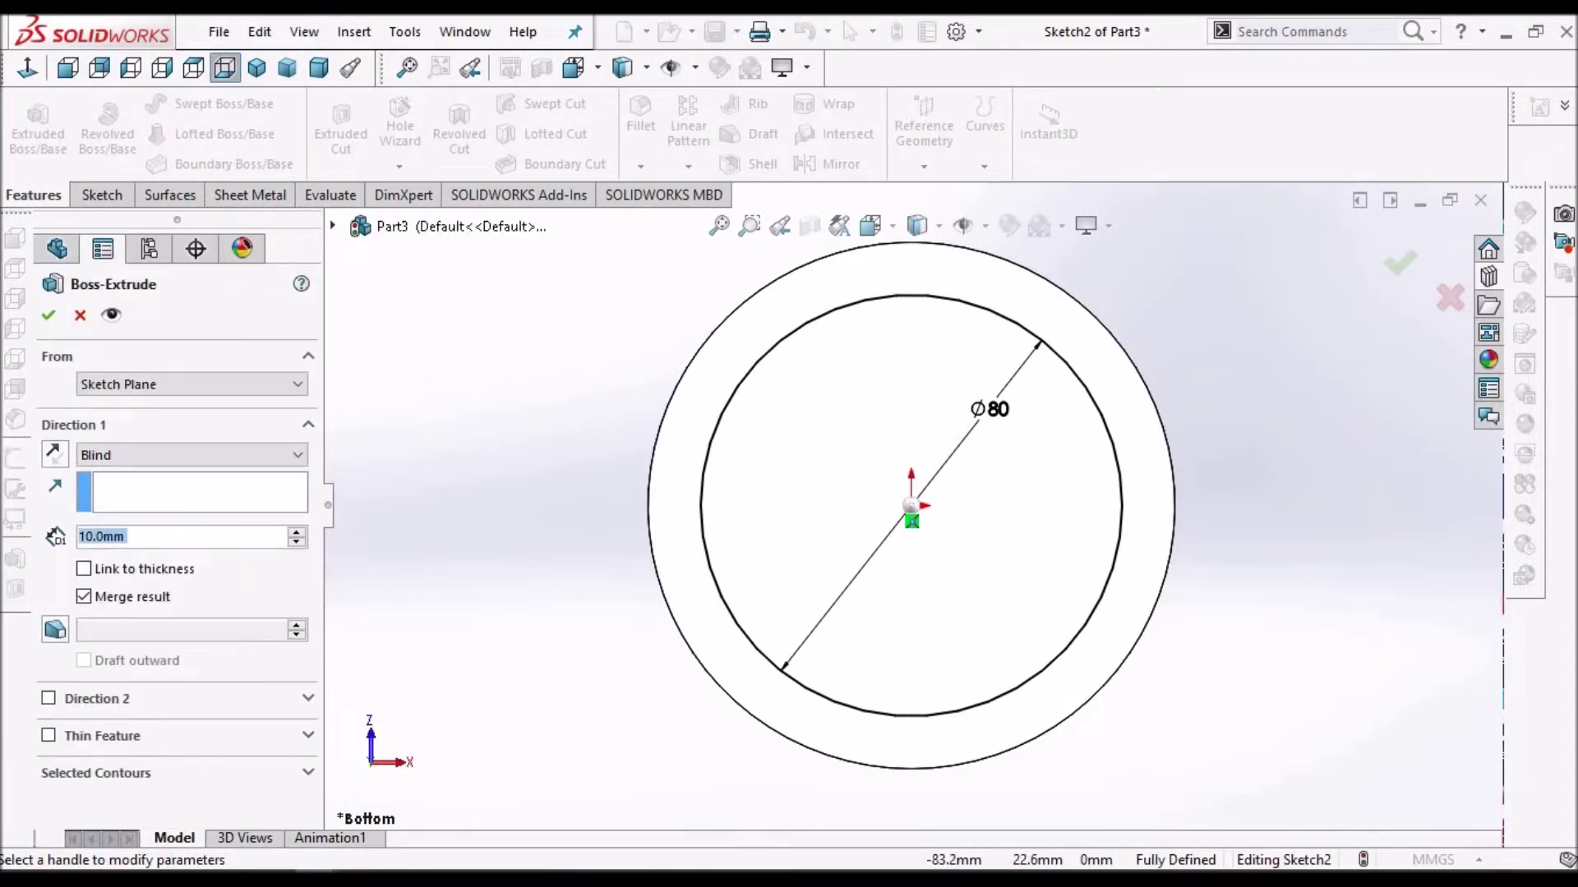
Step: Extrude the 80 mm circle to a 30 mm depth as Boss-Extrude2, then orbit the part
{"action": "type", "text": "30"}
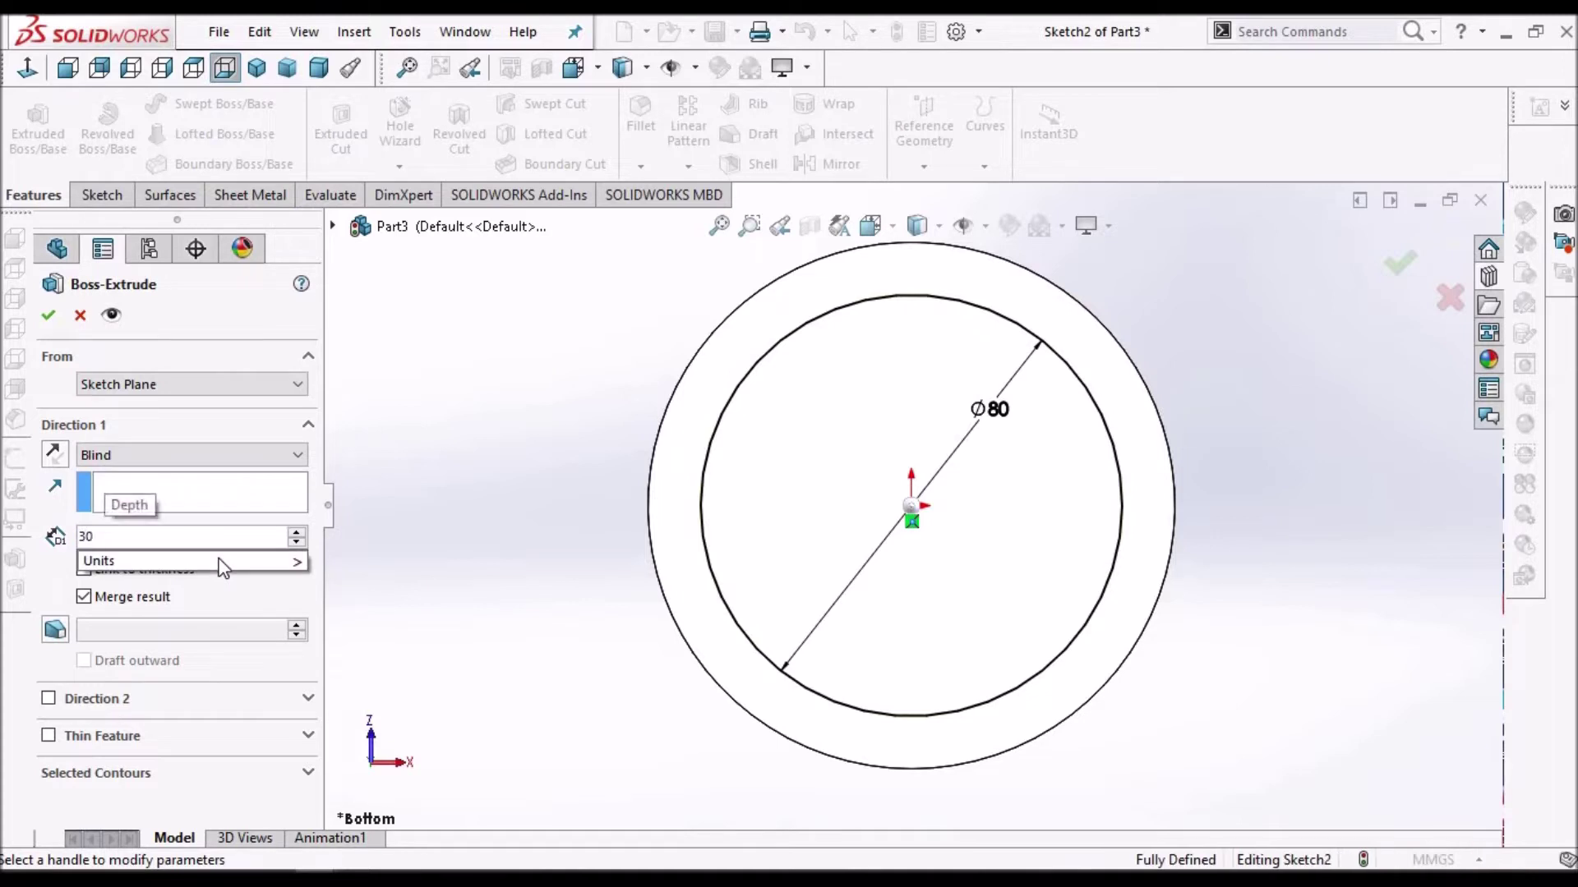
{"action": "key", "text": "Return"}
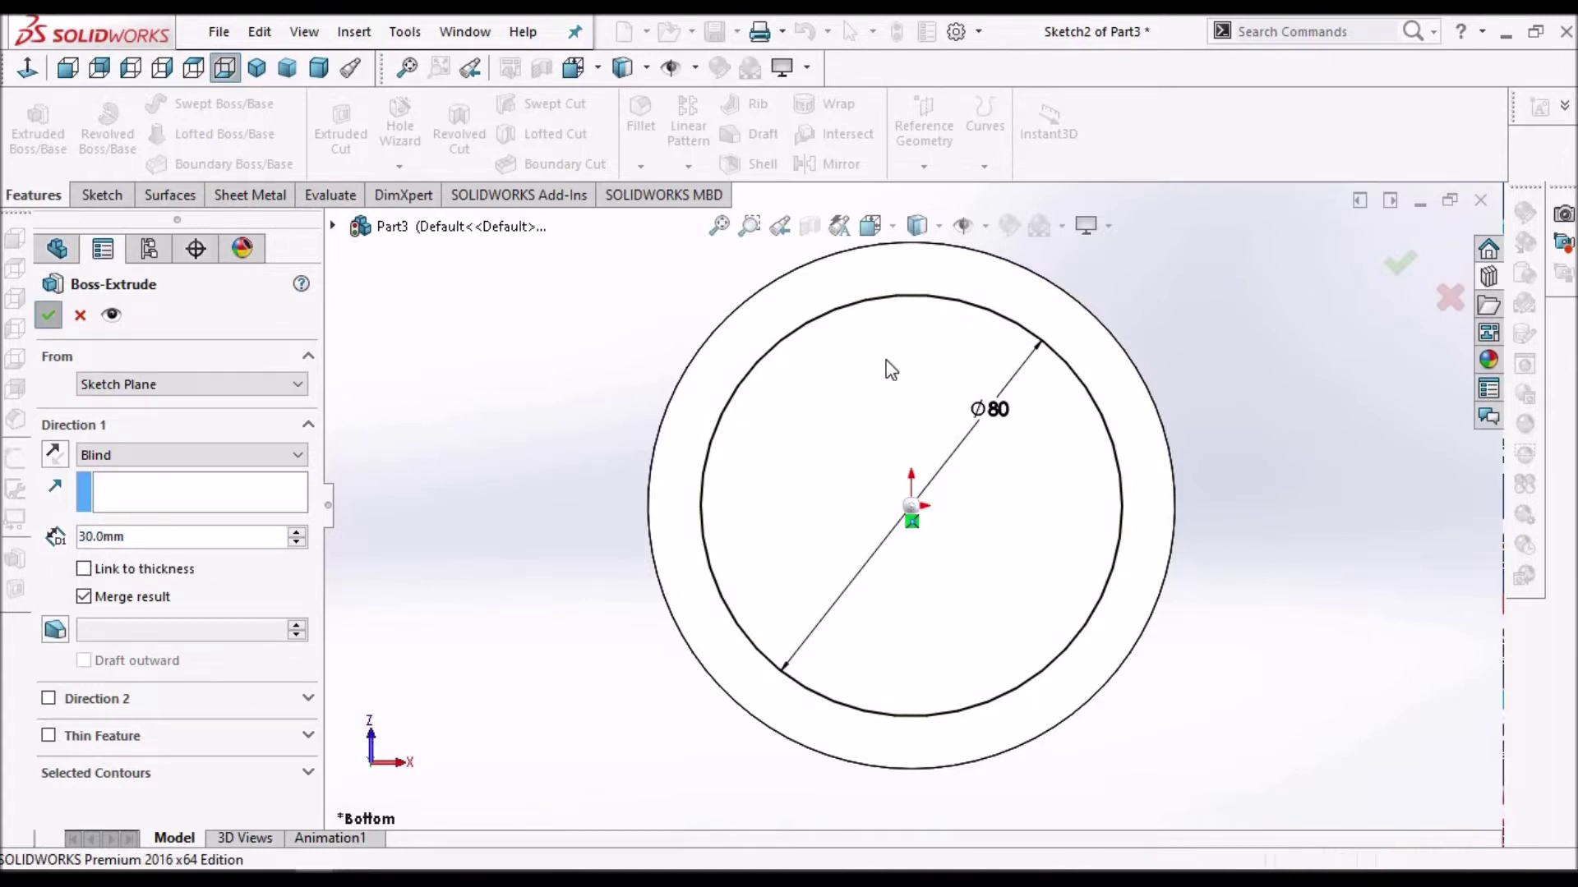
{"action": "key", "text": "Return"}
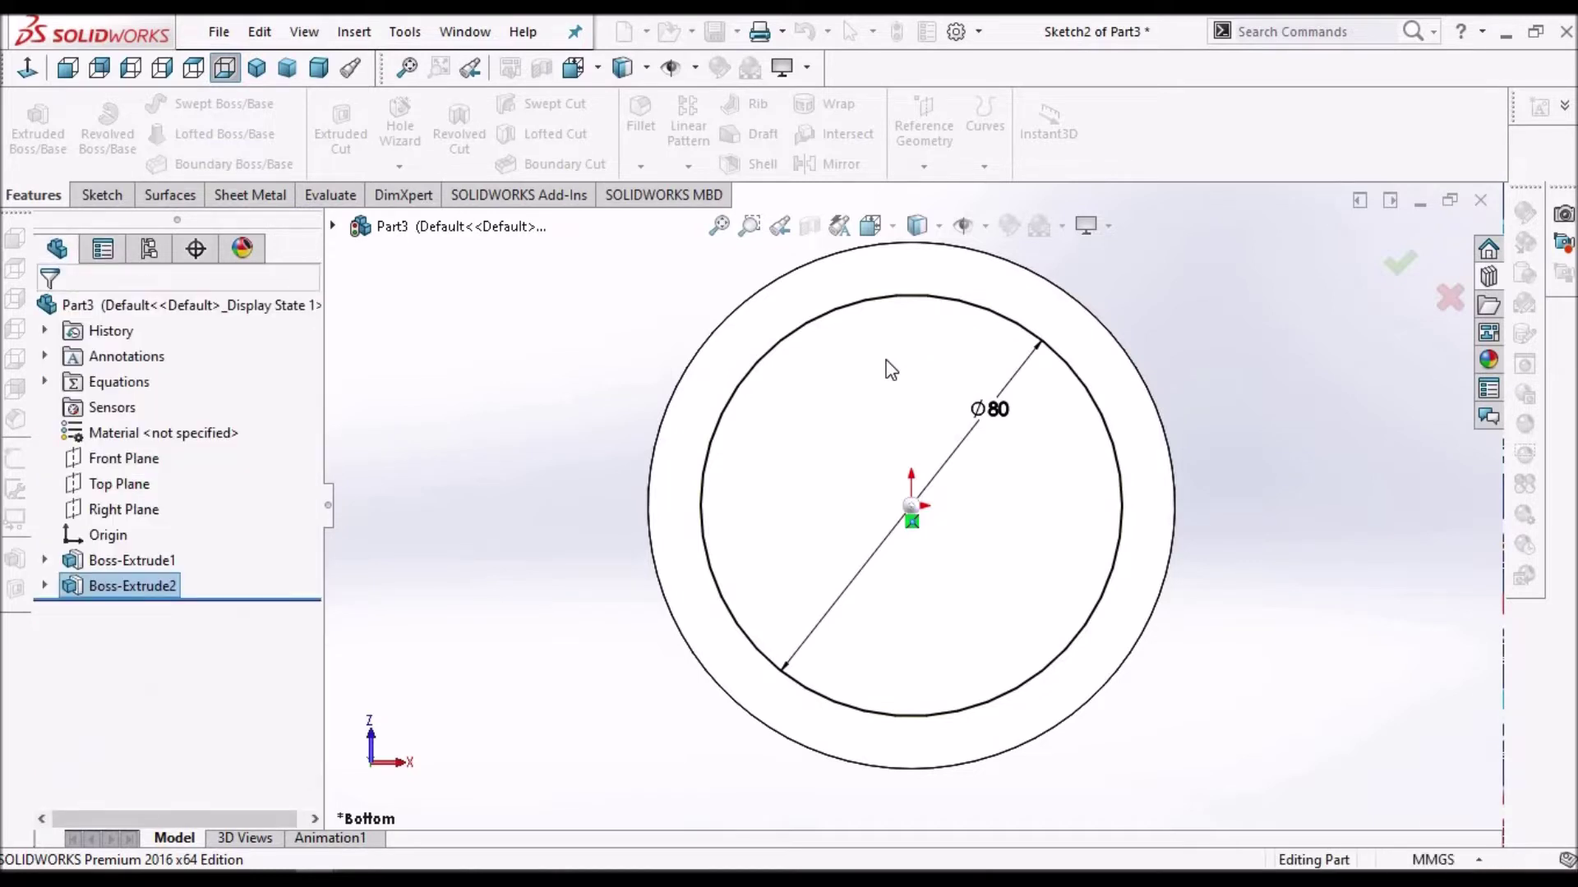
{"action": "middle_click_drag", "start_coordinate": [861, 513], "coordinate": [1037, 387]}
Step: Fillet the boss-to-flange edge and the boss's front rim with a 5 mm radius
{"action": "left_click", "coordinate": [33, 195]}
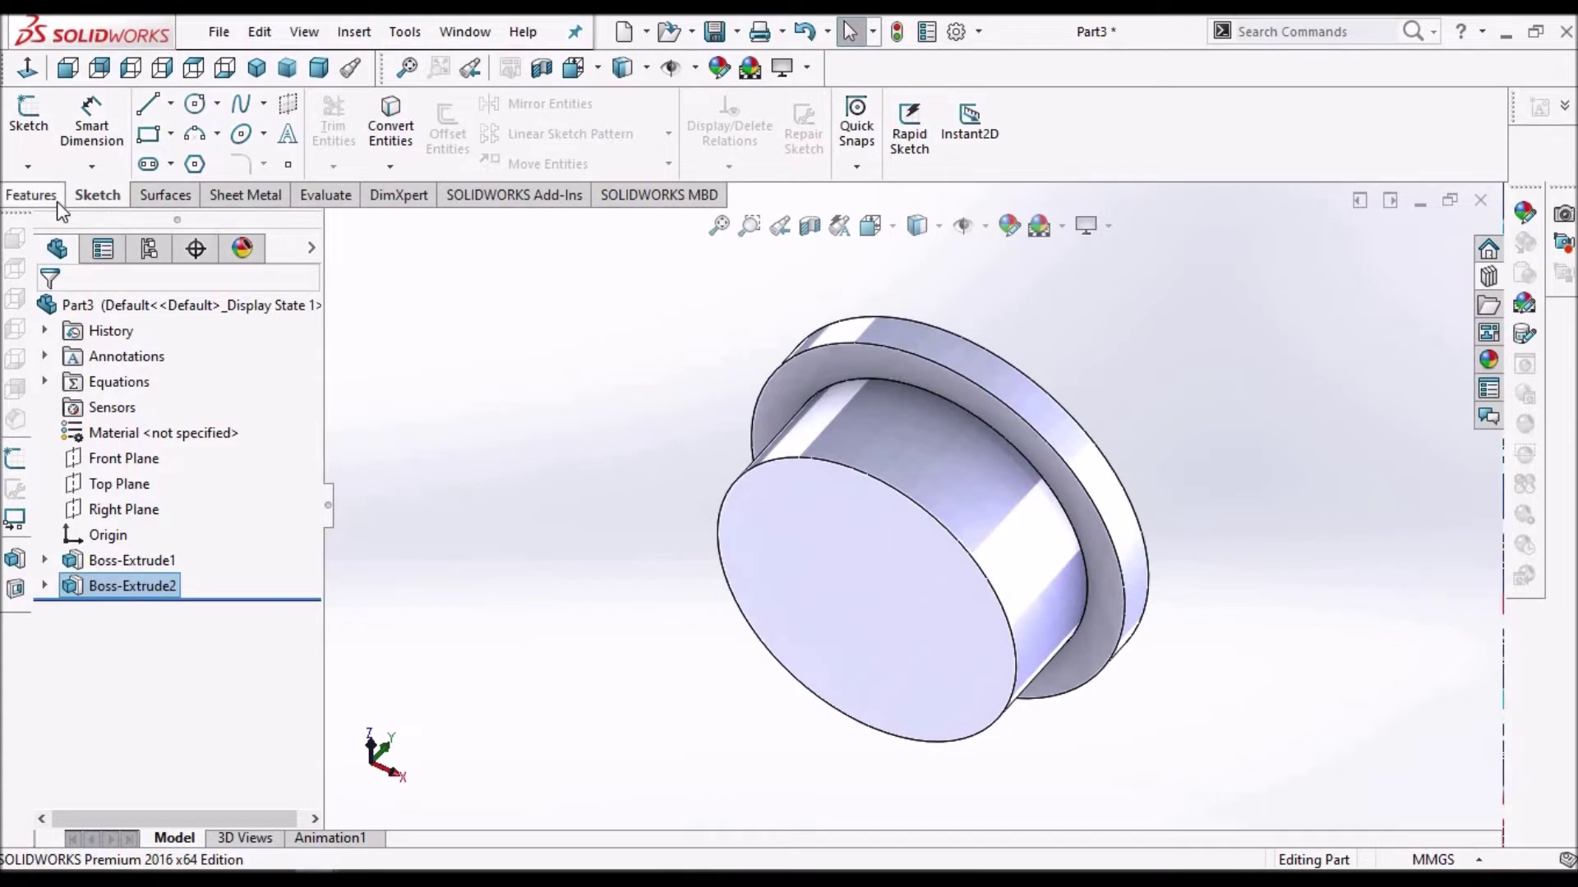
{"action": "left_click", "coordinate": [629, 116]}
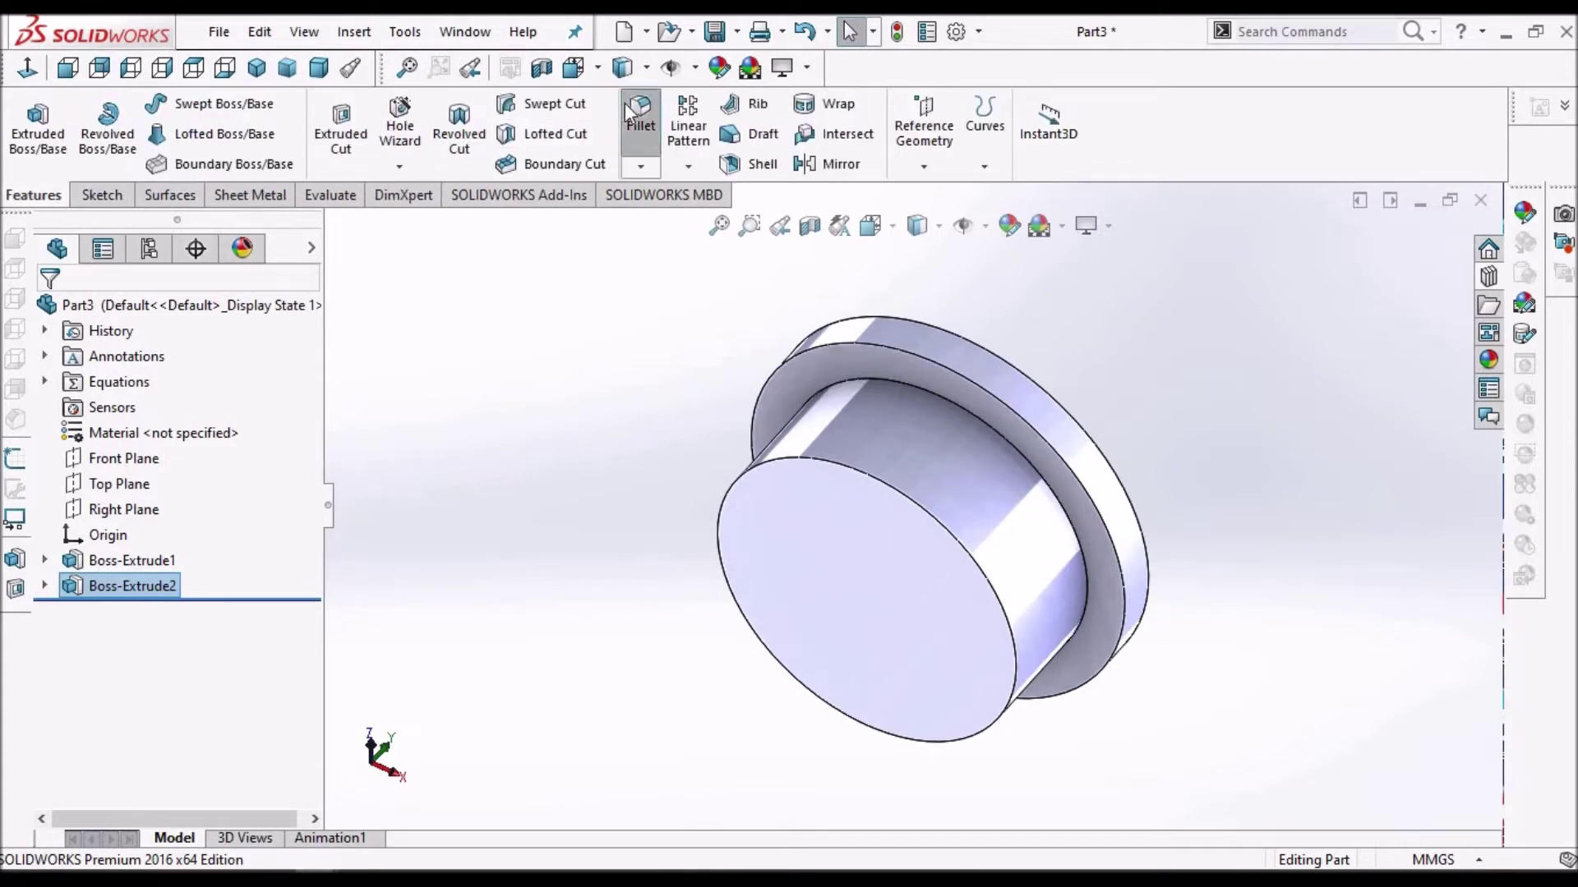
{"action": "left_click", "coordinate": [948, 402]}
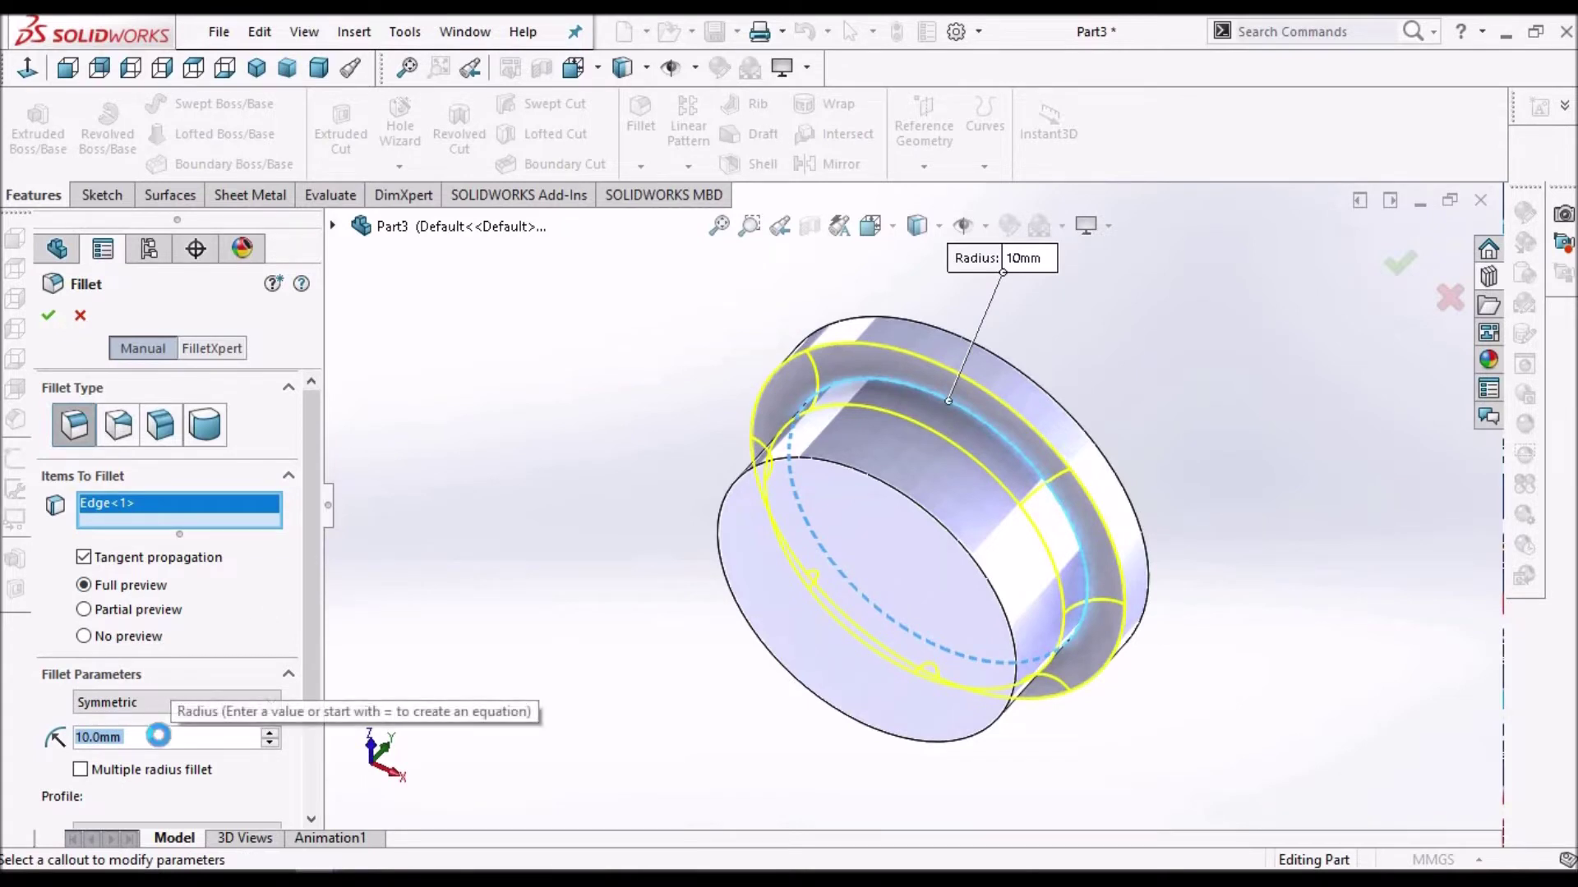
{"action": "type", "text": "5"}
{"action": "key", "text": "Return"}
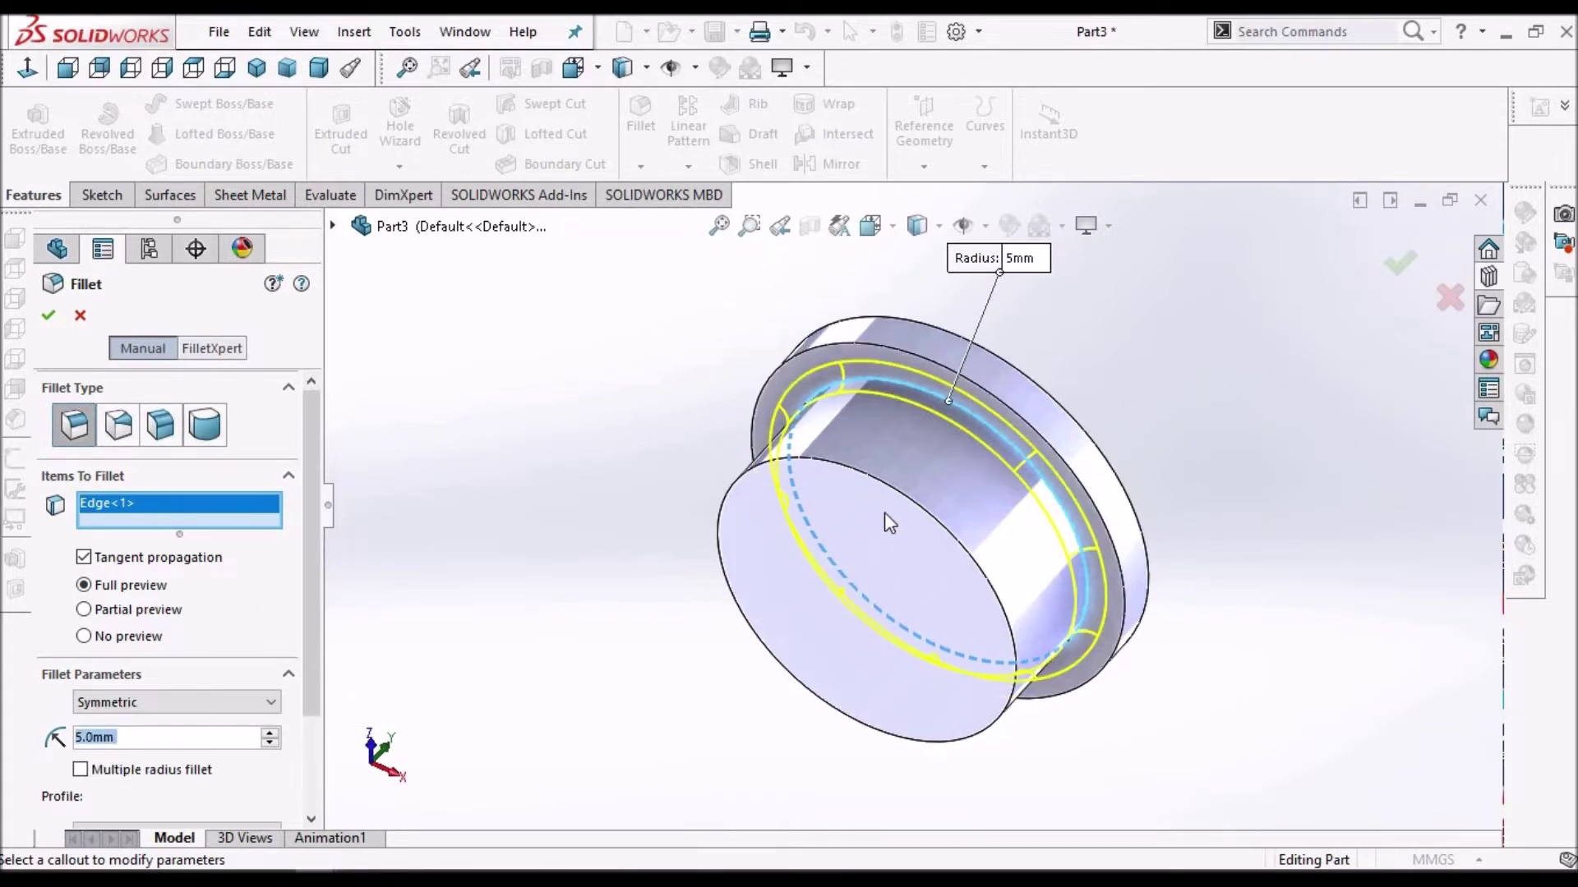
{"action": "left_click", "coordinate": [894, 493]}
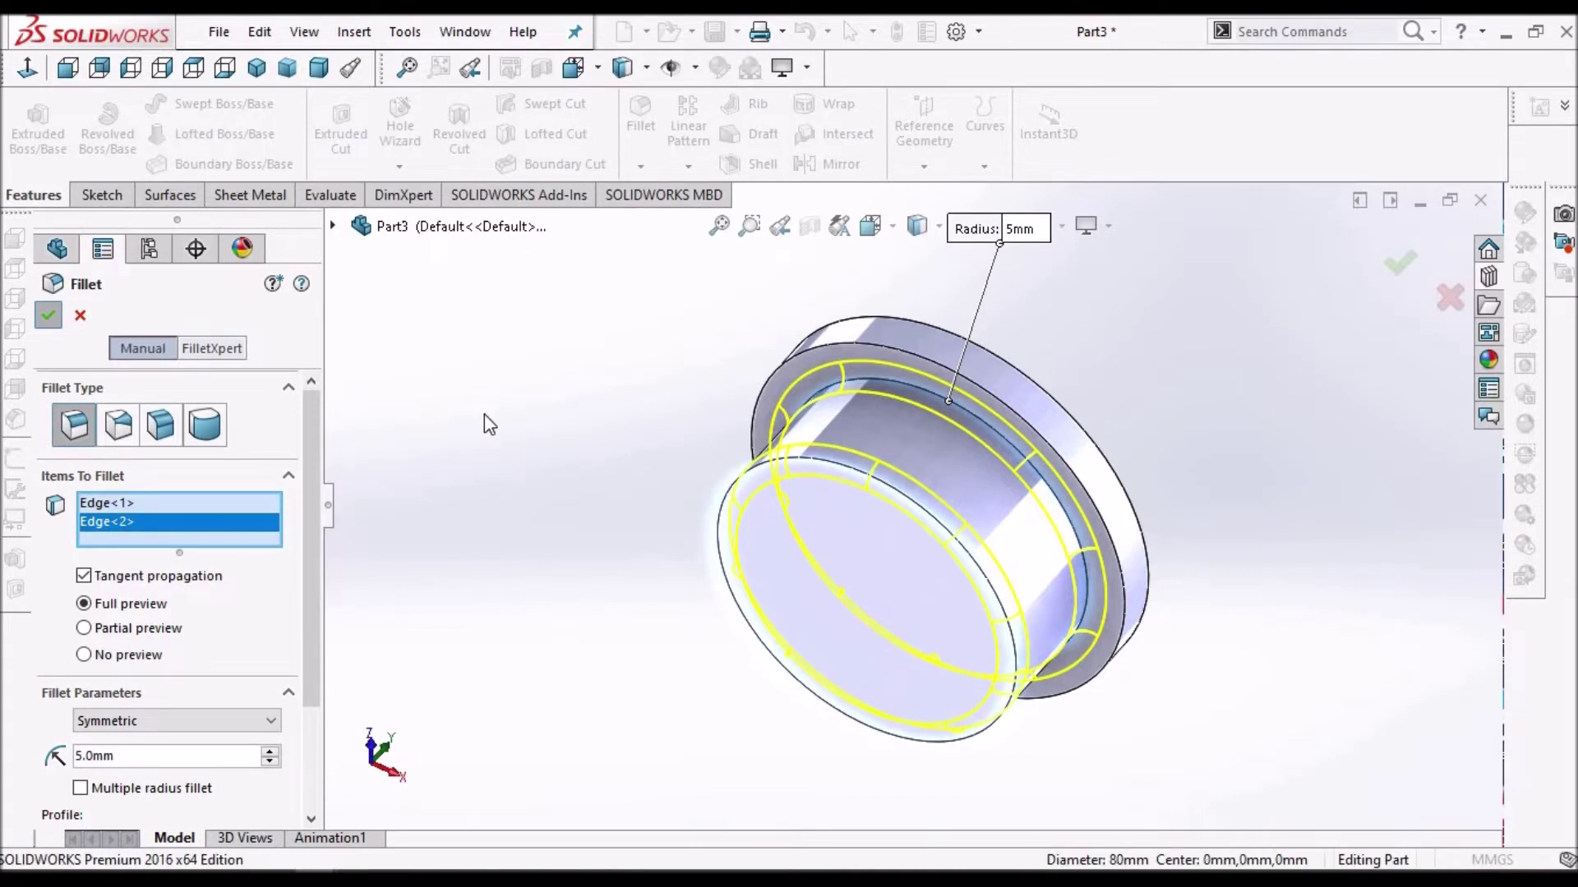
{"action": "key", "text": "Return"}
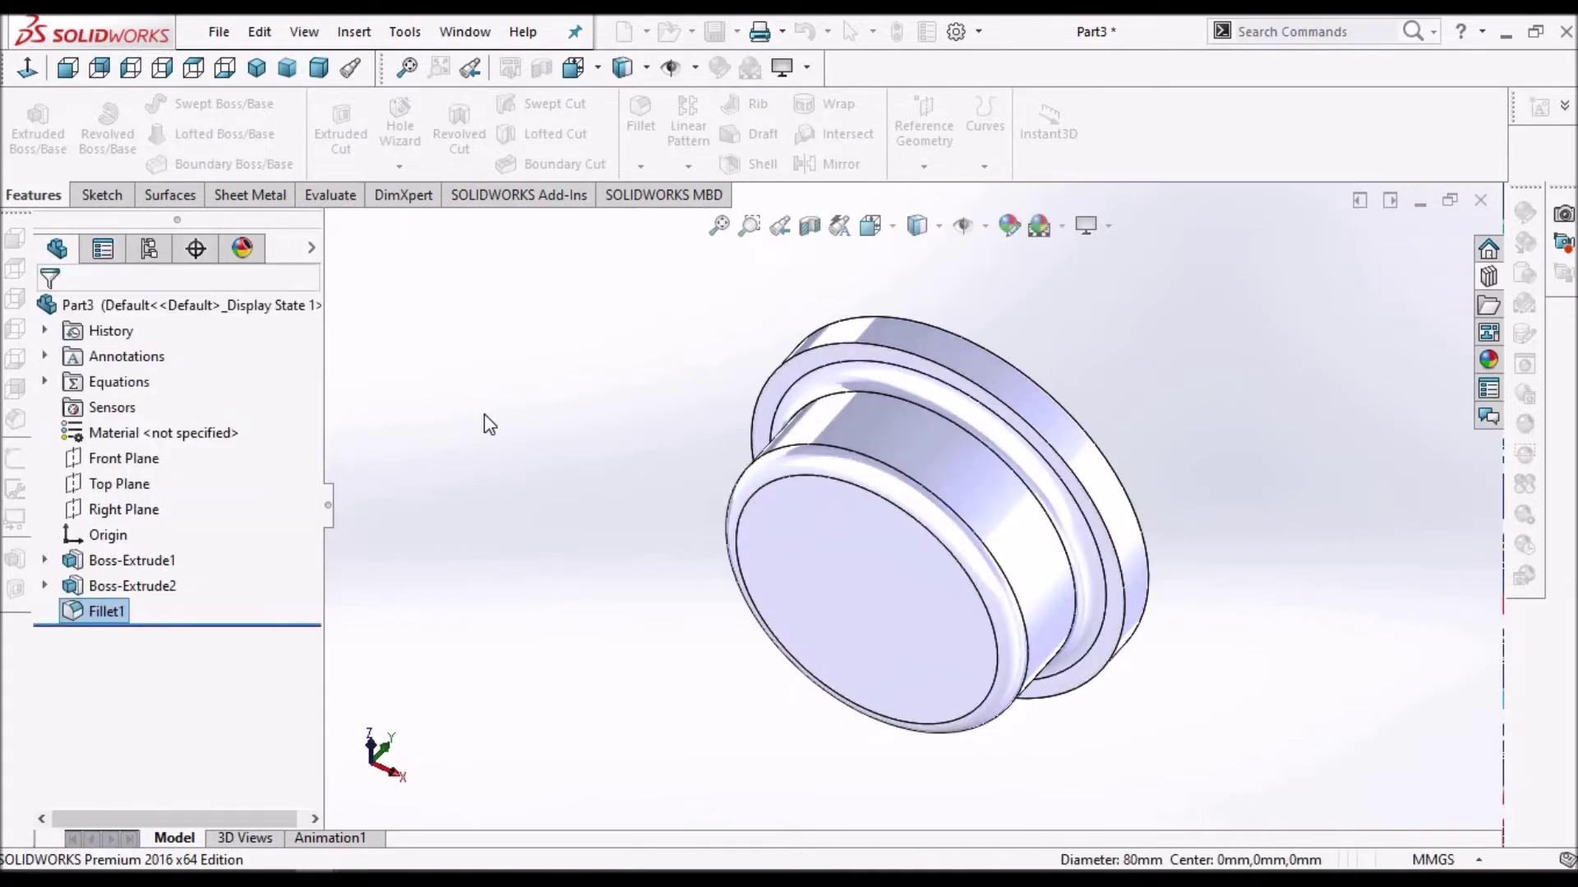
Step: Sketch a corner rectangle on Front Plane spanning over the flange
{"action": "left_click", "coordinate": [123, 460]}
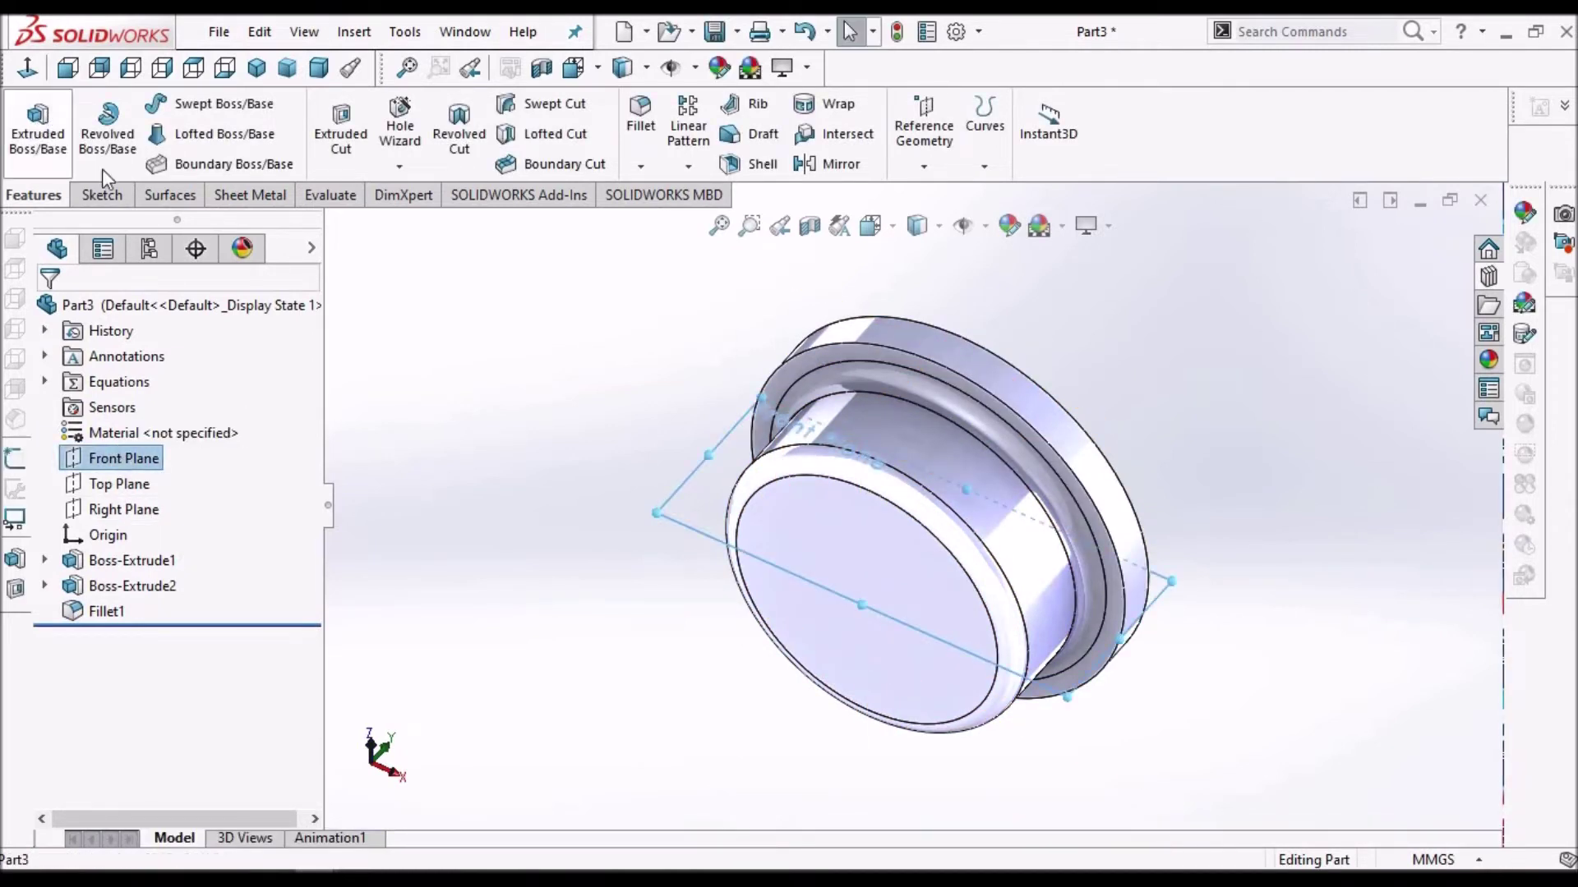
{"action": "left_click", "coordinate": [103, 199]}
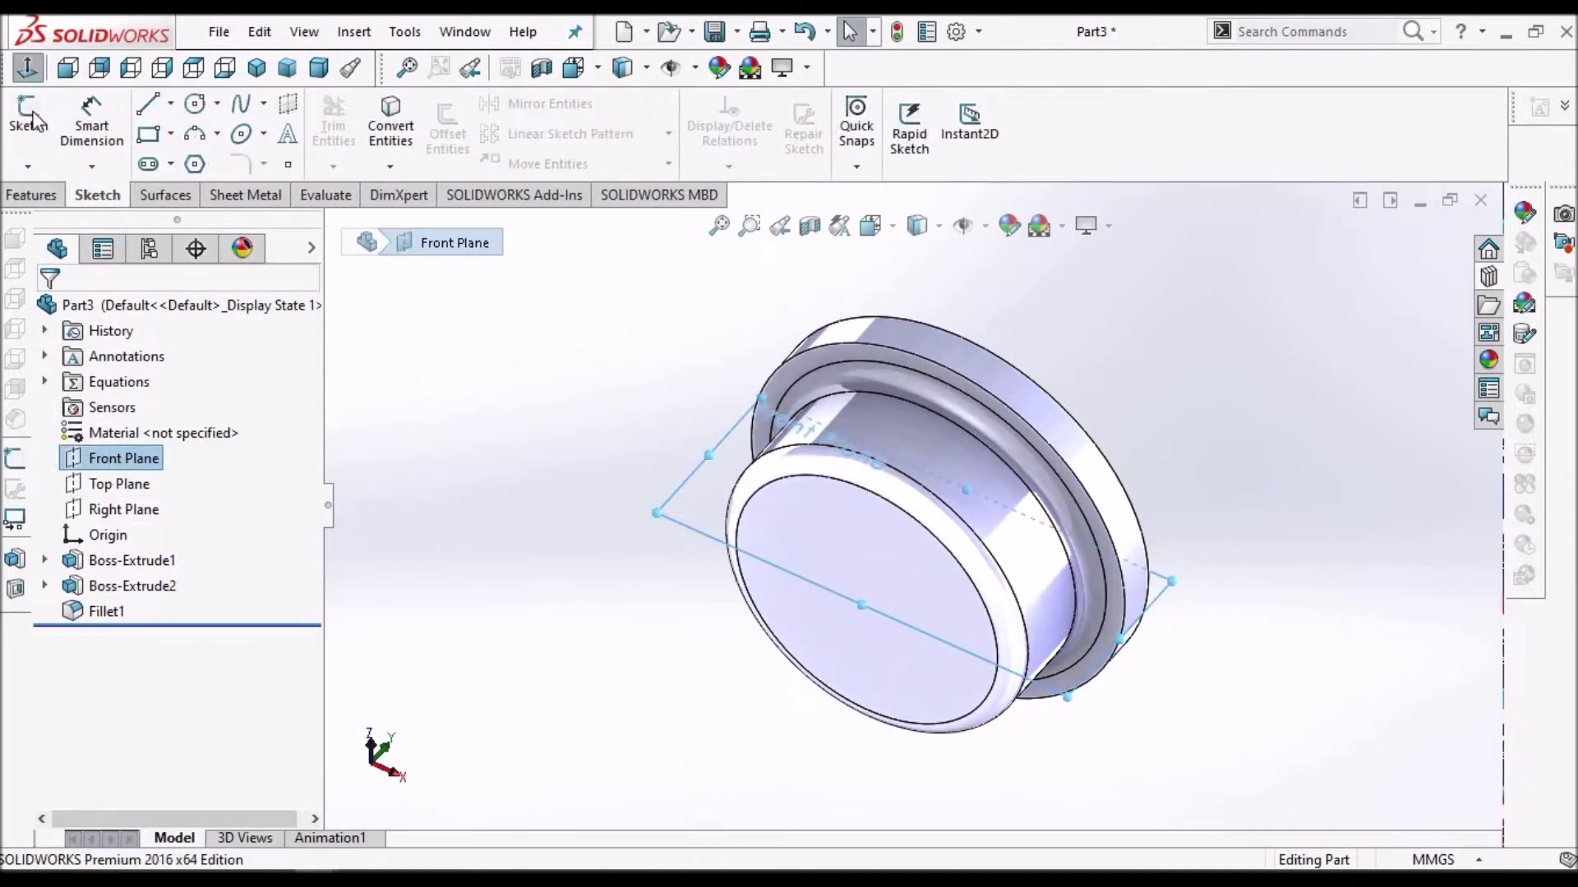
{"action": "left_click", "coordinate": [32, 119]}
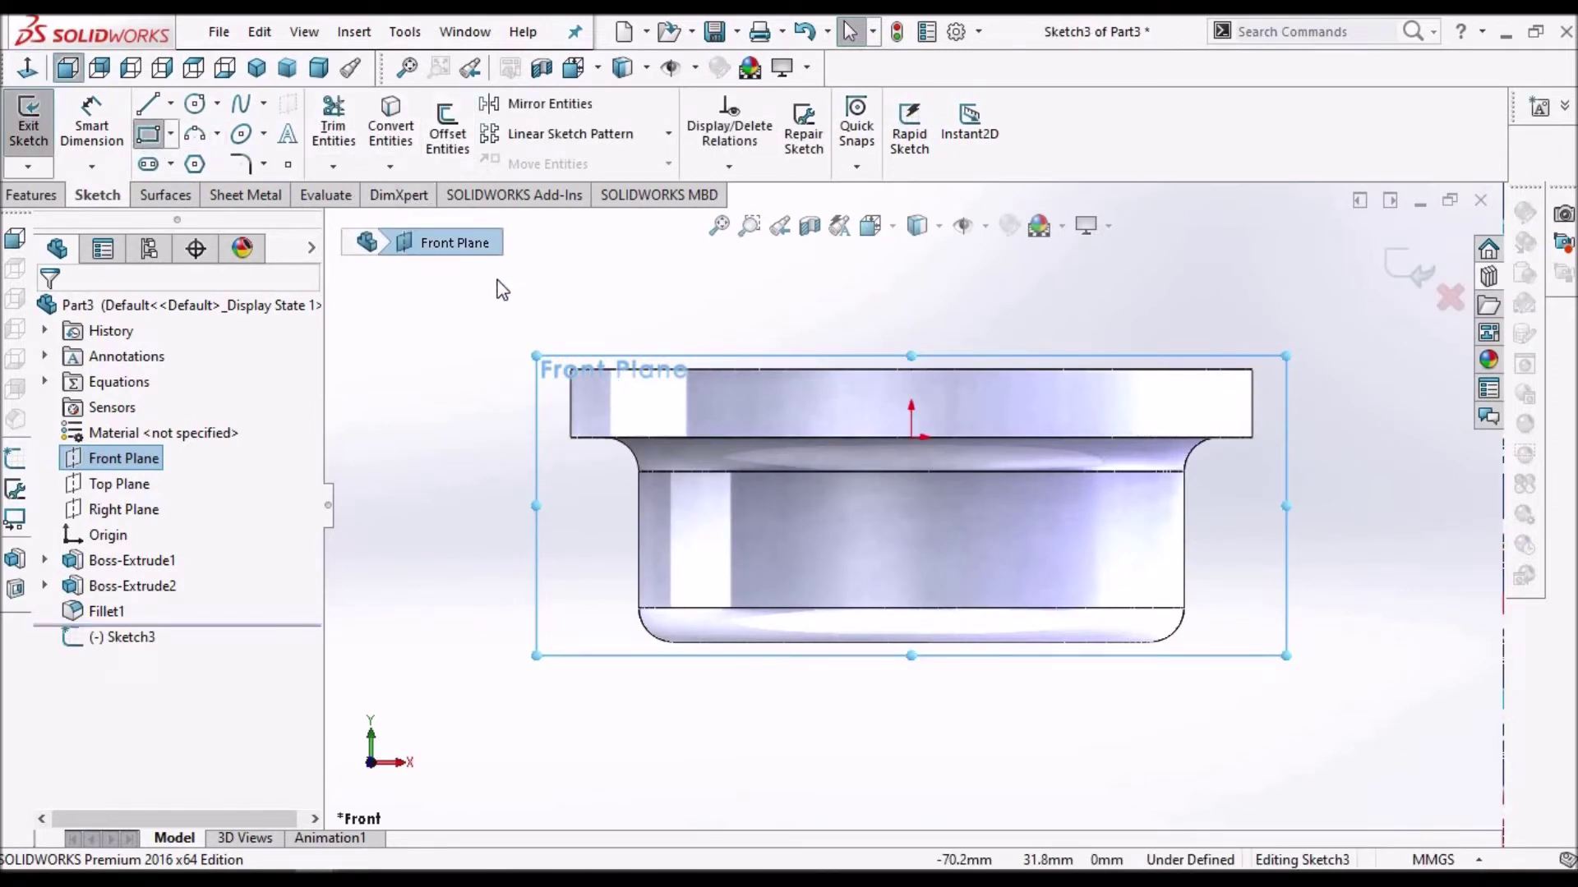
{"action": "left_click", "coordinate": [147, 134]}
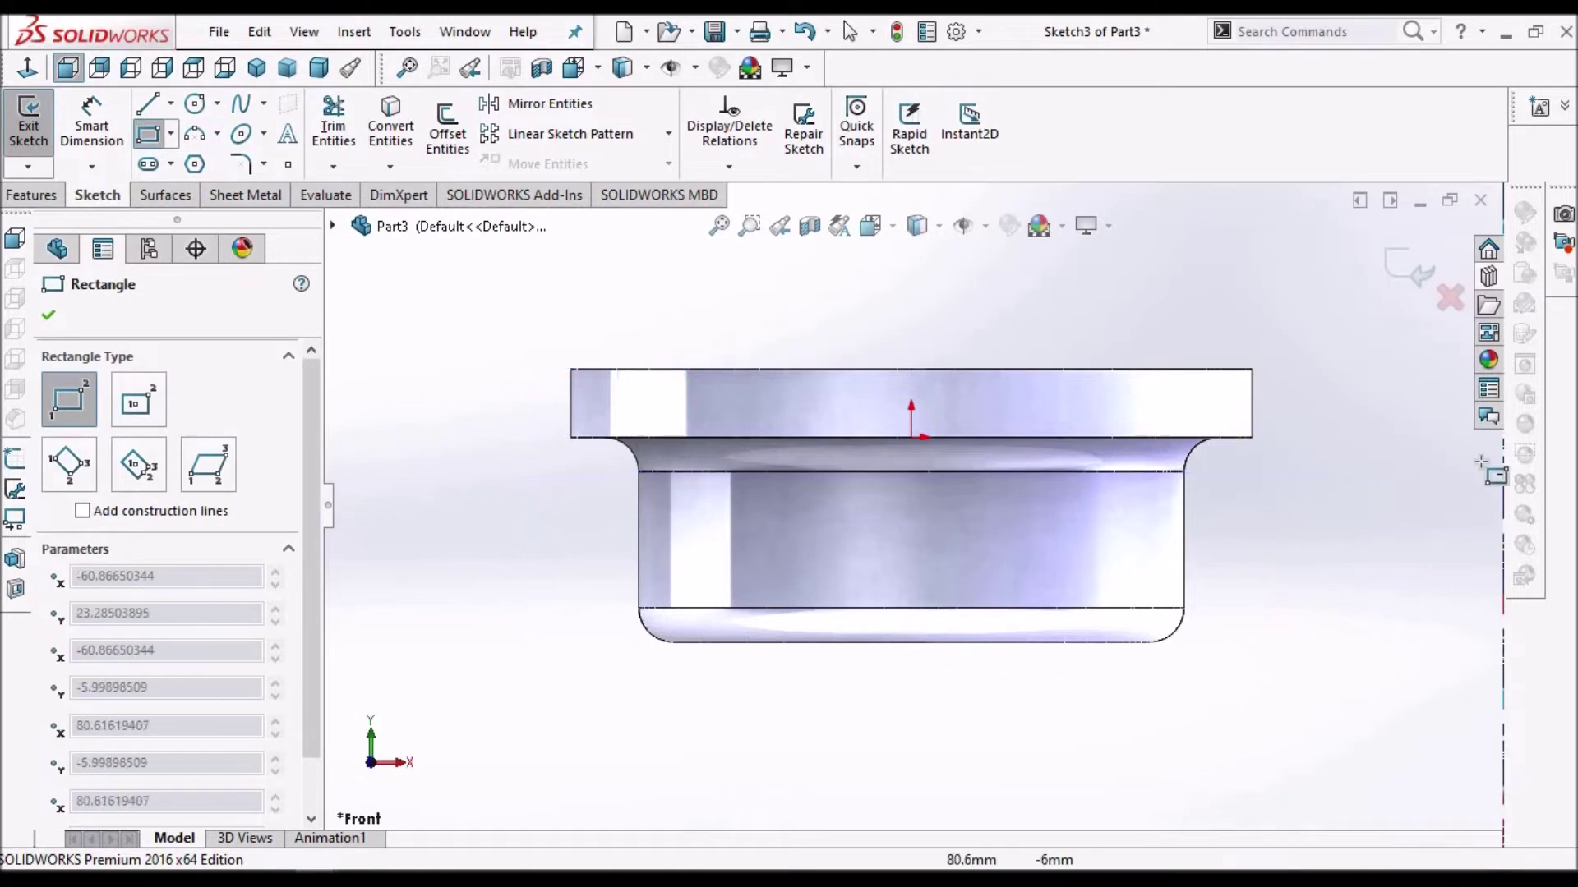
{"action": "left_click", "coordinate": [496, 280]}
{"action": "left_click", "coordinate": [1351, 416]}
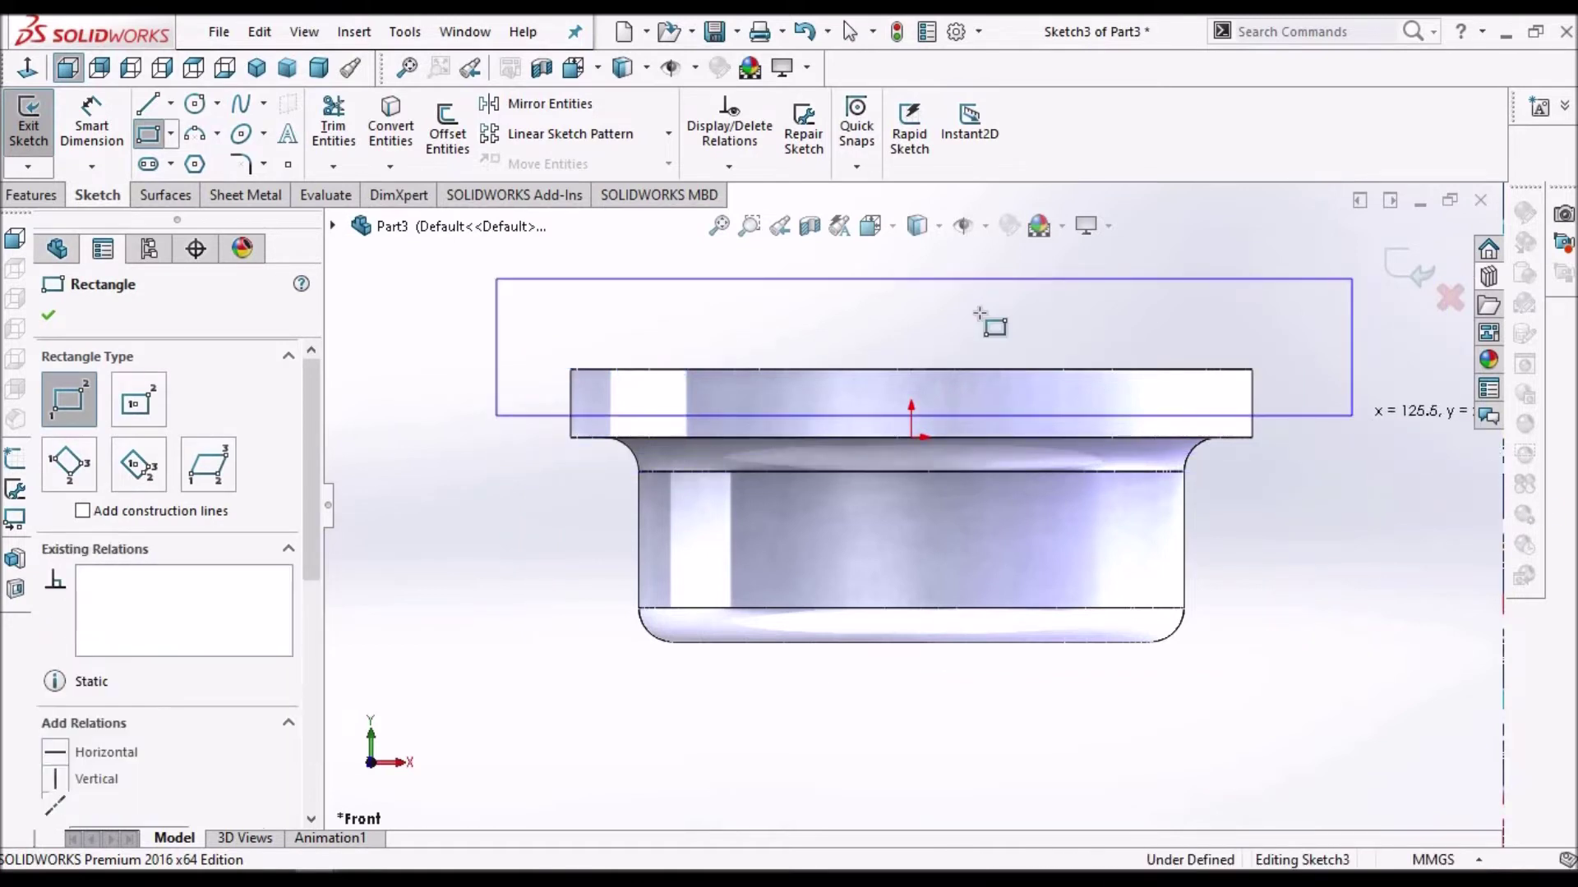
{"action": "right_click", "coordinate": [980, 314]}
{"action": "left_click", "coordinate": [983, 335]}
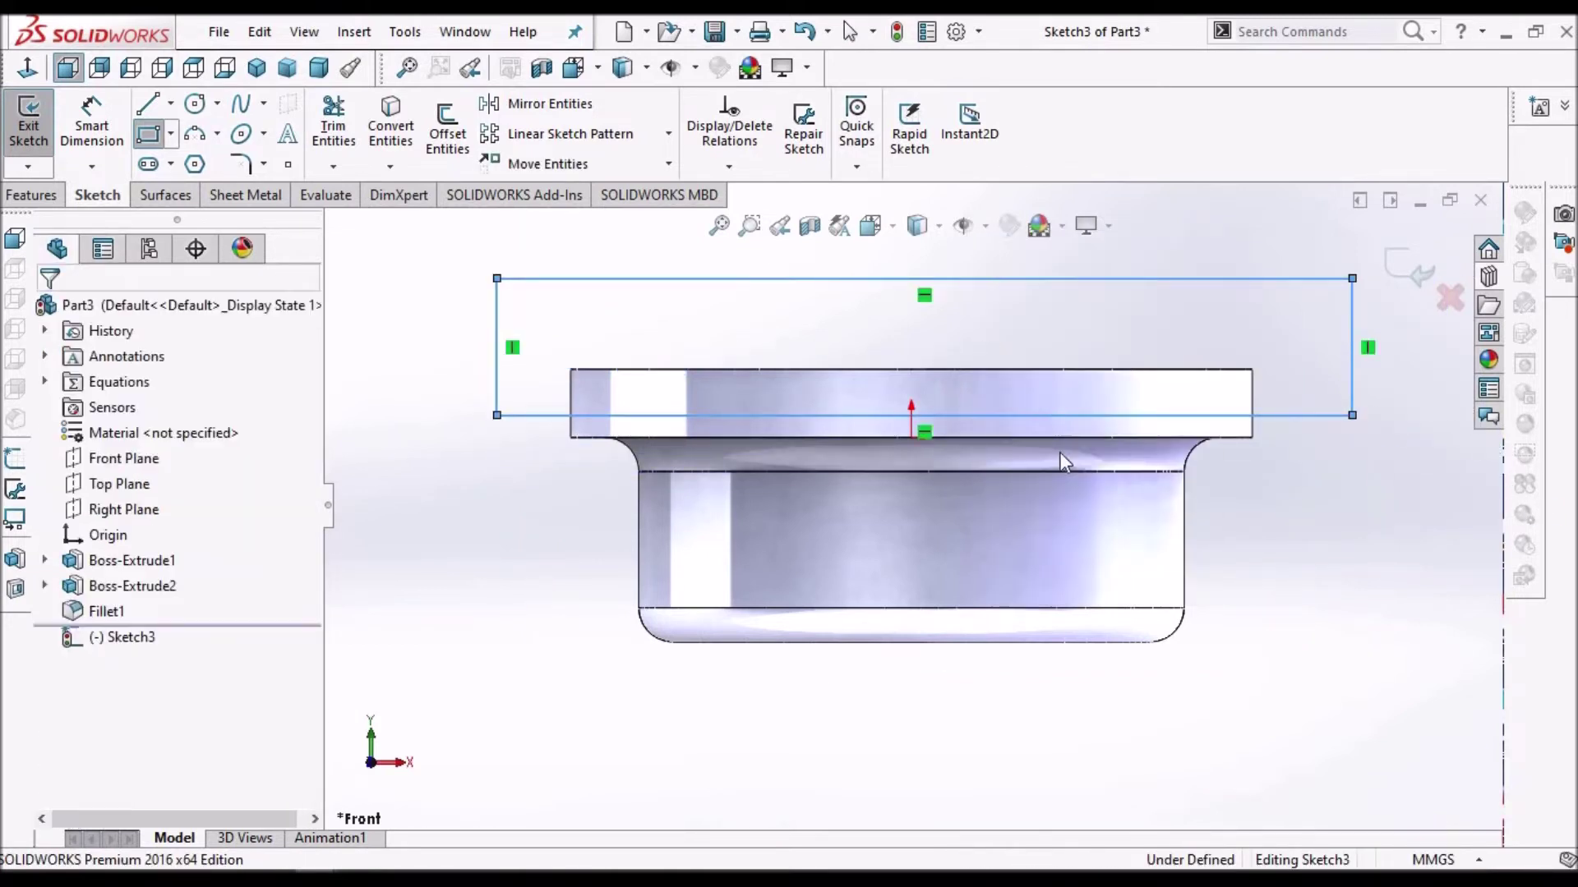
Step: Make the rectangle's bottom line collinear with the flange's lower edge
{"action": "left_click", "coordinate": [1066, 436]}
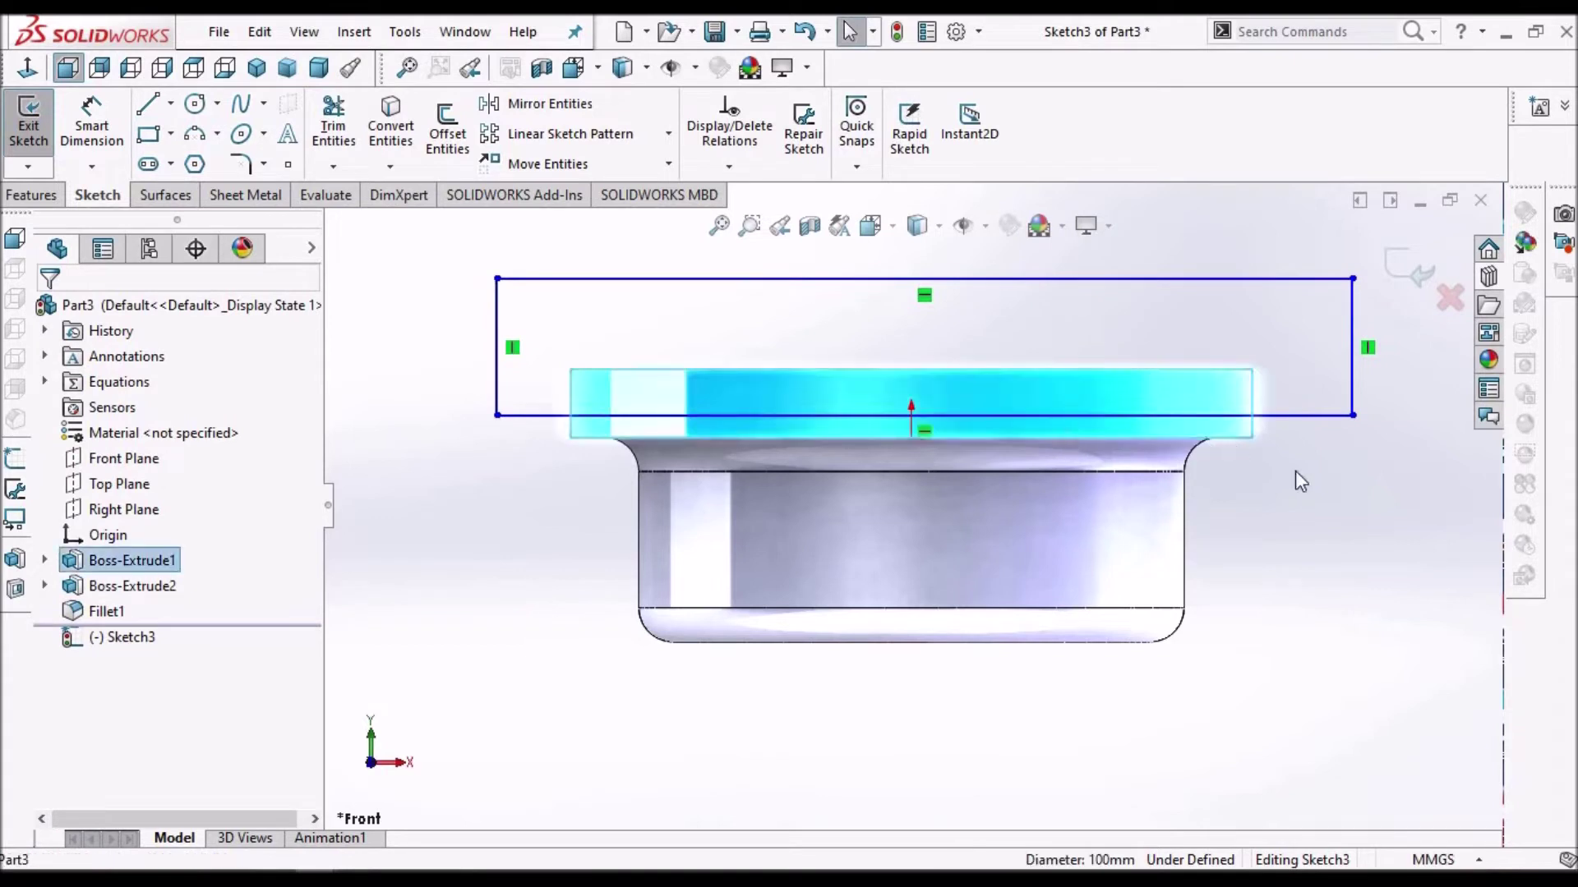
{"action": "left_click", "coordinate": [1192, 445]}
{"action": "left_click", "coordinate": [1188, 437]}
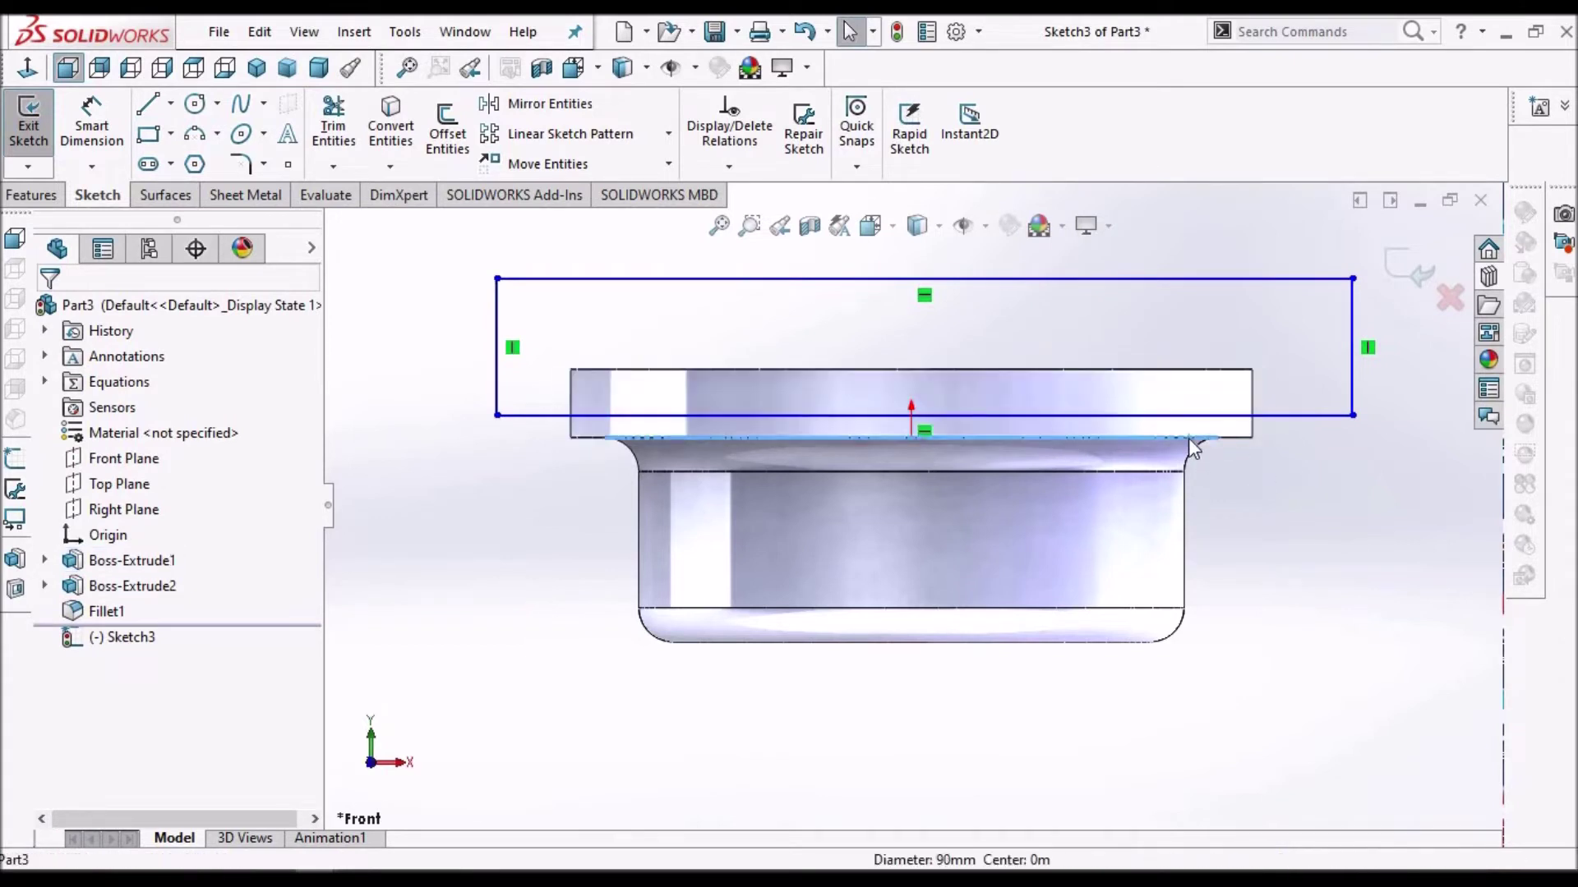
{"action": "left_click", "coordinate": [1122, 415]}
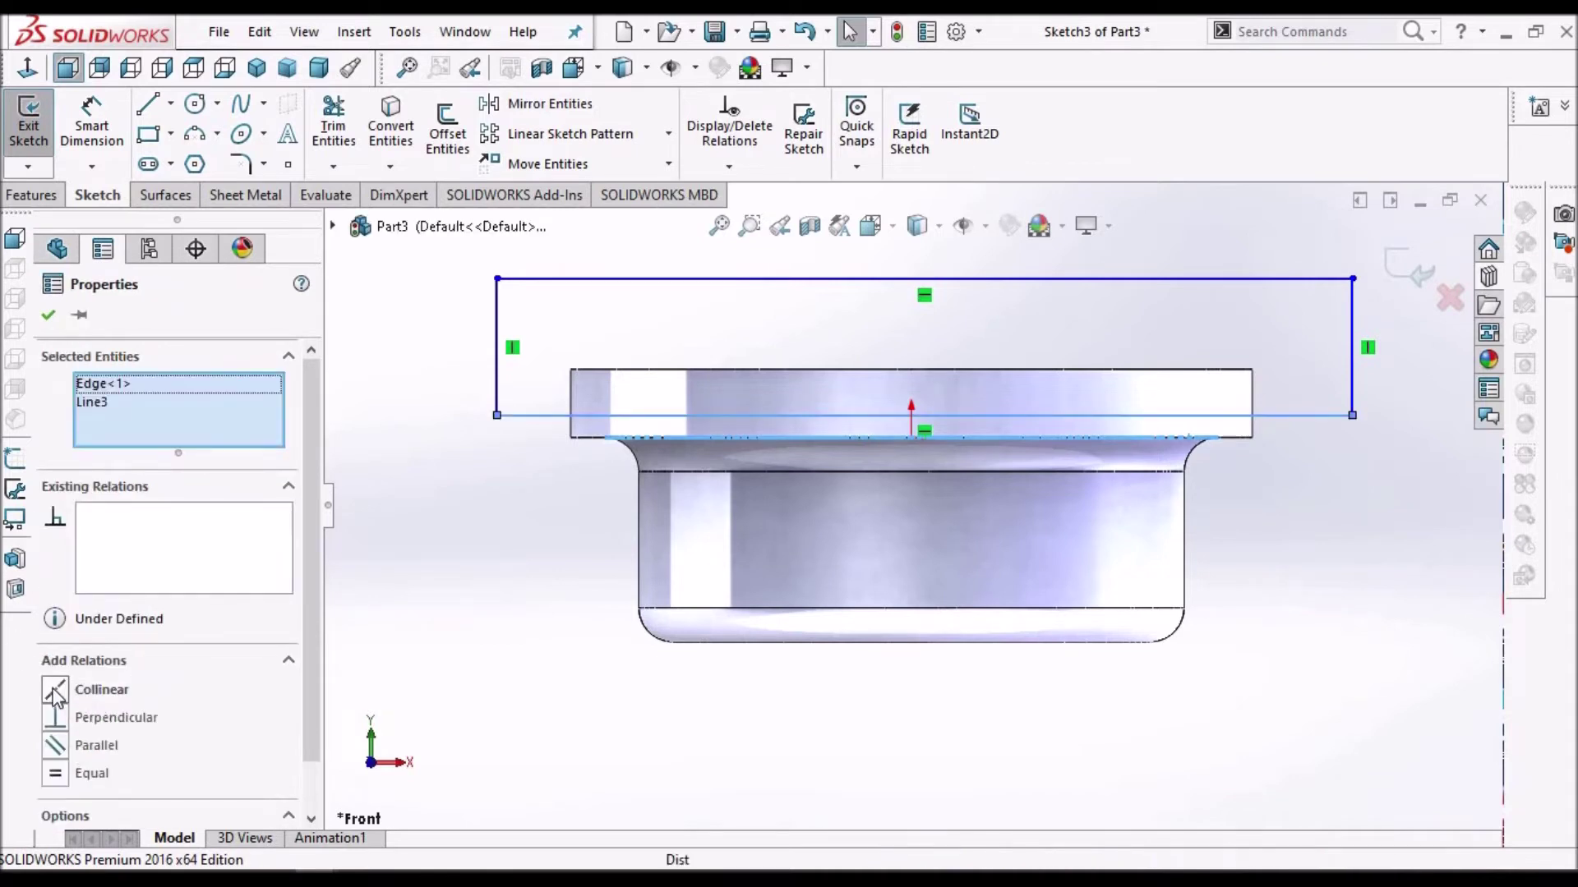
{"action": "left_click", "coordinate": [55, 690]}
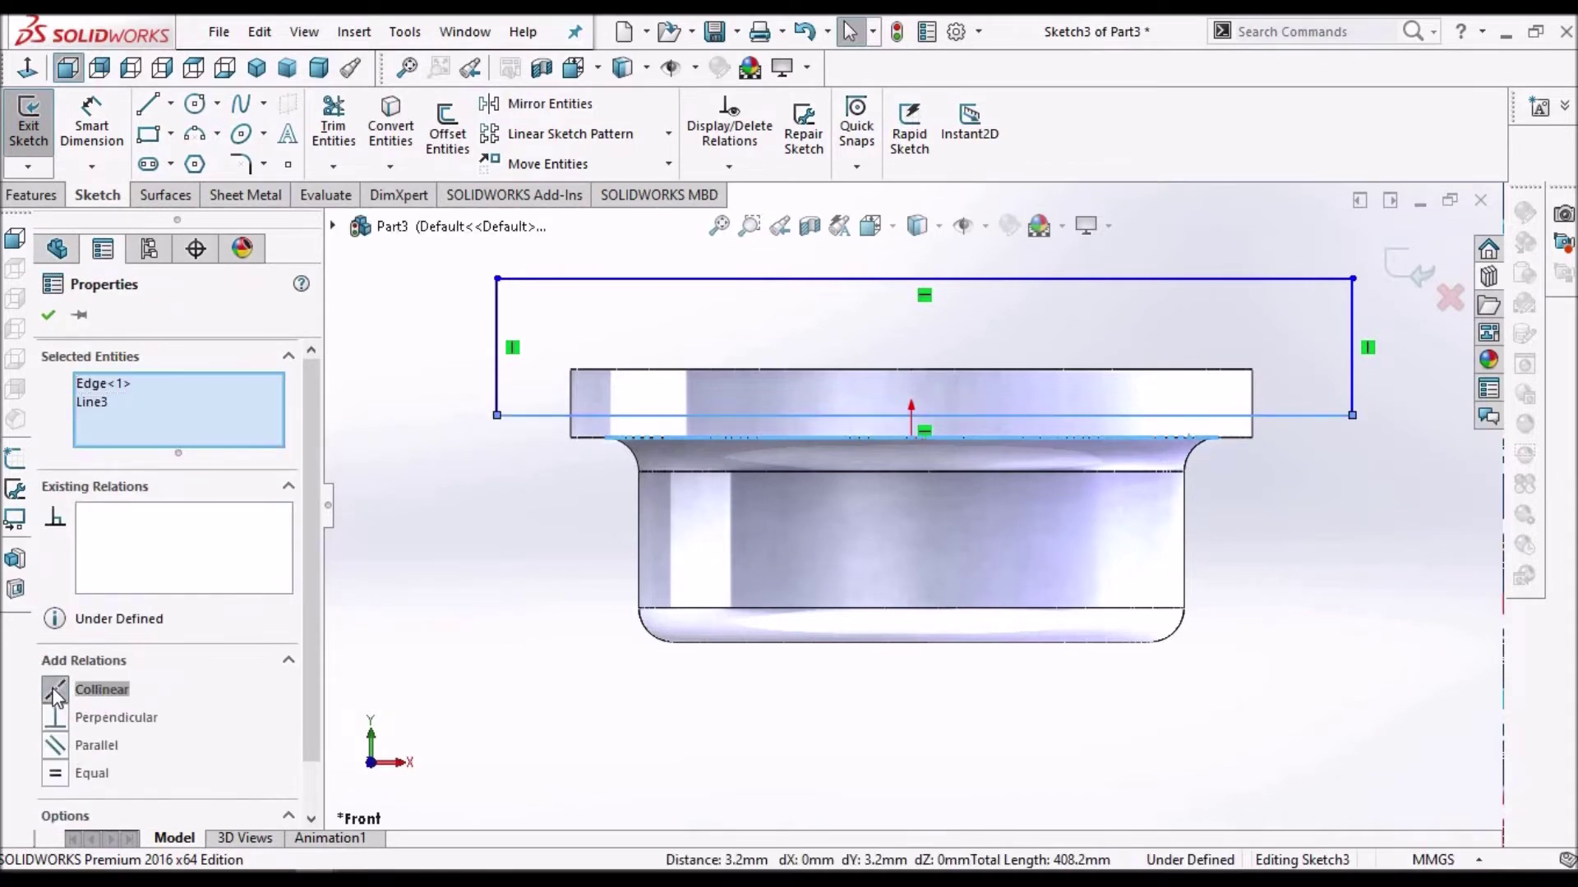
{"action": "left_click", "coordinate": [46, 315]}
{"action": "left_click", "coordinate": [31, 196]}
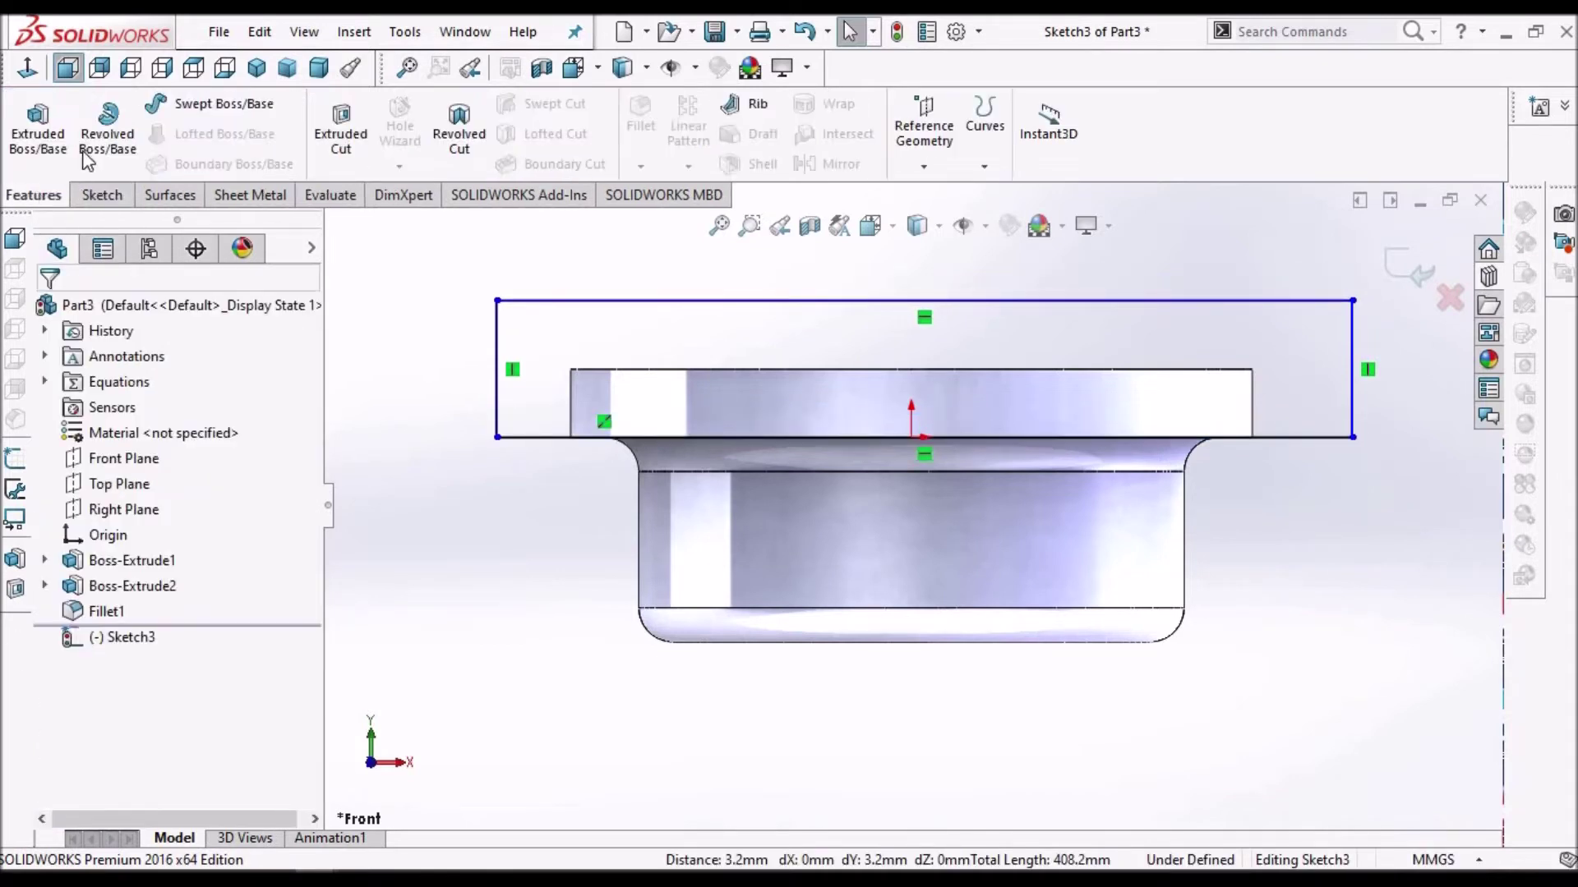
Step: Cut-extrude the Sketch3 rectangle Through All - Both, then orbit to inspect the underside
{"action": "left_click", "coordinate": [343, 130]}
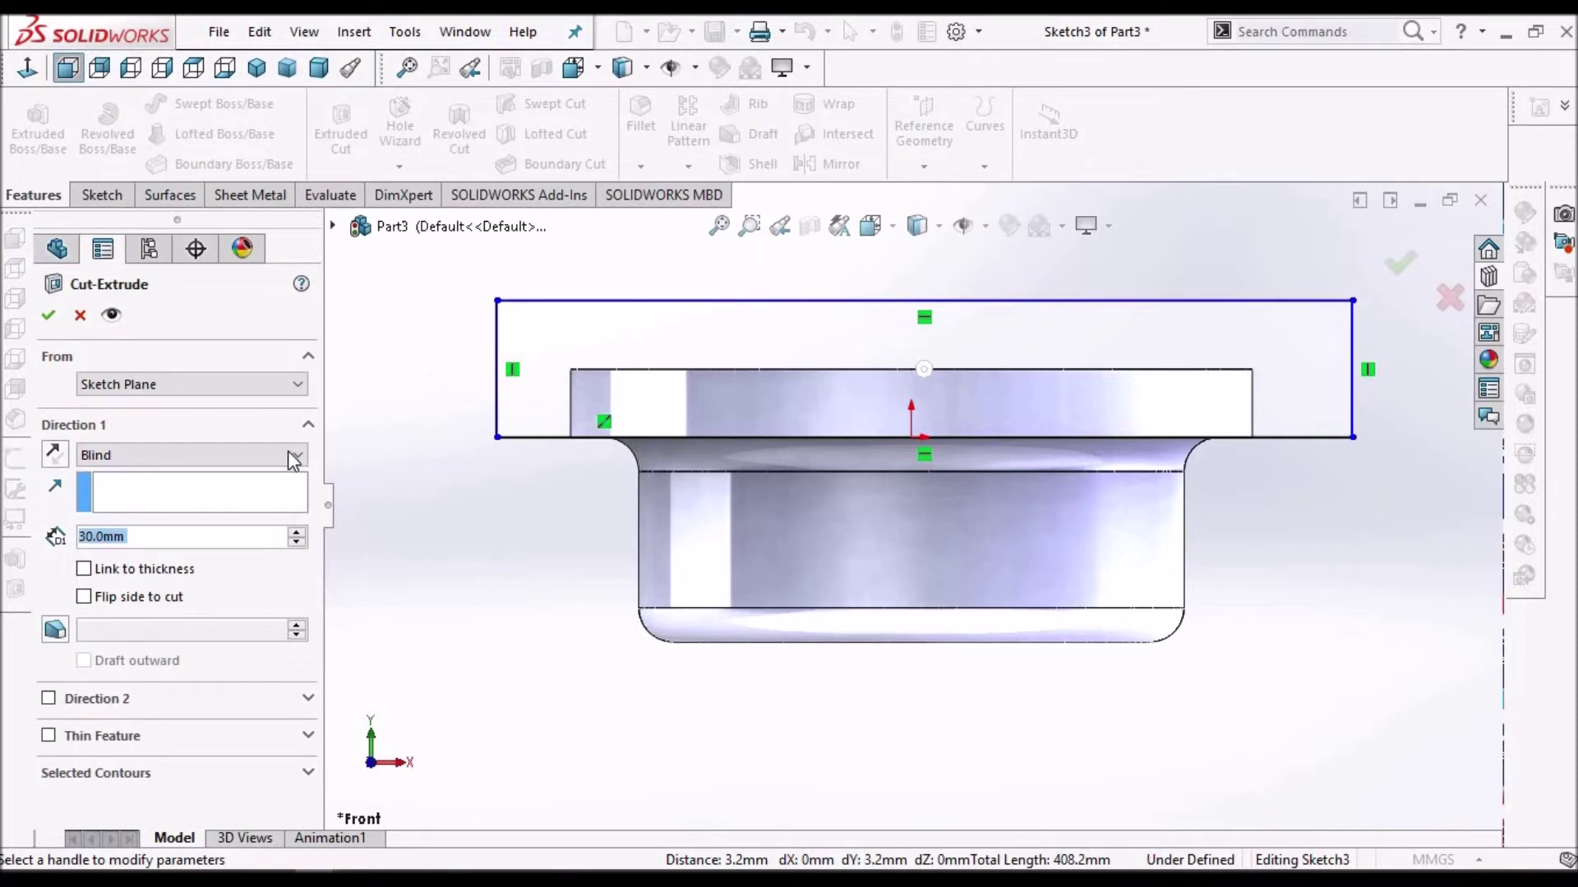
{"action": "left_click", "coordinate": [294, 461]}
{"action": "left_click", "coordinate": [268, 505]}
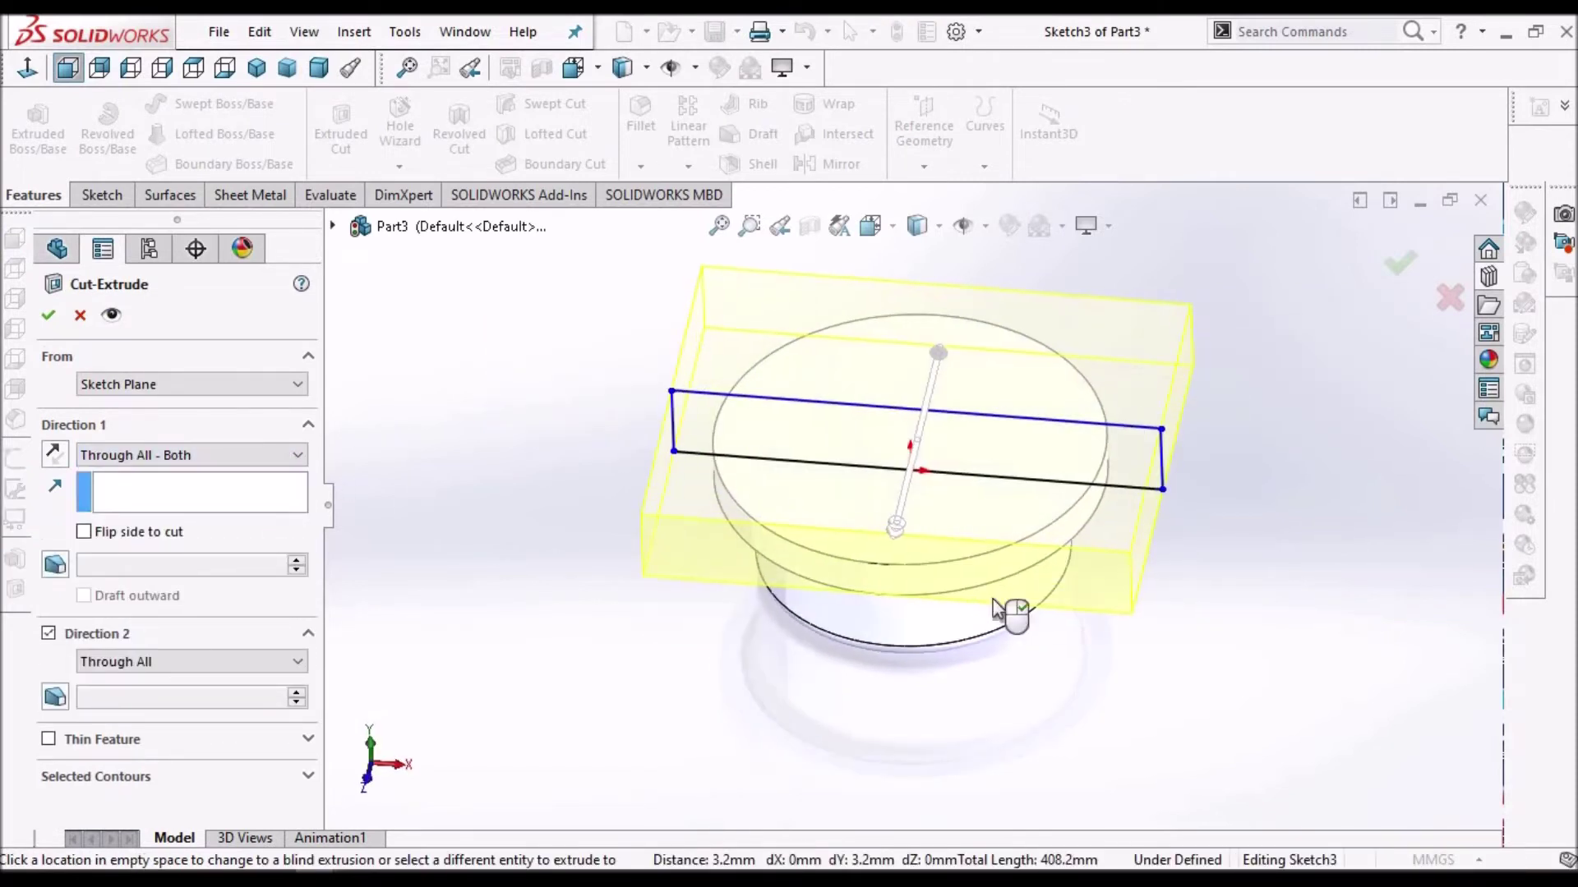
{"action": "right_click", "coordinate": [843, 533]}
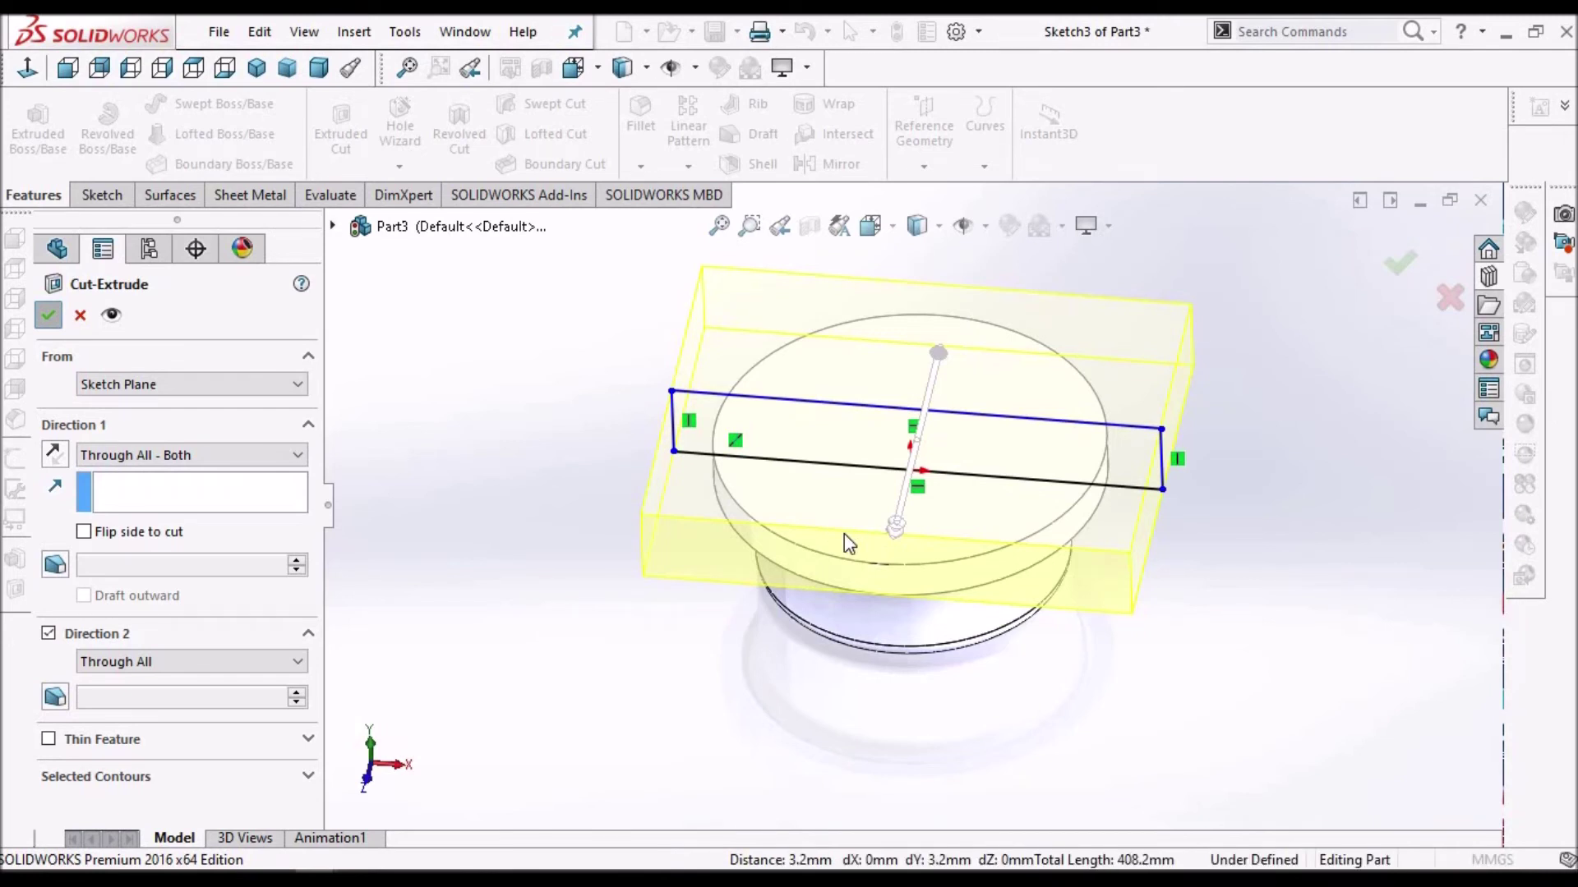
{"action": "key", "text": "Return"}
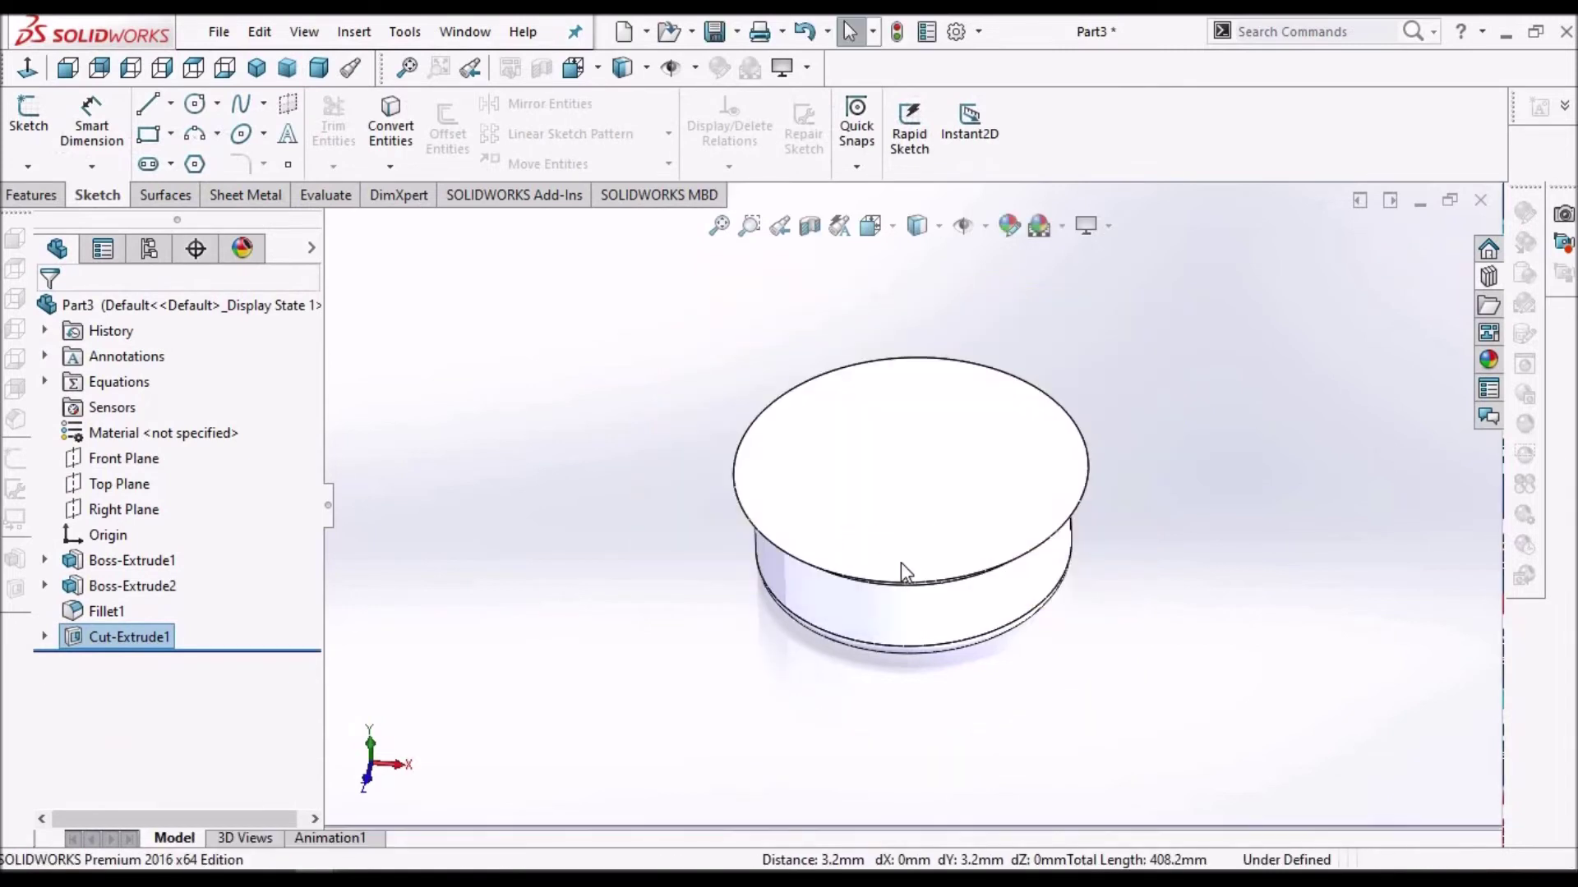
{"action": "middle_click_drag", "start_coordinate": [902, 570], "coordinate": [907, 424]}
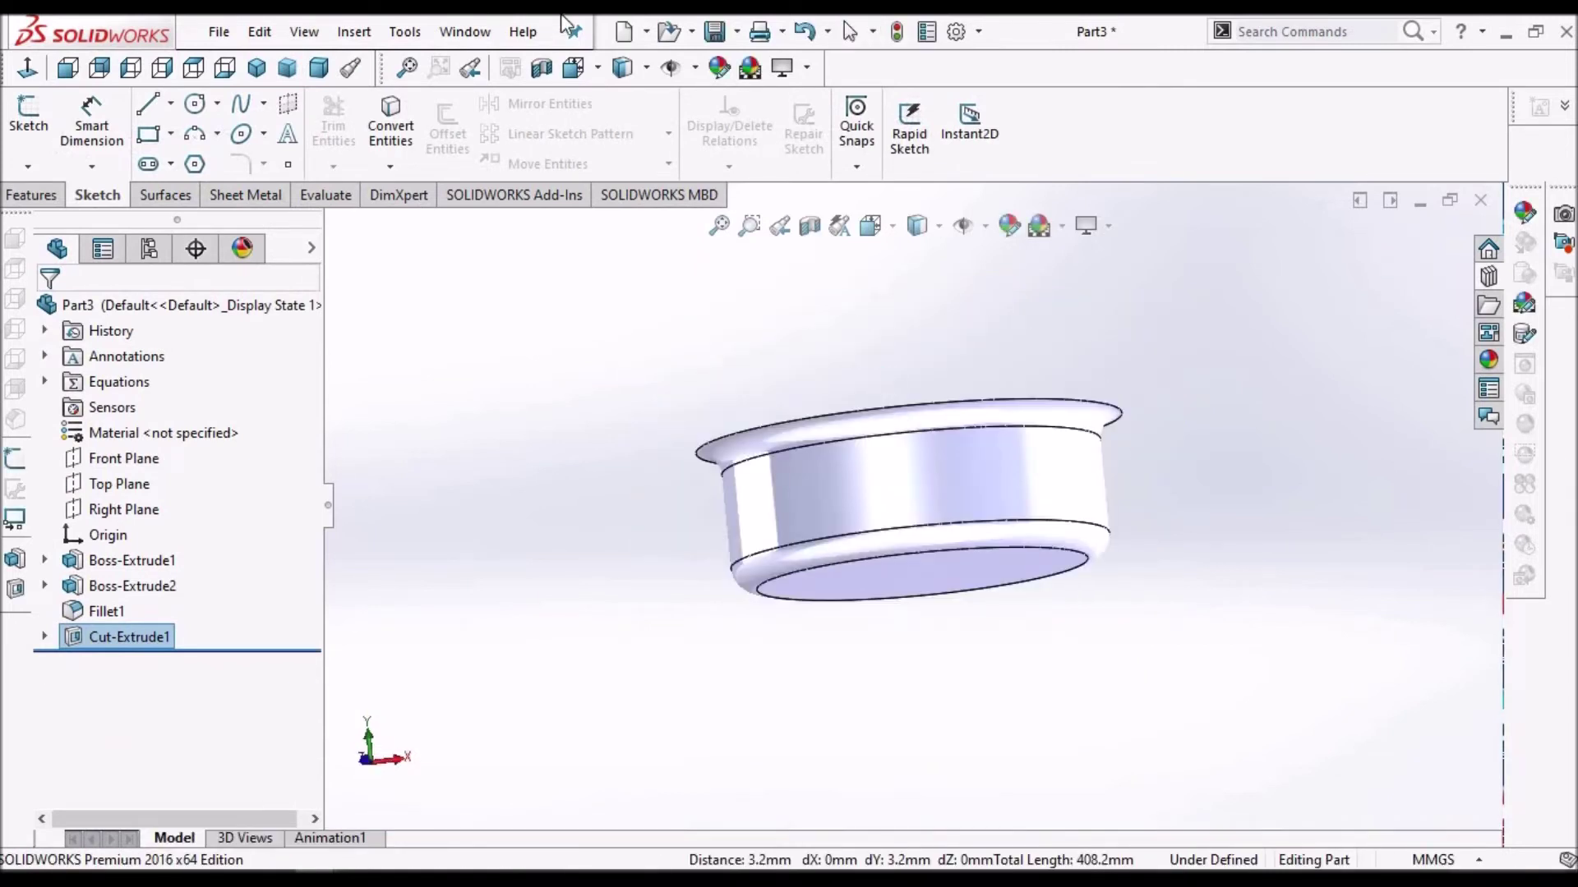
Step: Create FormTool1 with the flat top face as the stopping face, then orbit to check it
{"action": "left_click", "coordinate": [231, 197]}
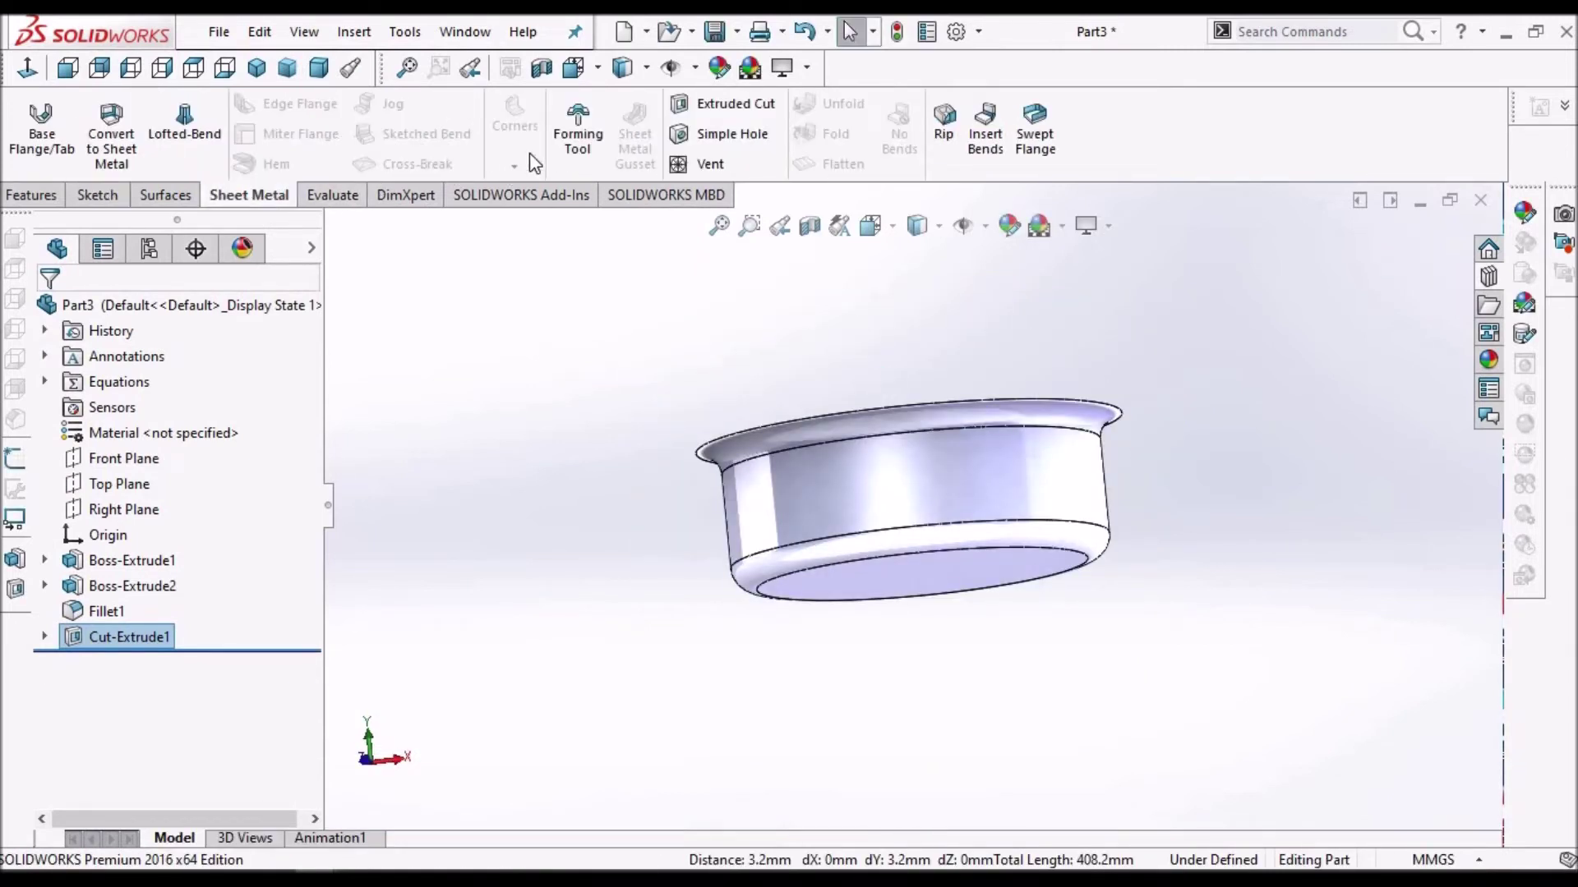
{"action": "left_click", "coordinate": [578, 139]}
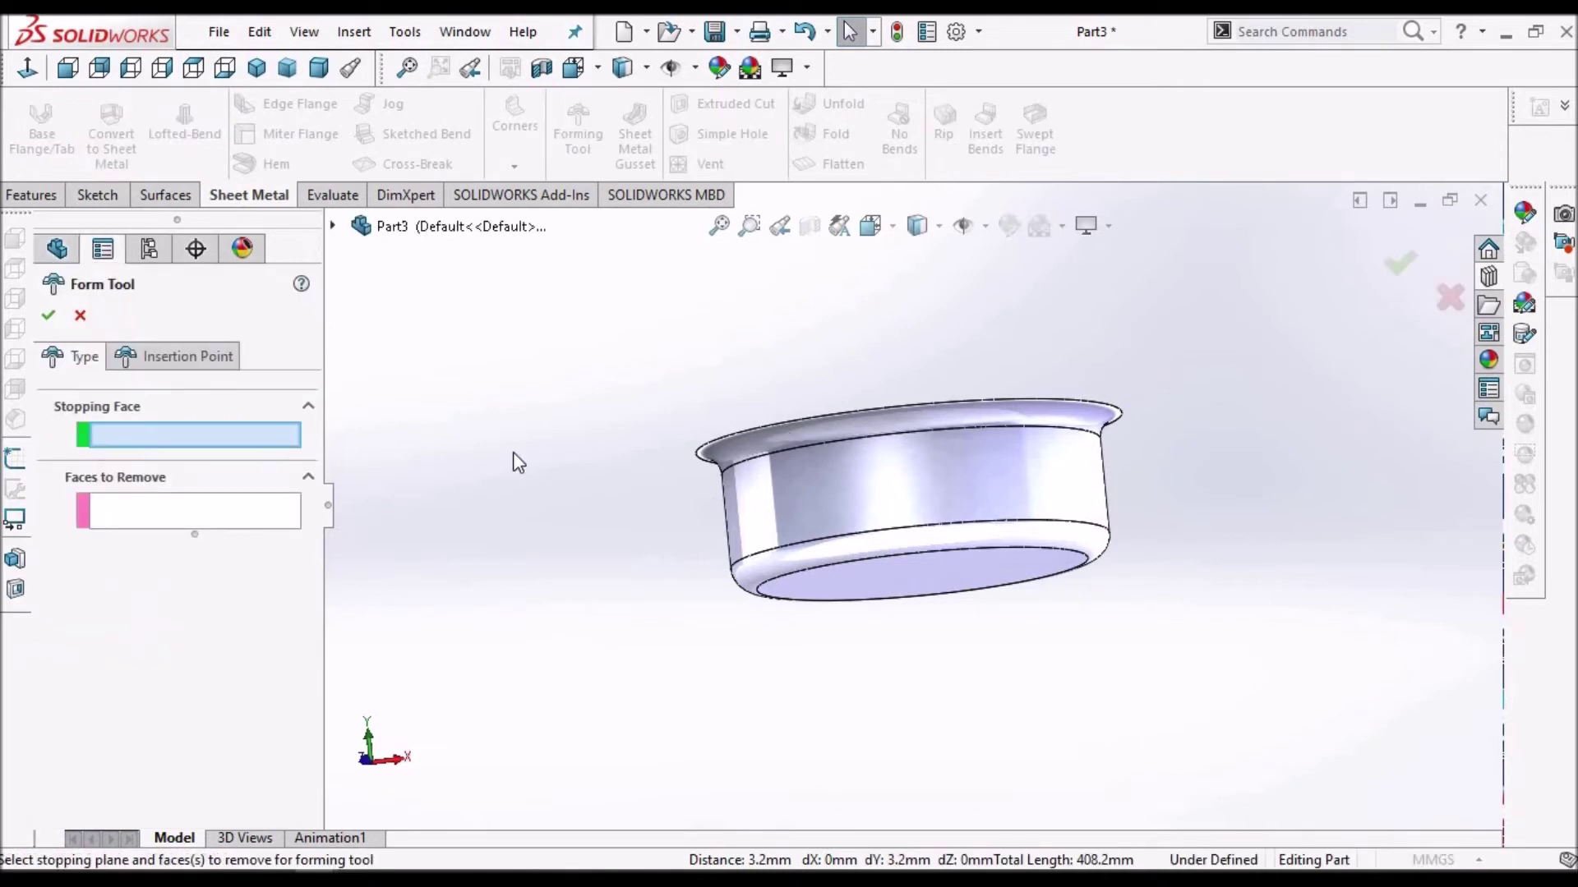
{"action": "left_click", "coordinate": [923, 436]}
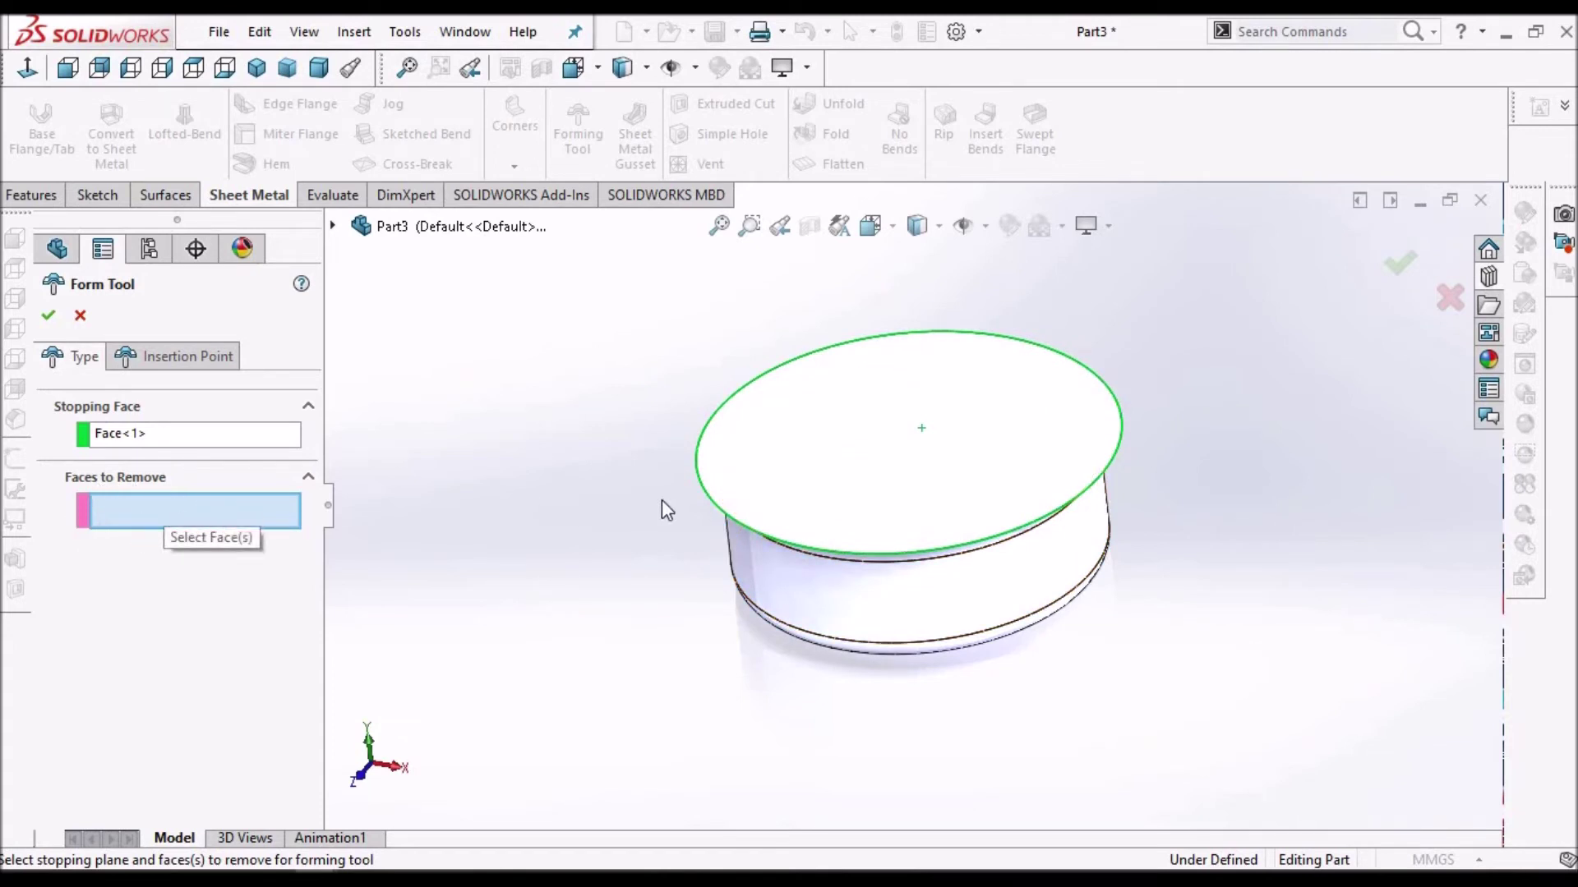
{"action": "middle_click_drag", "start_coordinate": [810, 410], "coordinate": [711, 447]}
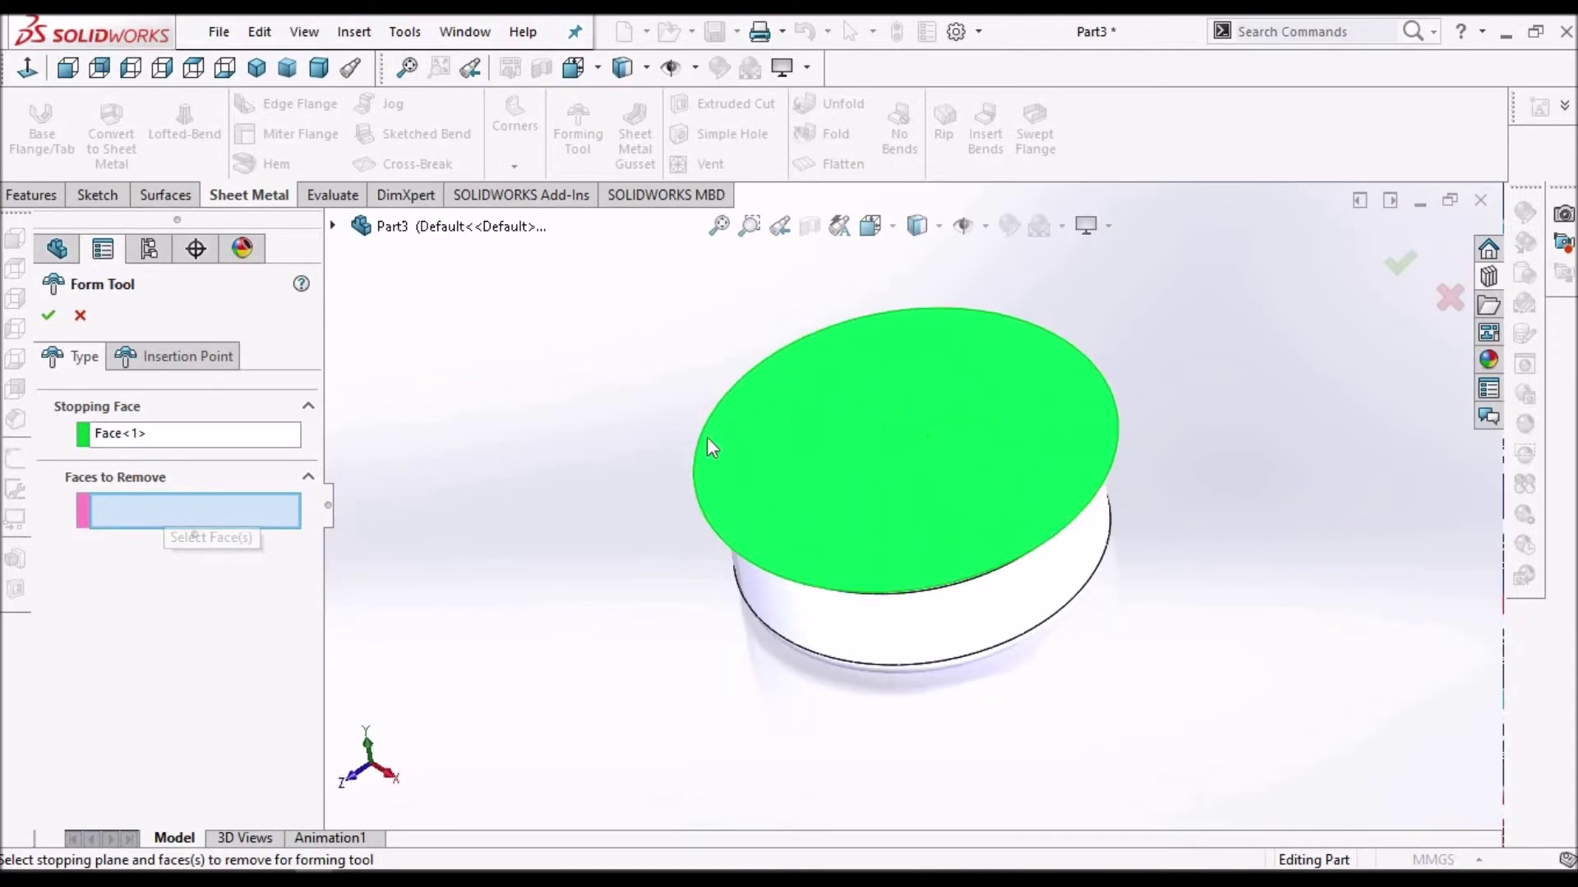
{"action": "left_click", "coordinate": [47, 316]}
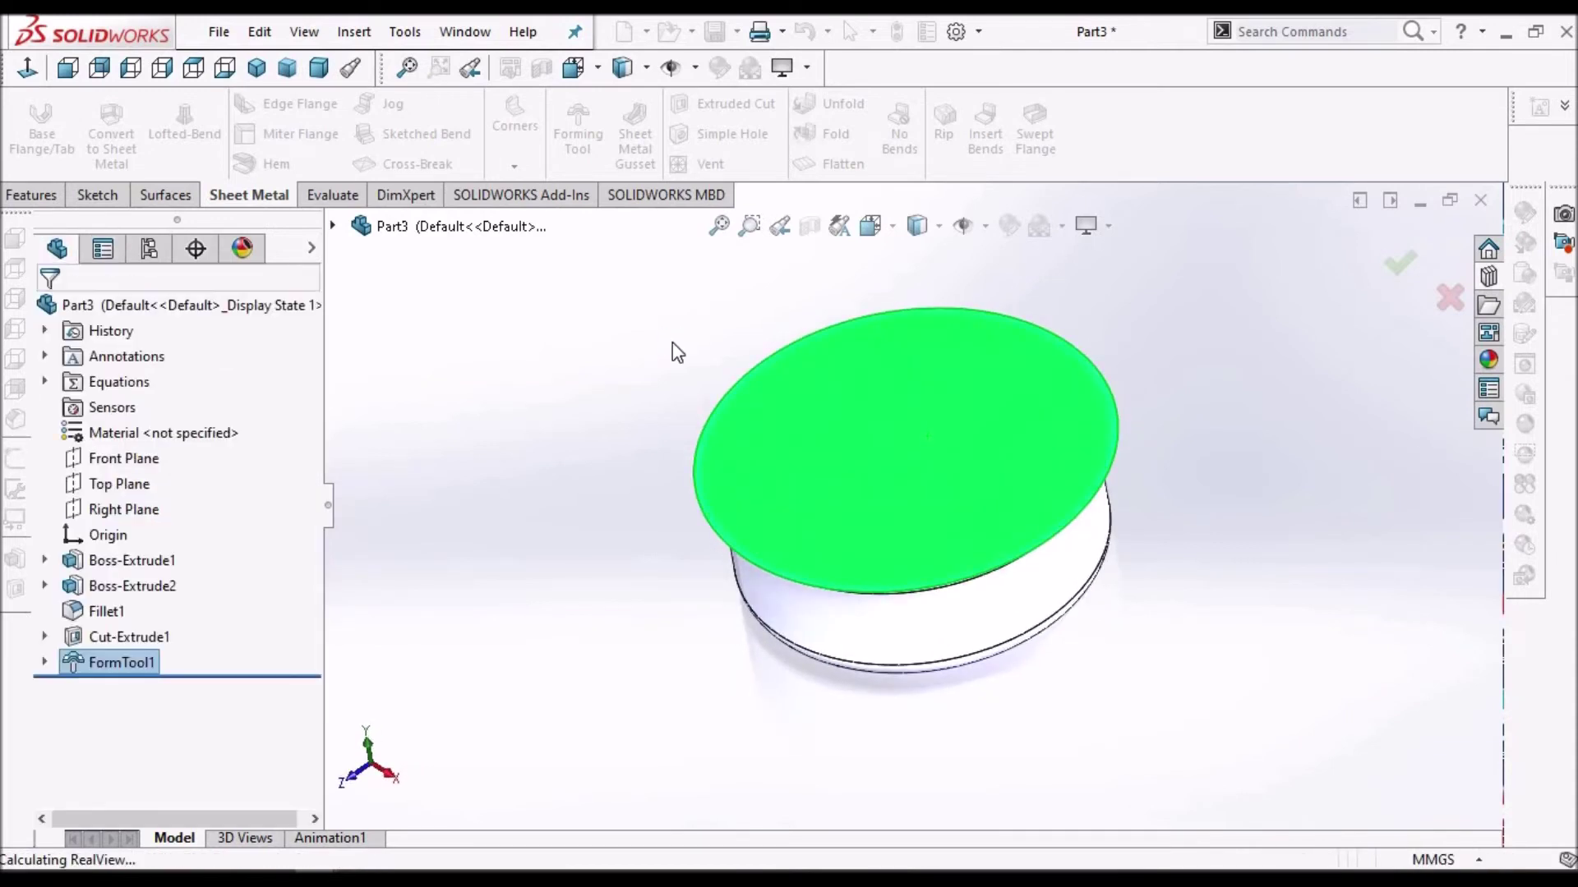
{"action": "middle_click_drag", "start_coordinate": [975, 324], "coordinate": [851, 493]}
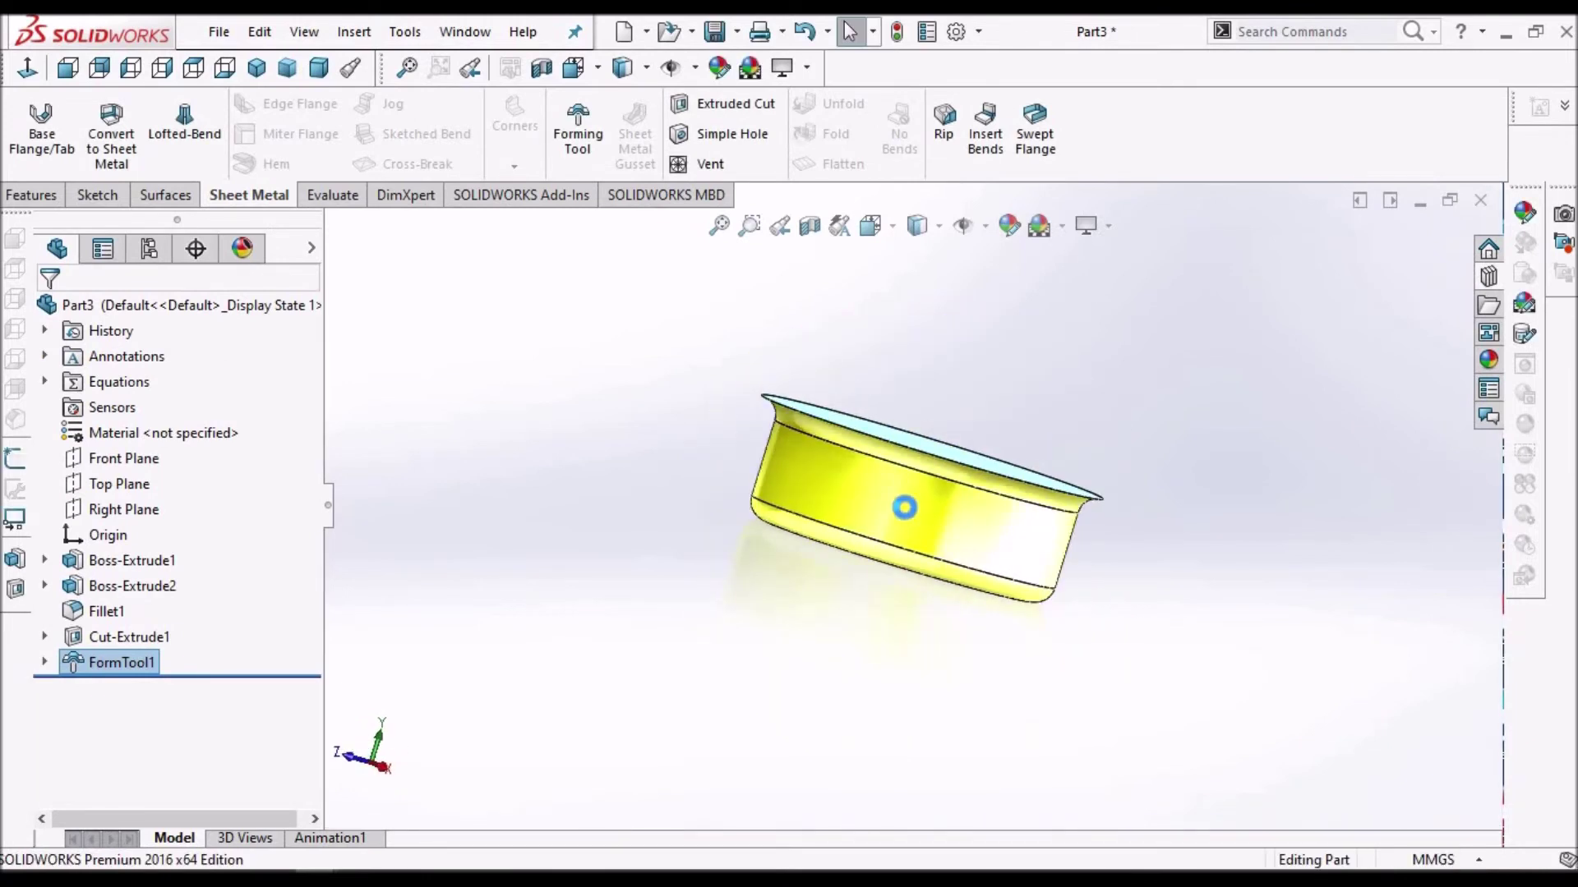
{"action": "middle_click_drag", "start_coordinate": [1056, 374], "coordinate": [972, 429]}
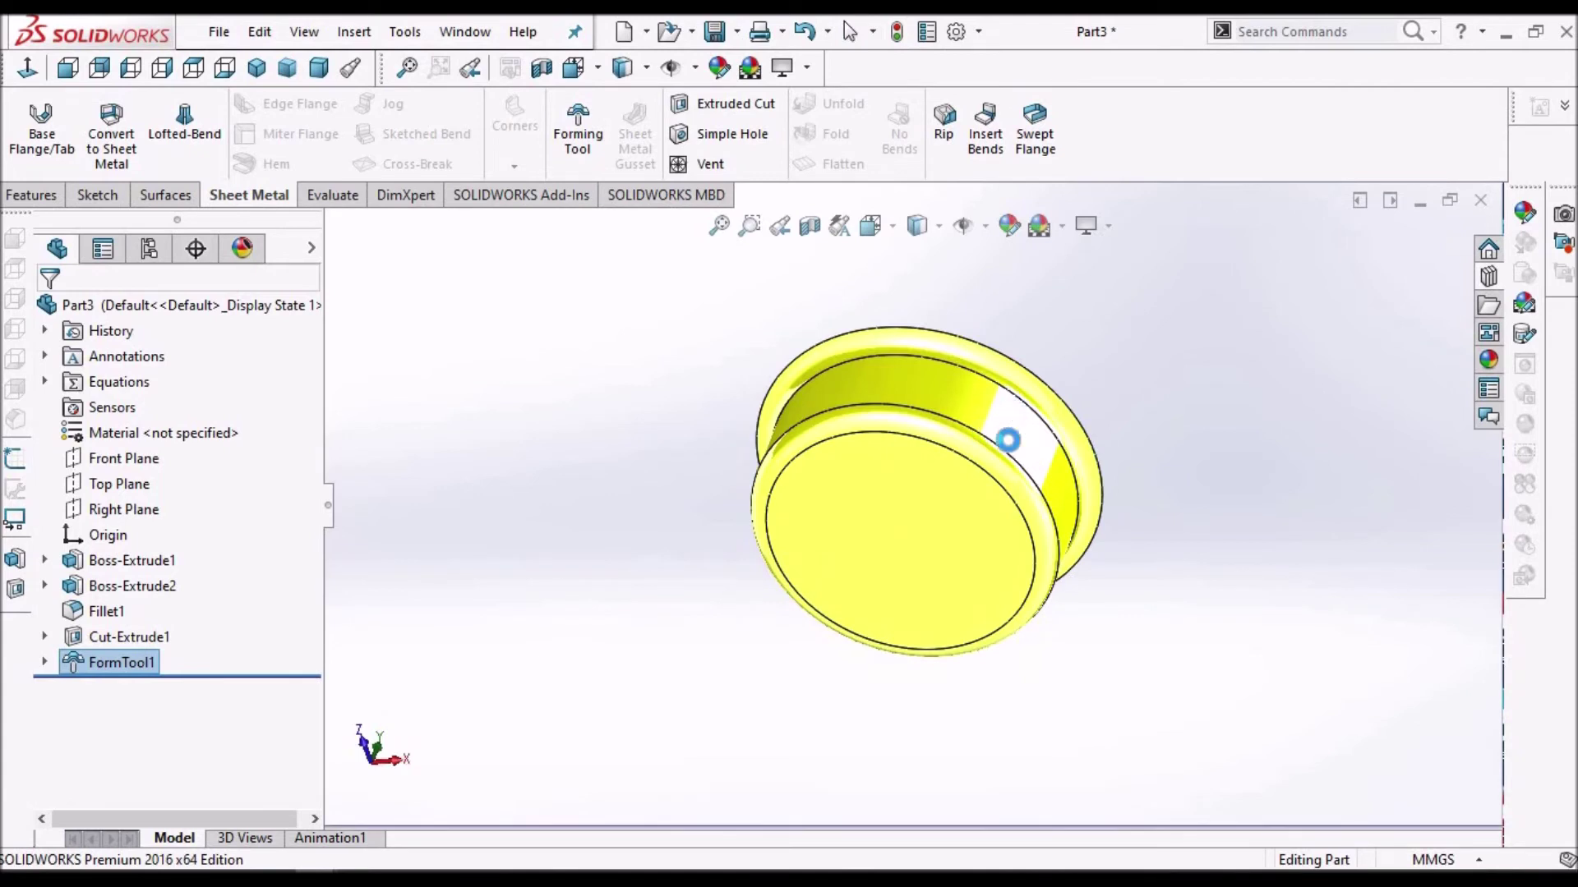
{"action": "middle_click_drag", "start_coordinate": [905, 575], "coordinate": [899, 526]}
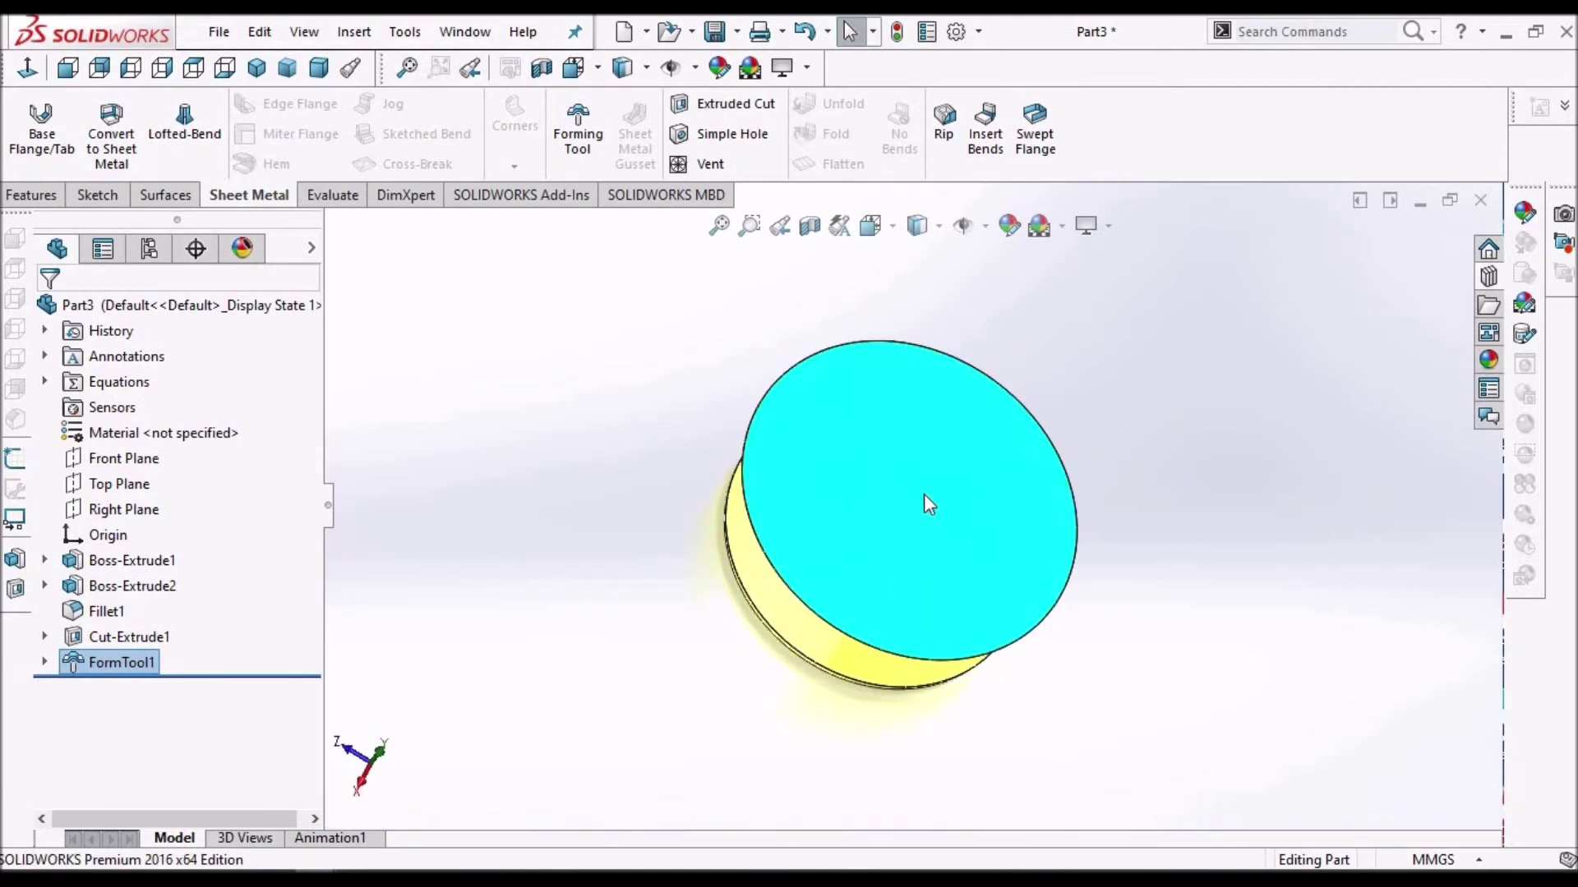
{"action": "middle_click_drag", "start_coordinate": [940, 504], "coordinate": [940, 400]}
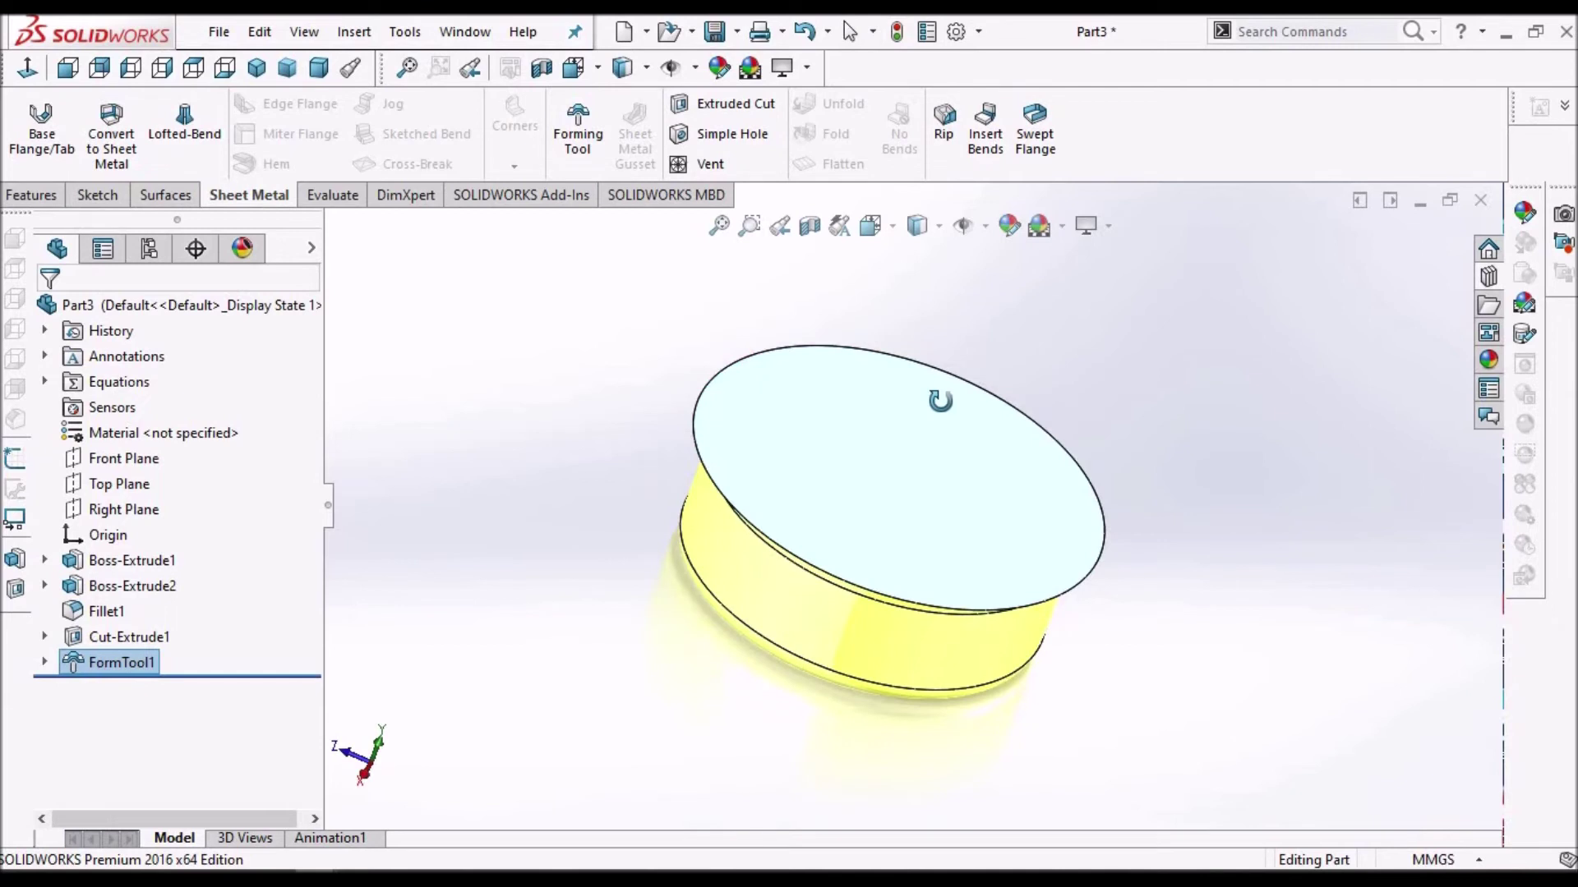
Step: Start Save As for the part with file type Form Tool (*.sldftp)
{"action": "left_click", "coordinate": [220, 33]}
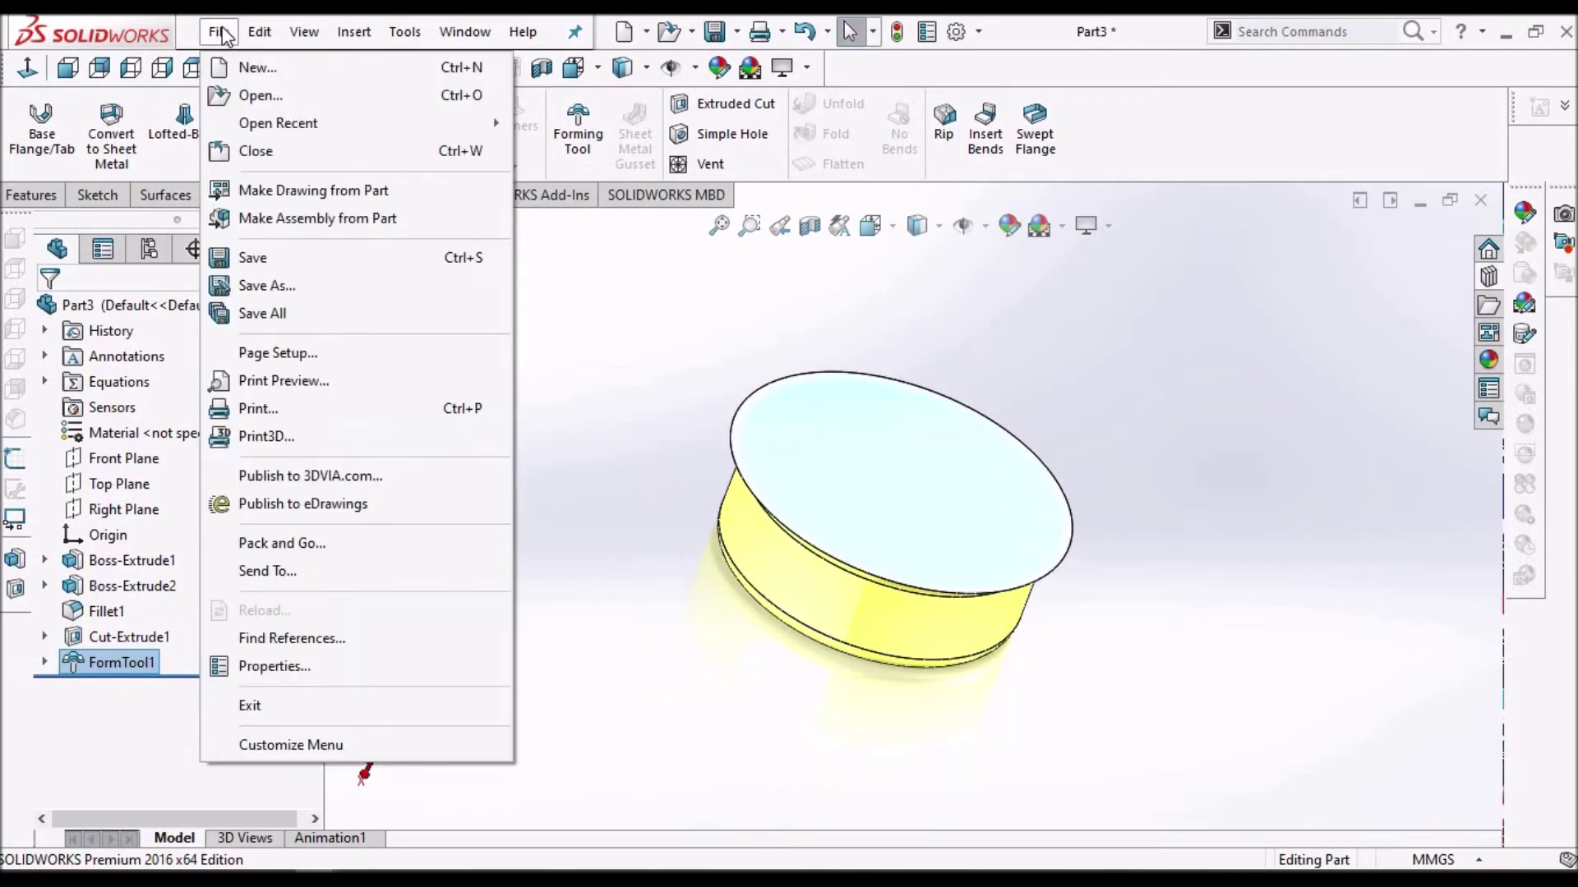
{"action": "left_click", "coordinate": [284, 287]}
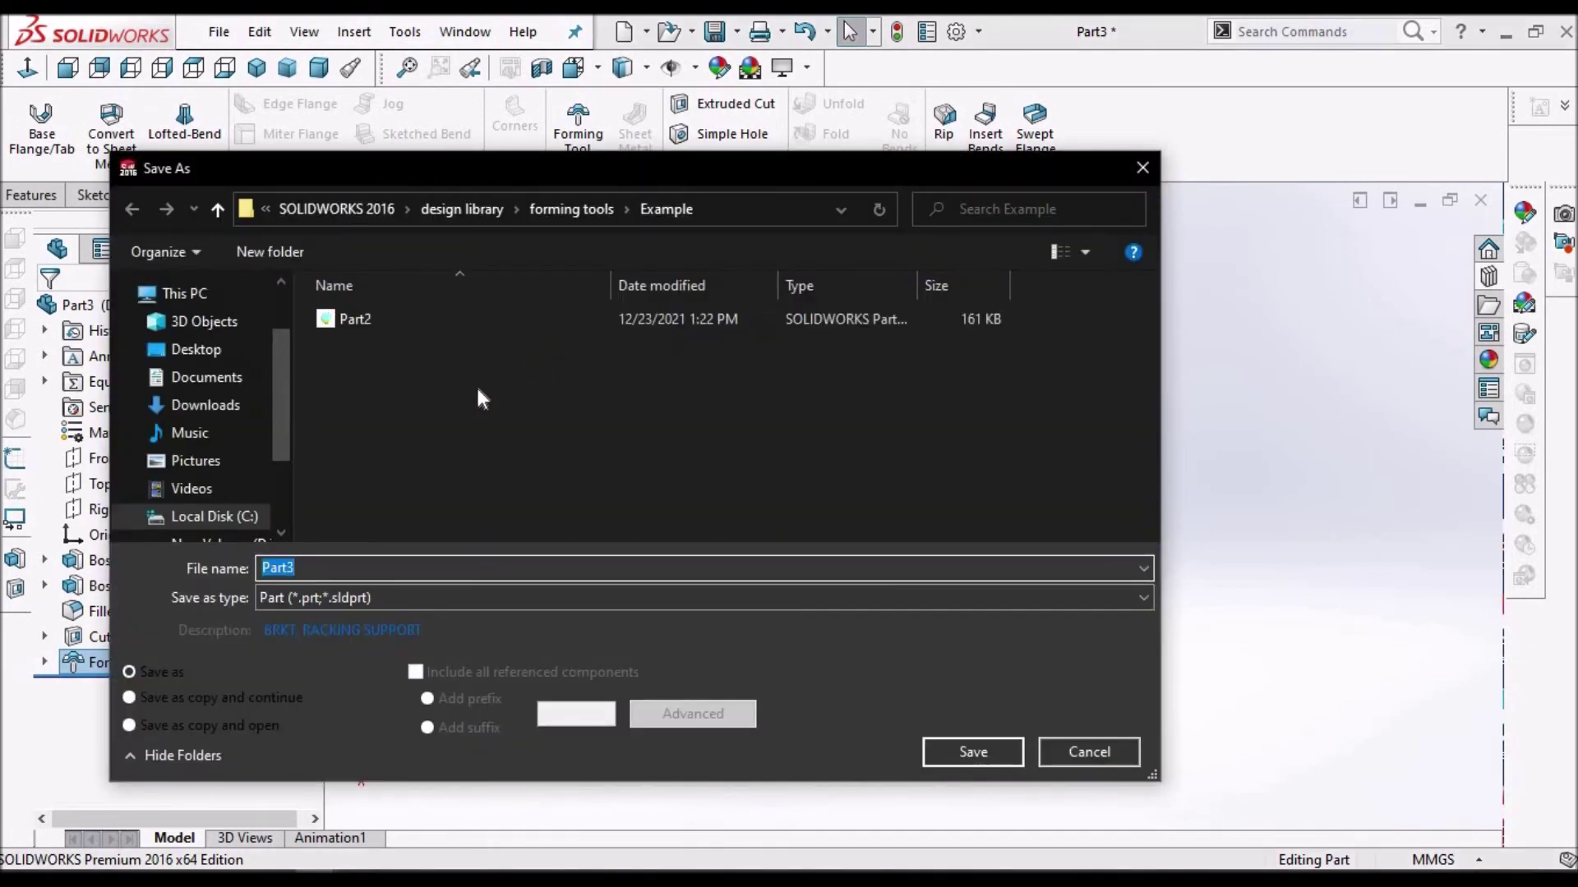
{"action": "left_click", "coordinate": [1144, 598]}
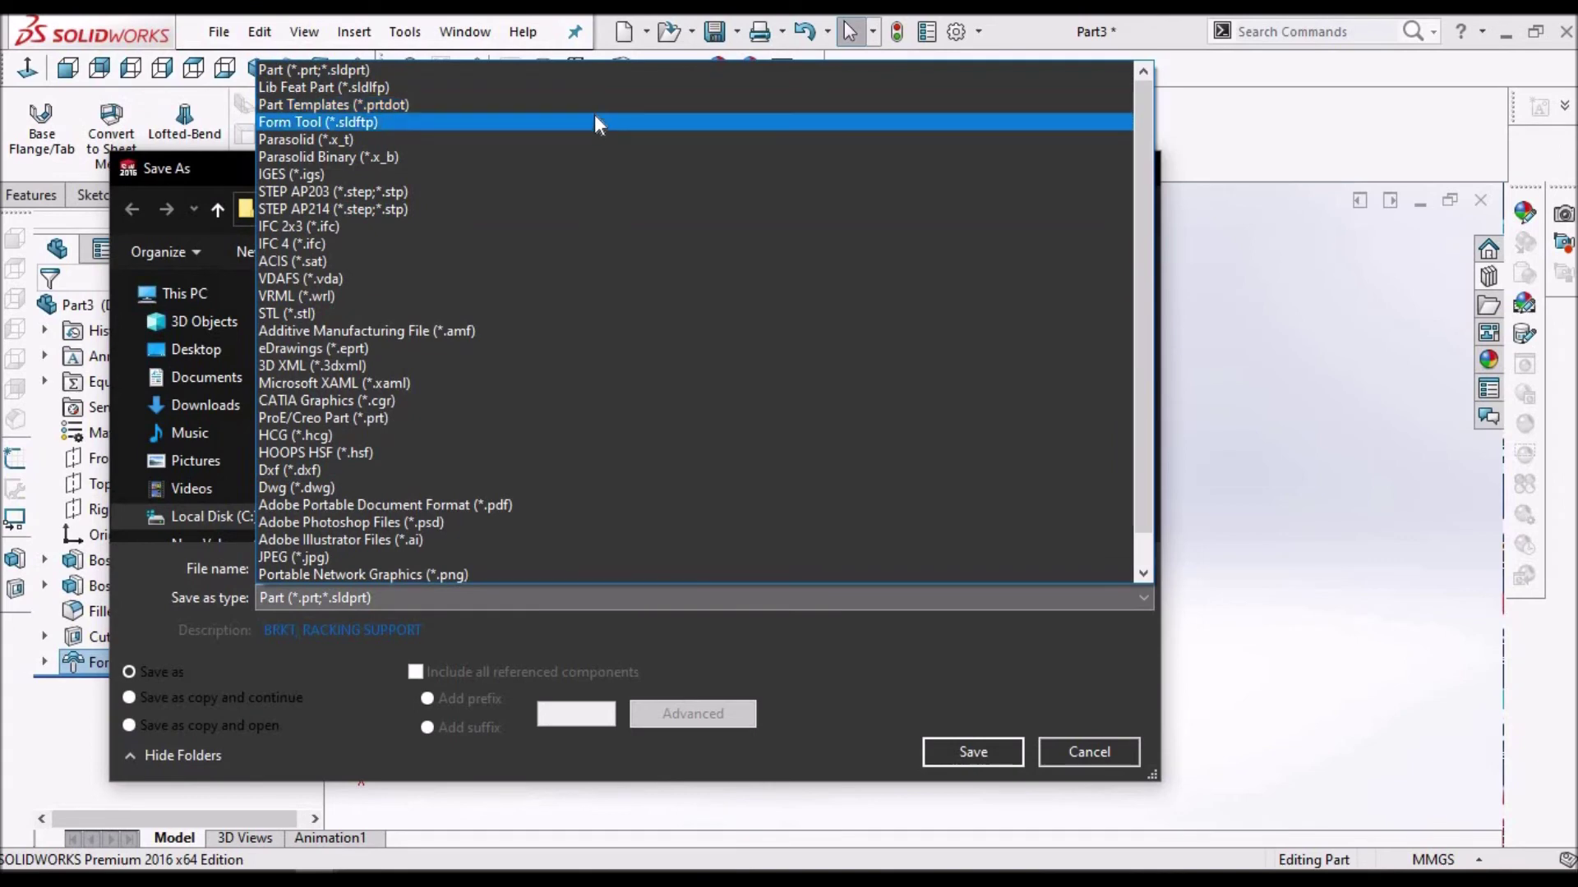
{"action": "left_click", "coordinate": [594, 121]}
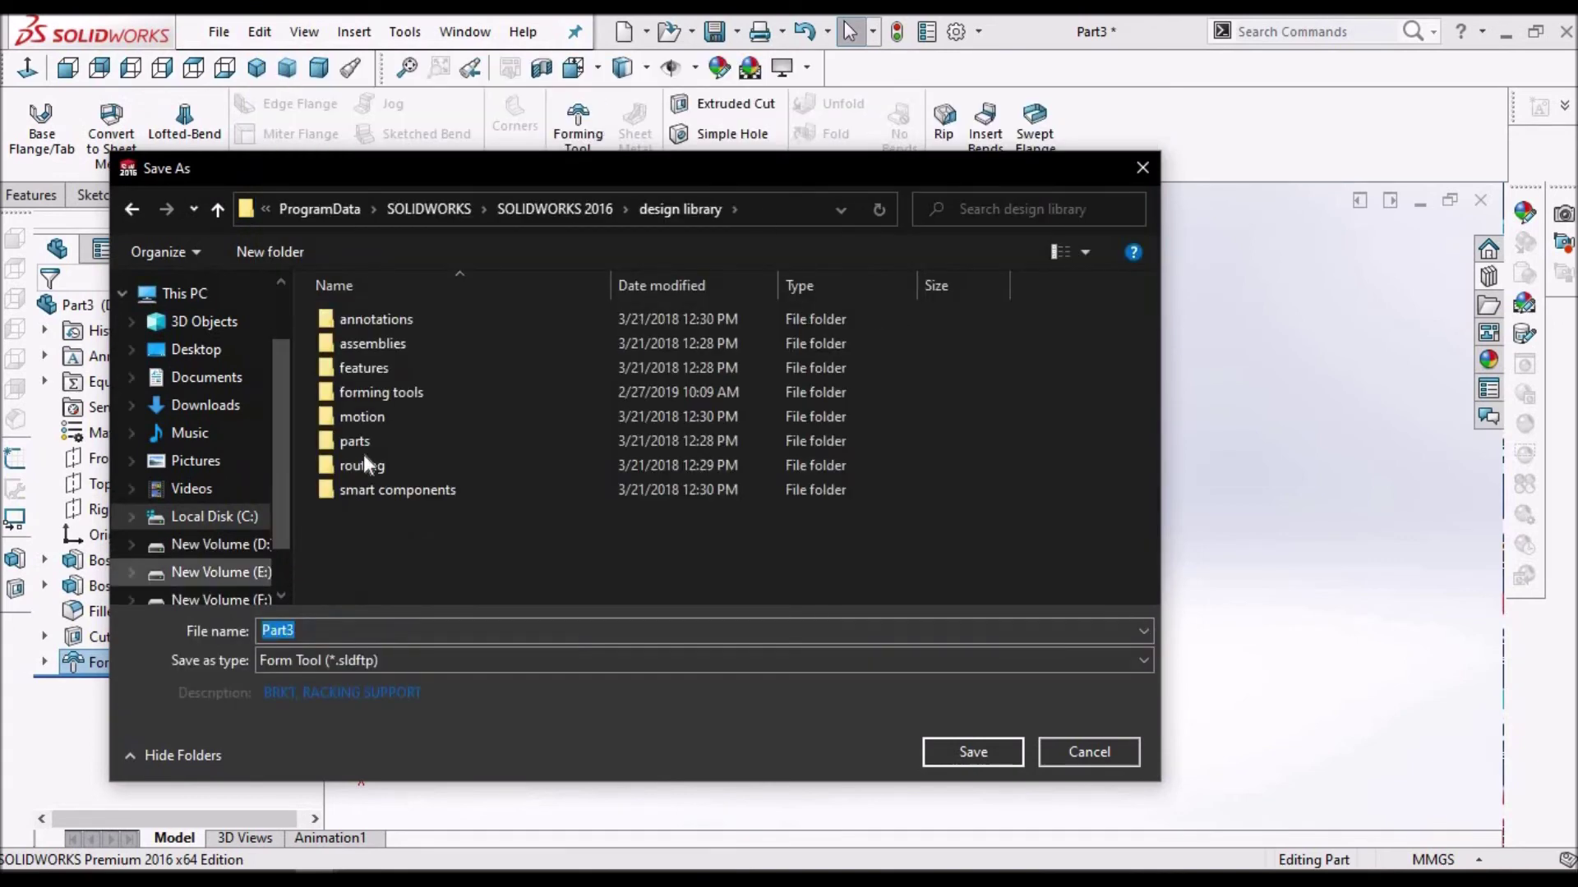
Step: Copy the forming tools\Example folder path from File Explorer's address bar
{"action": "mouse_move", "coordinate": [423, 766]}
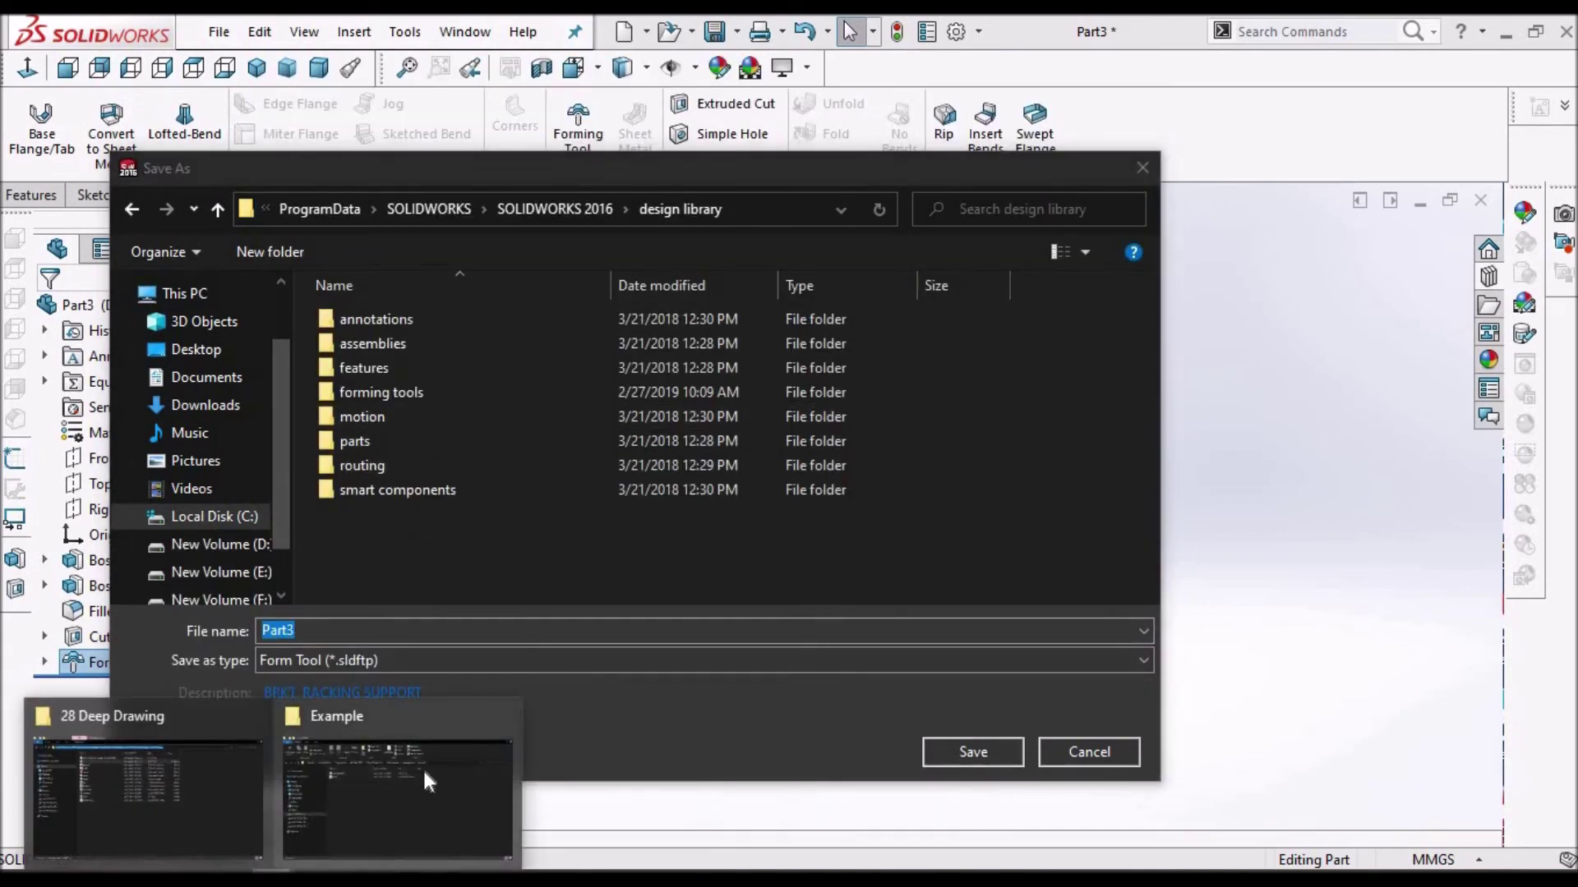
{"action": "left_click", "coordinate": [401, 802]}
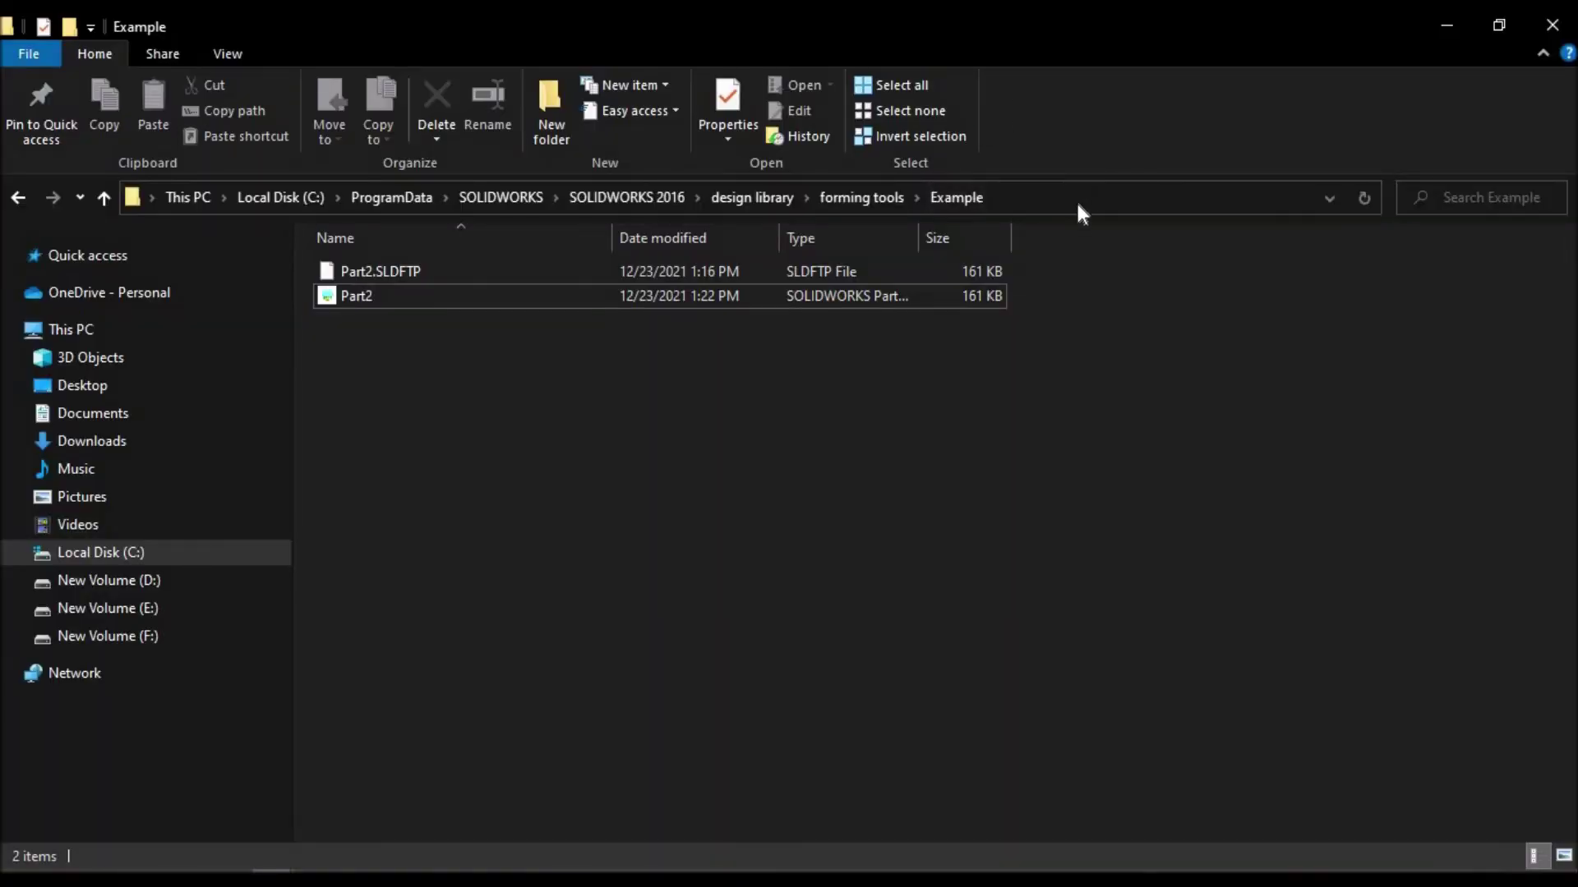
{"action": "left_click", "coordinate": [1078, 209]}
{"action": "key", "text": "ctrl+c"}
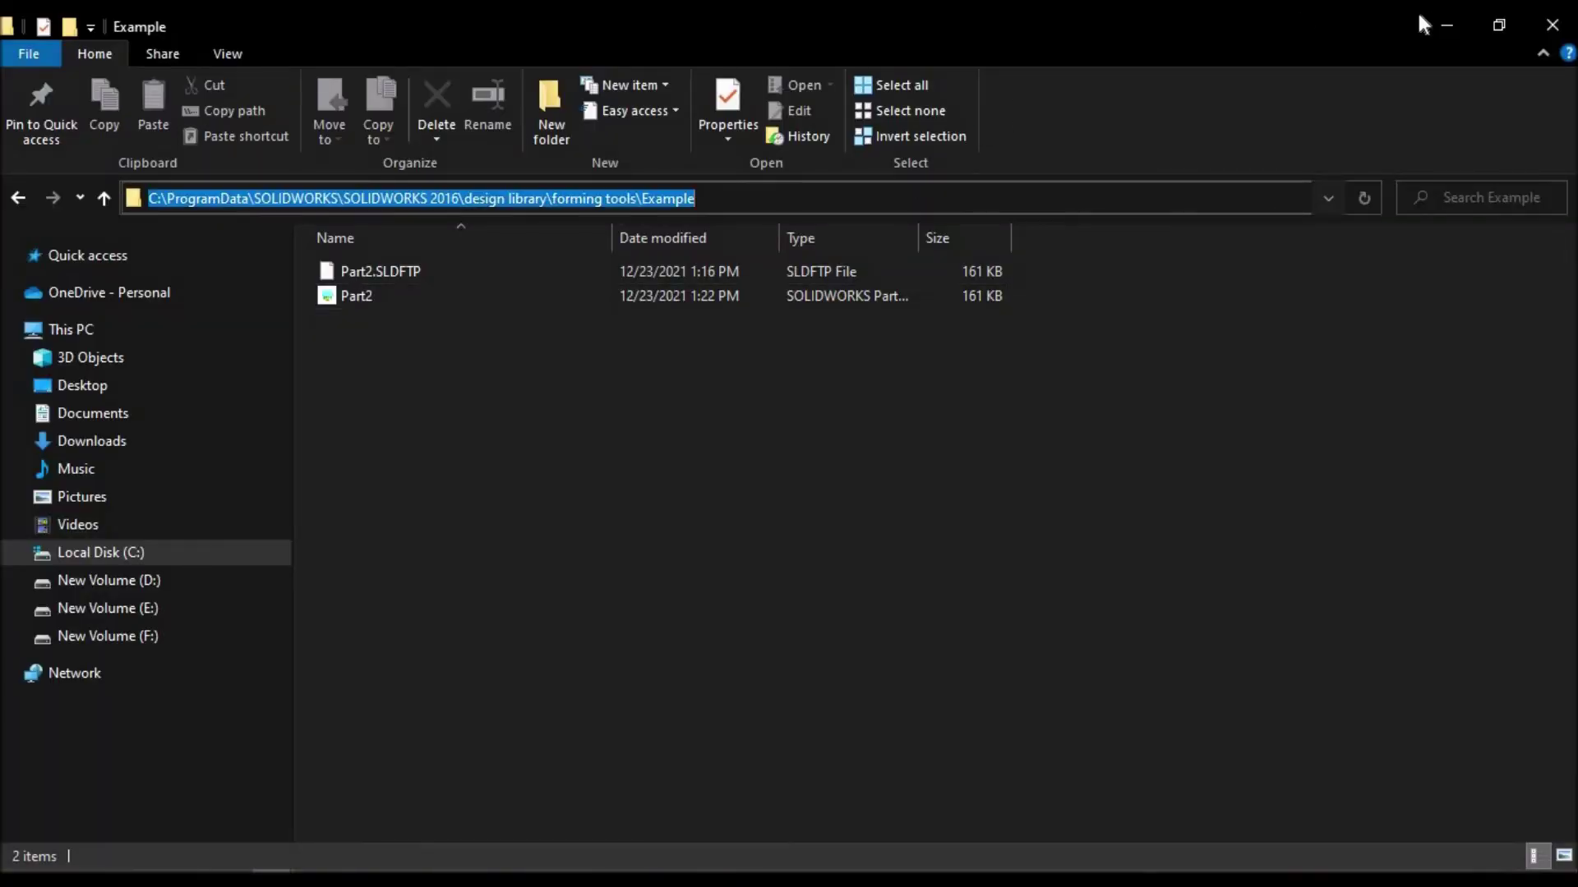
{"action": "left_click", "coordinate": [1447, 25]}
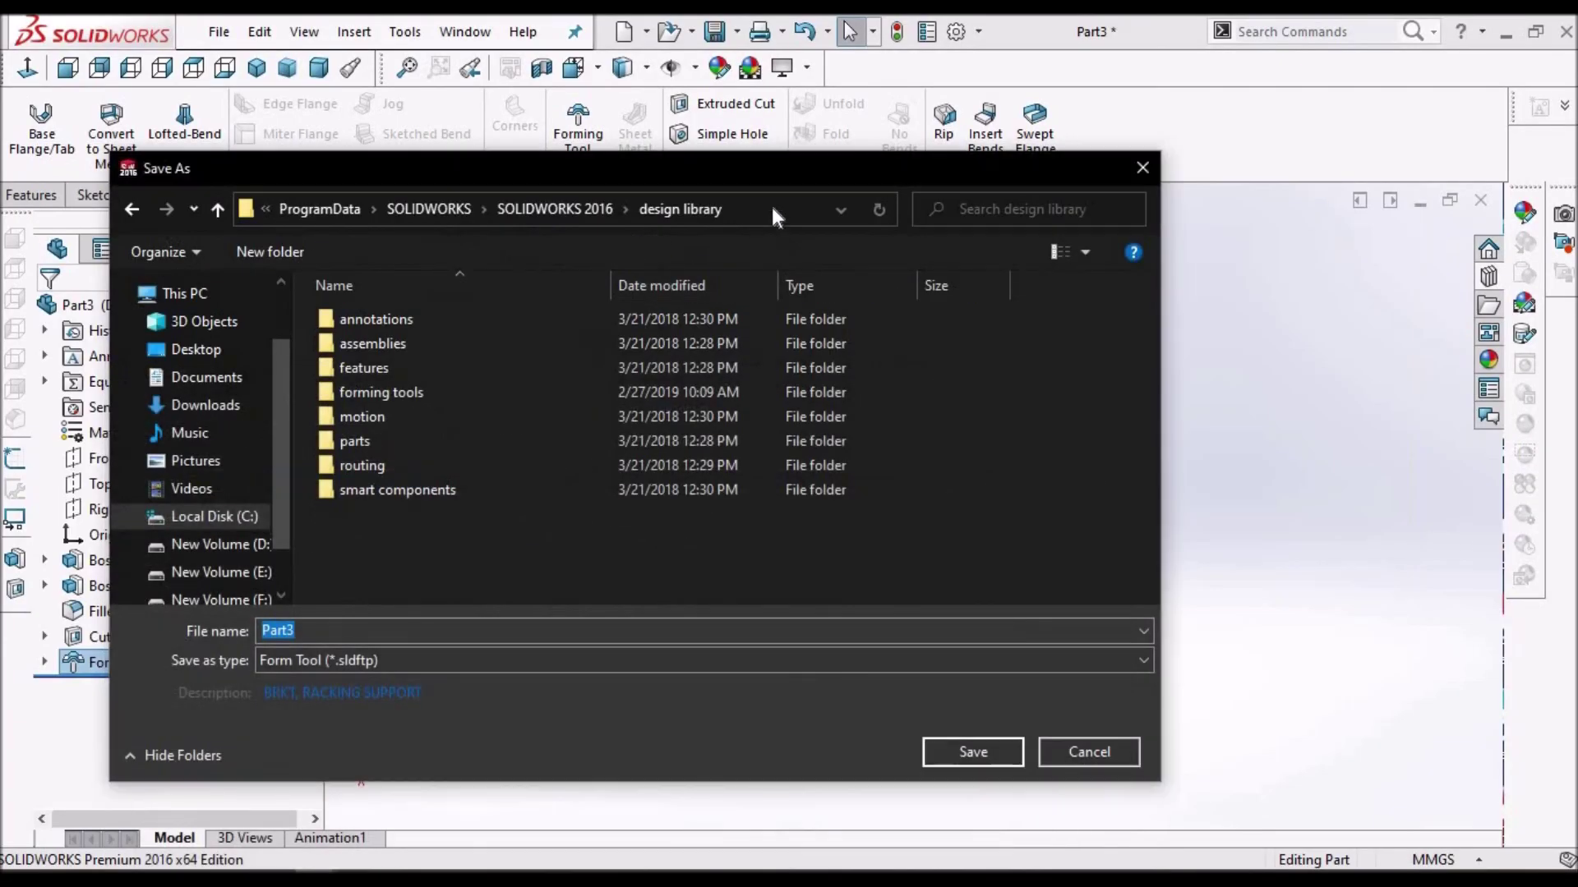
Step: Paste the Example folder path as the save location and save Part3 as a form tool
{"action": "left_click", "coordinate": [774, 209]}
{"action": "key", "text": "ctrl+v"}
{"action": "key", "text": "Return"}
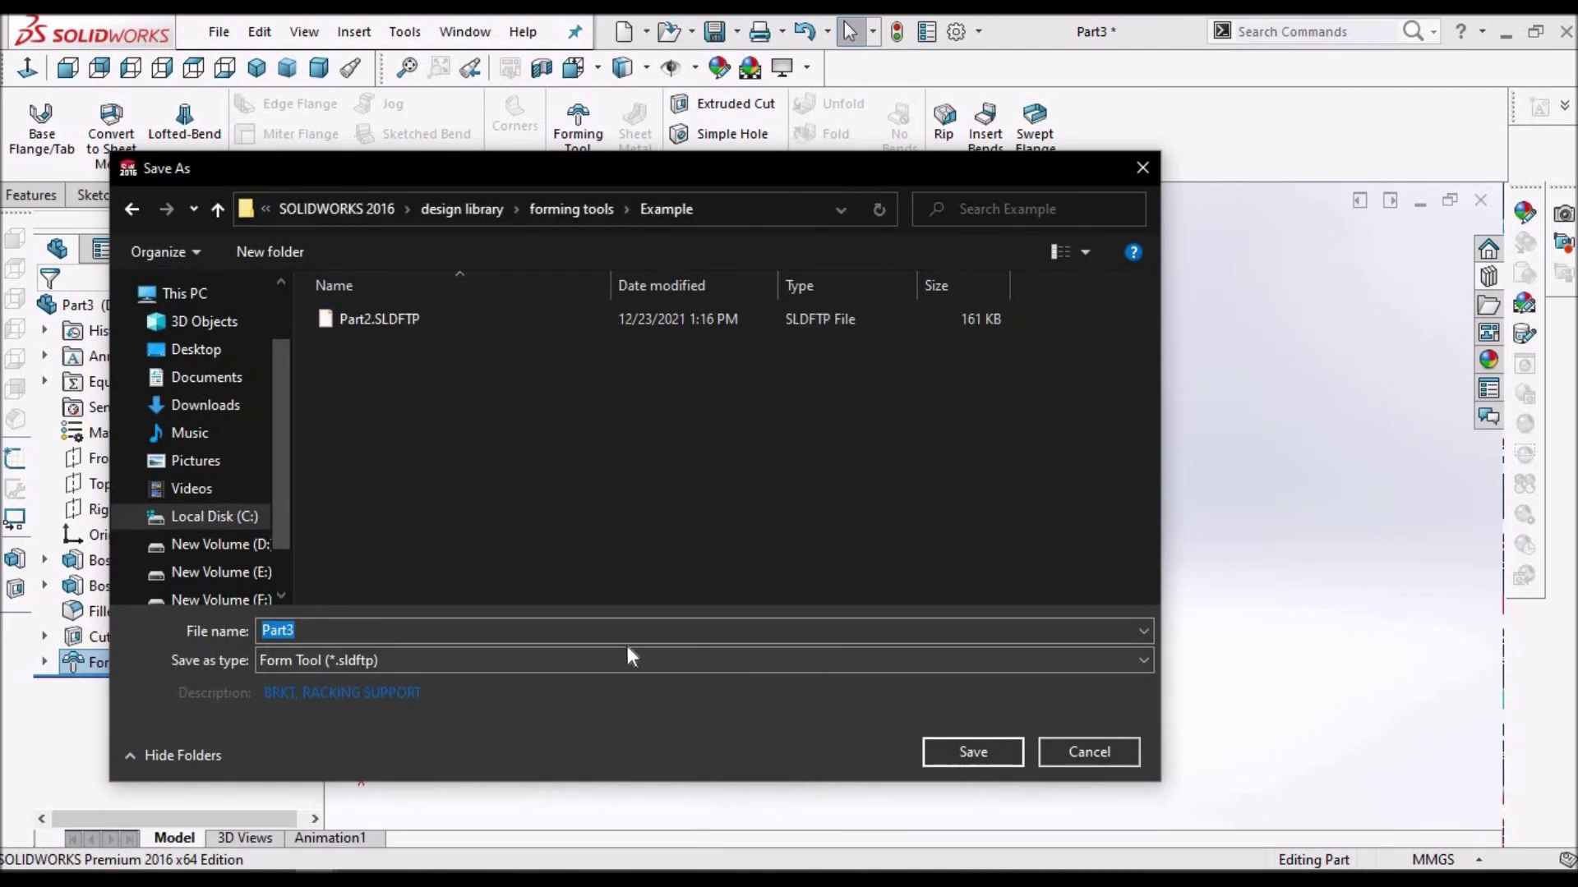
{"action": "left_click", "coordinate": [991, 750]}
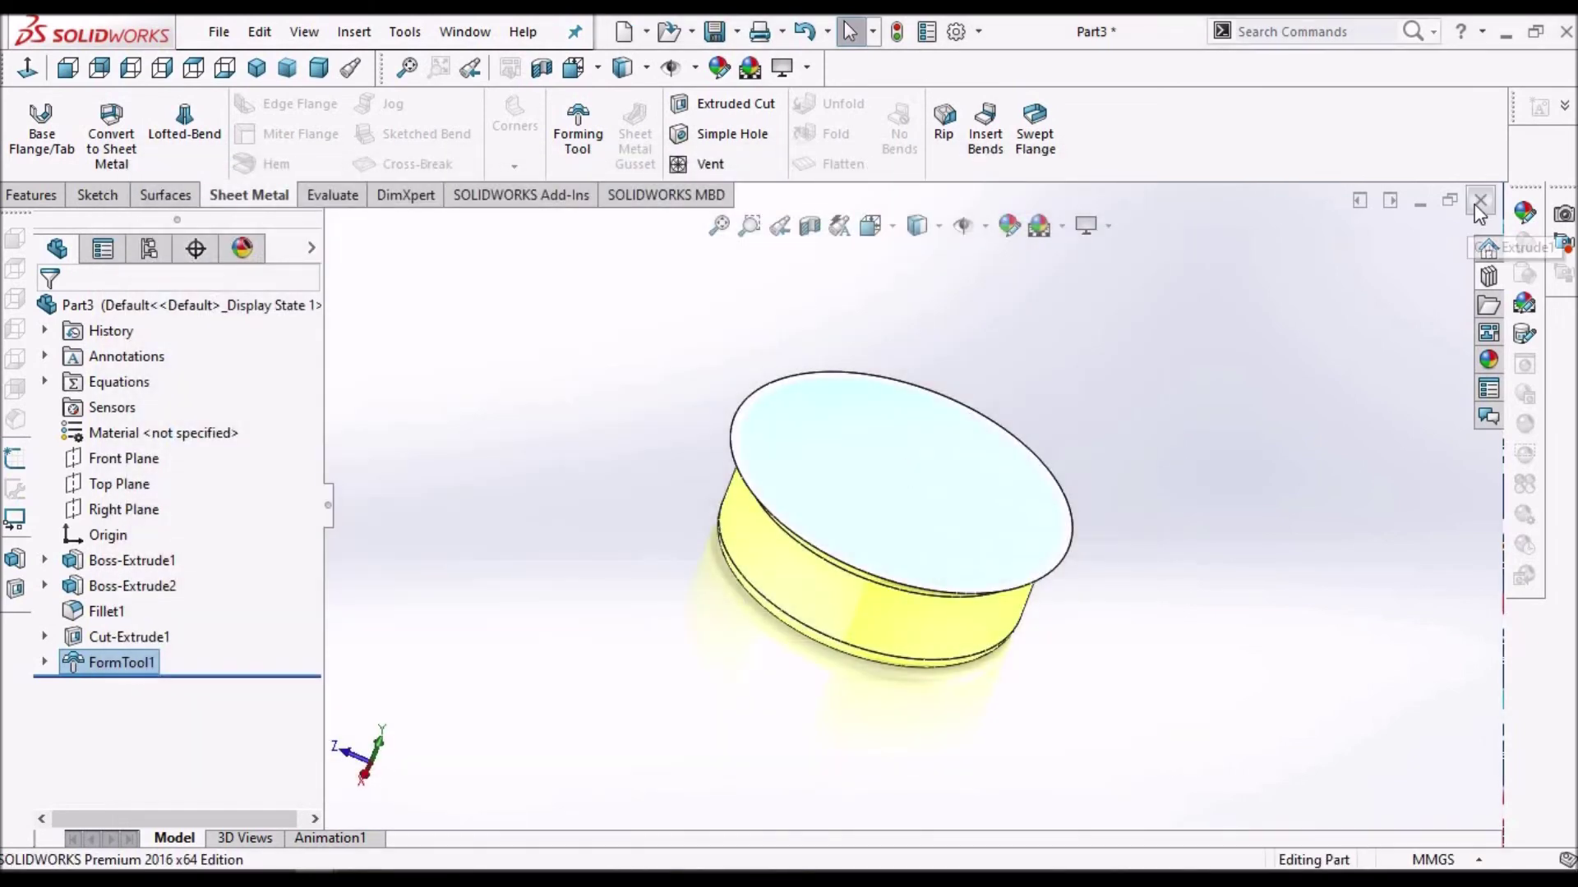
Step: Switch to the CUP document and show the Design Library's forming tools
{"action": "left_click", "coordinate": [465, 33]}
{"action": "left_click", "coordinate": [511, 276]}
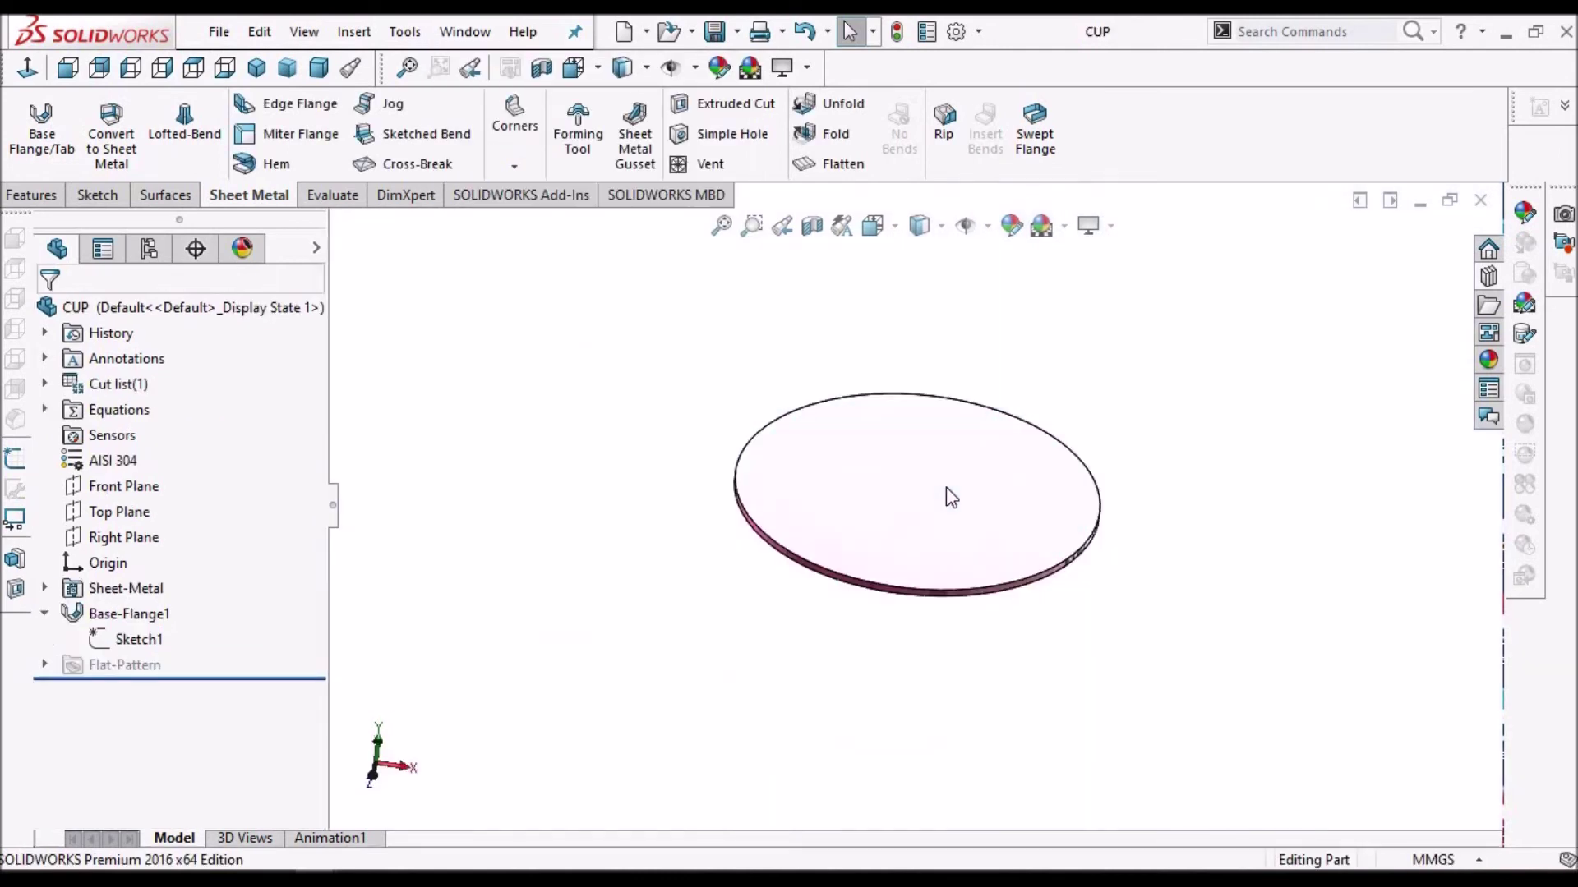
{"action": "scroll", "coordinate": [1002, 526], "scroll_direction": "down", "scroll_amount": 2}
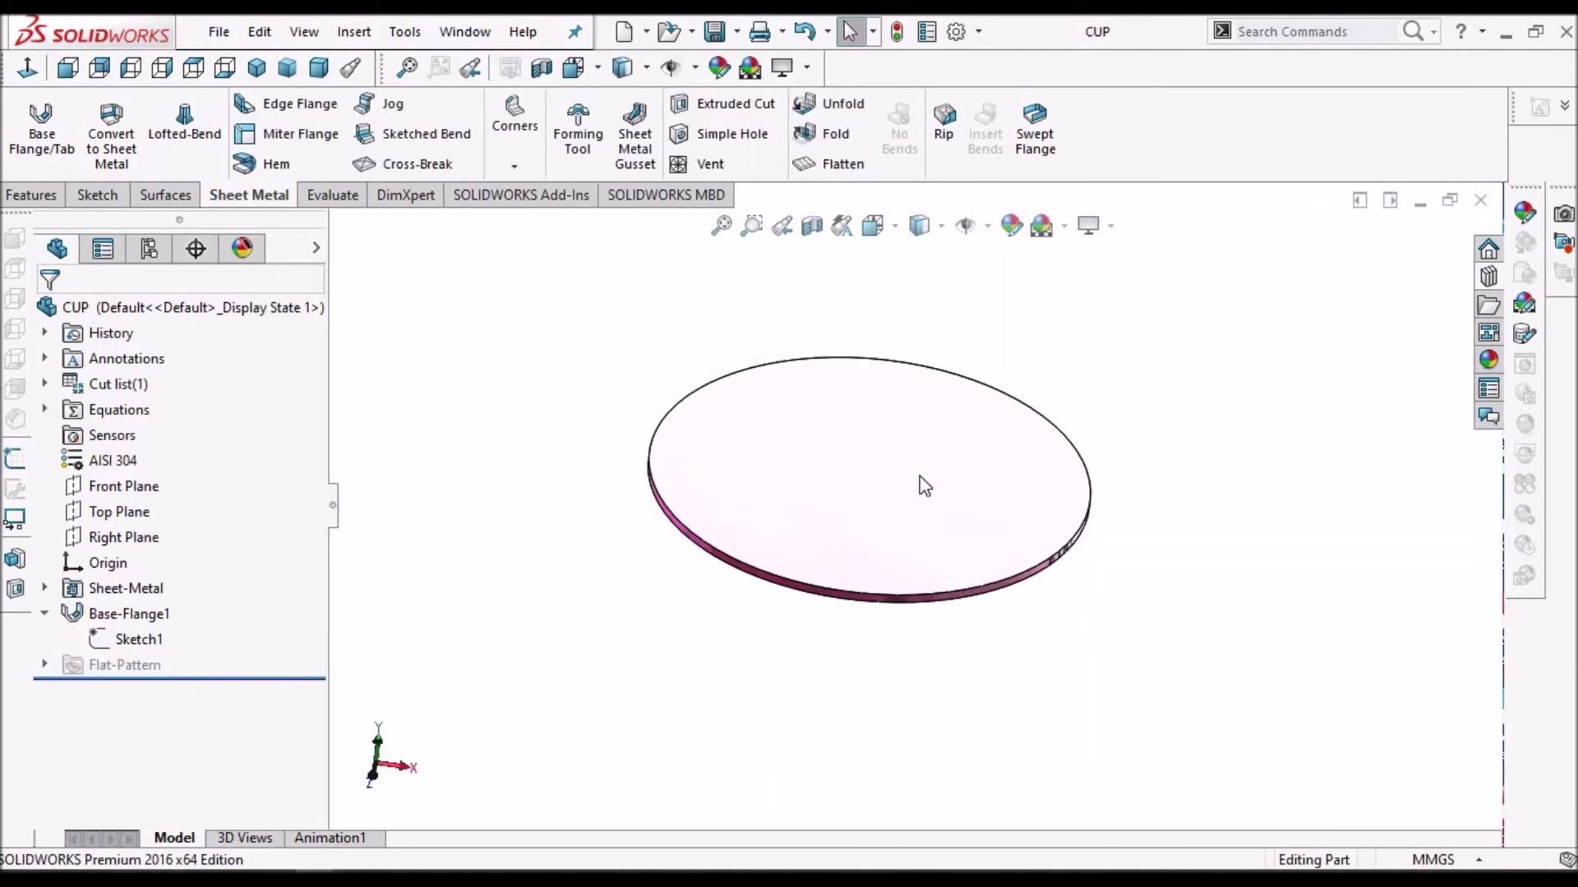
{"action": "left_click", "coordinate": [1486, 279]}
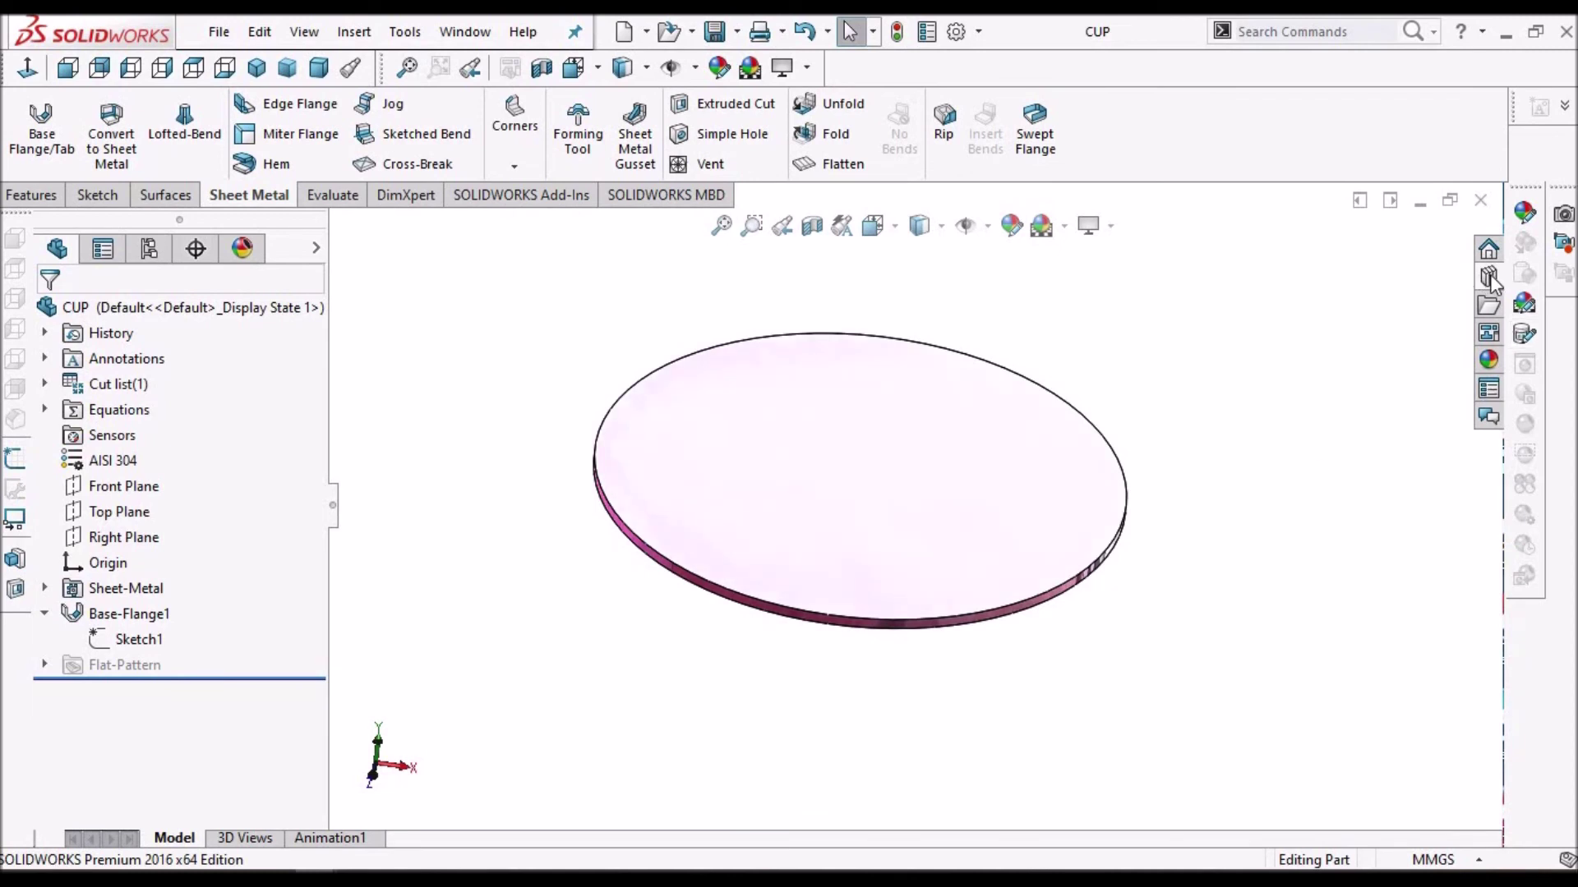
Step: Select the disc's top face and view it Normal To, zoomed in
{"action": "left_click", "coordinate": [737, 407]}
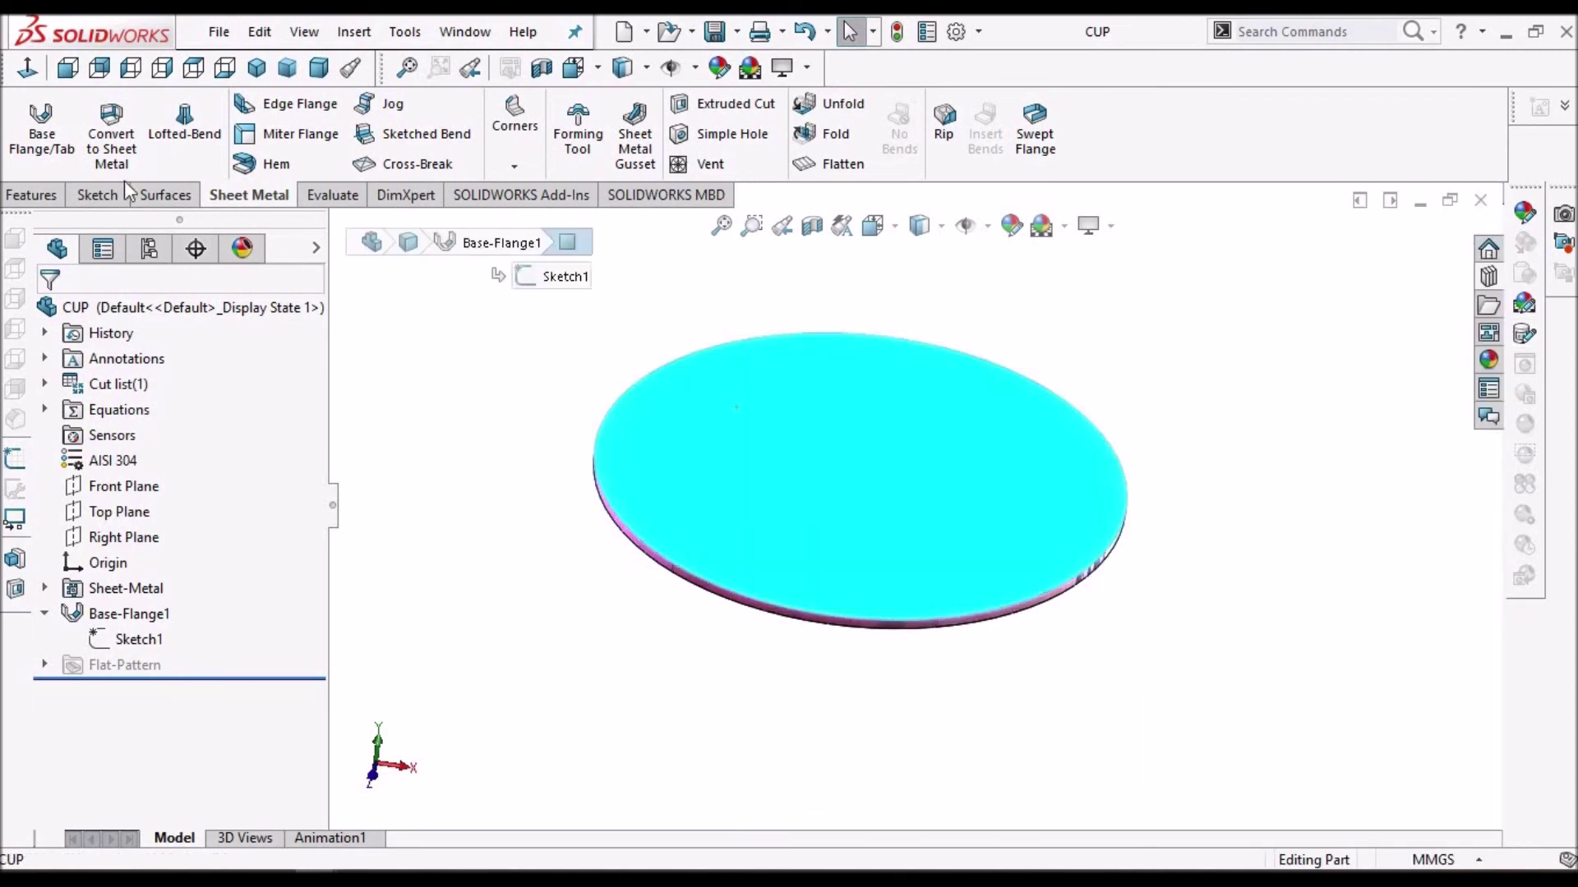
{"action": "left_click", "coordinate": [33, 71]}
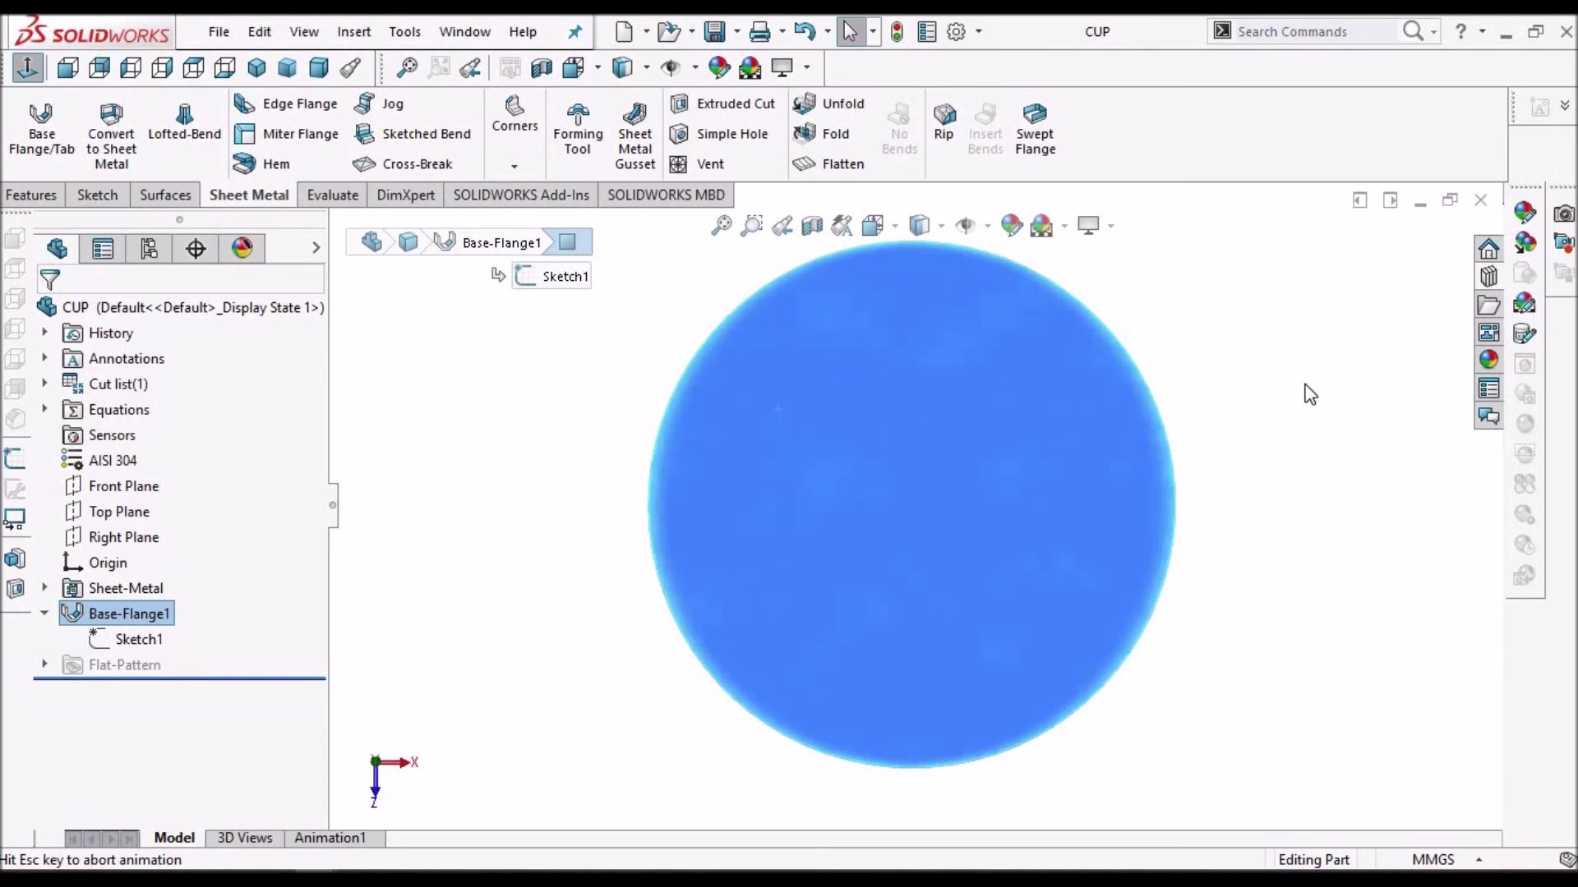
{"action": "scroll", "coordinate": [983, 432], "scroll_direction": "down", "scroll_amount": 1}
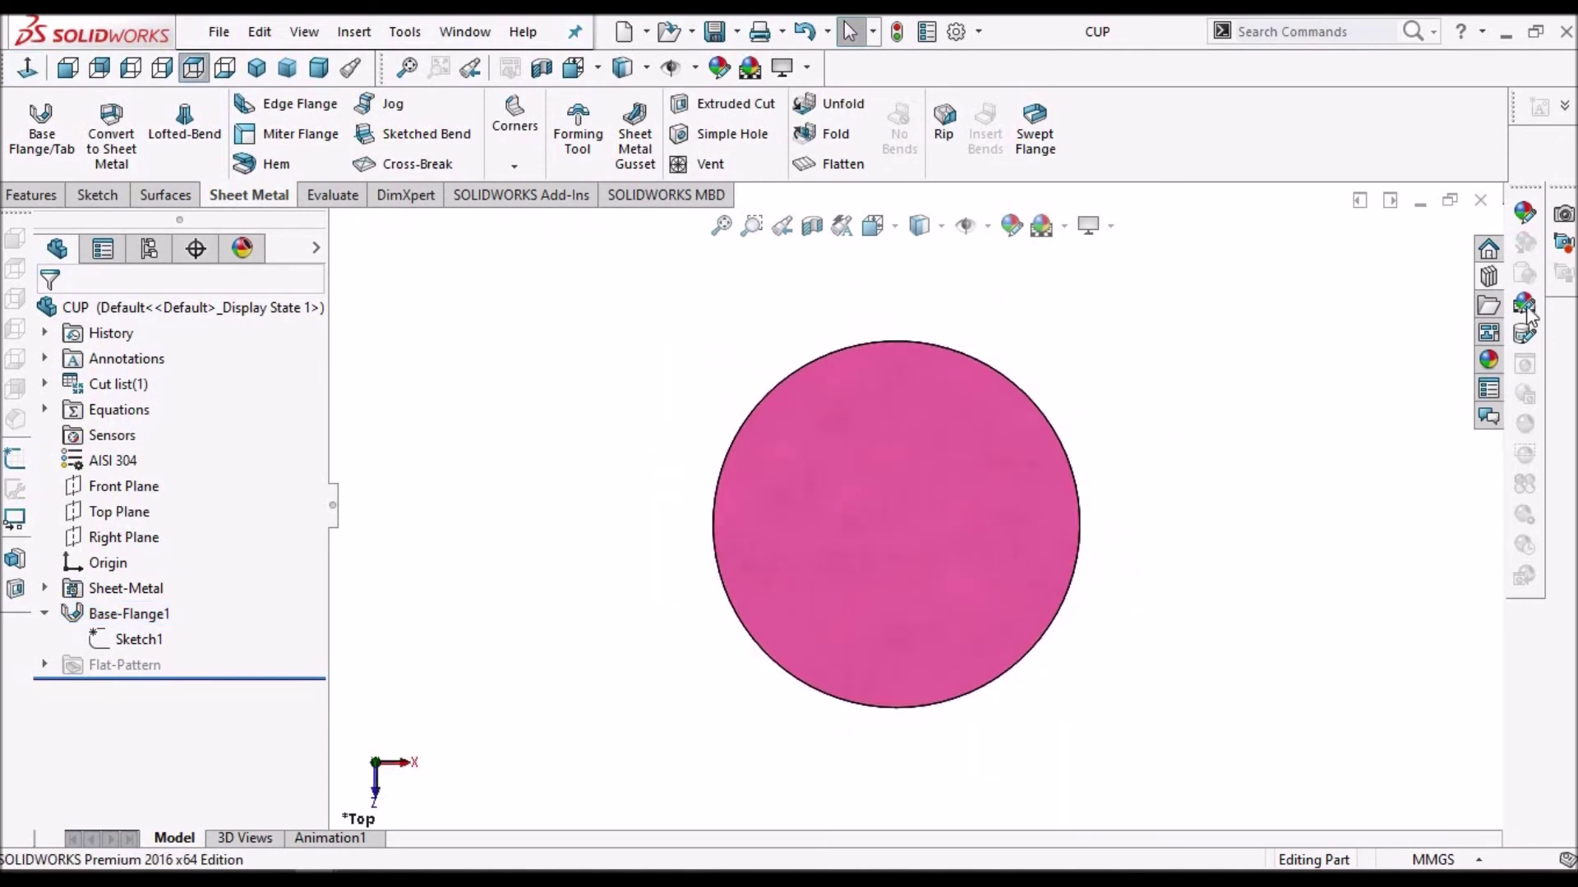
{"action": "left_click", "coordinate": [1490, 279]}
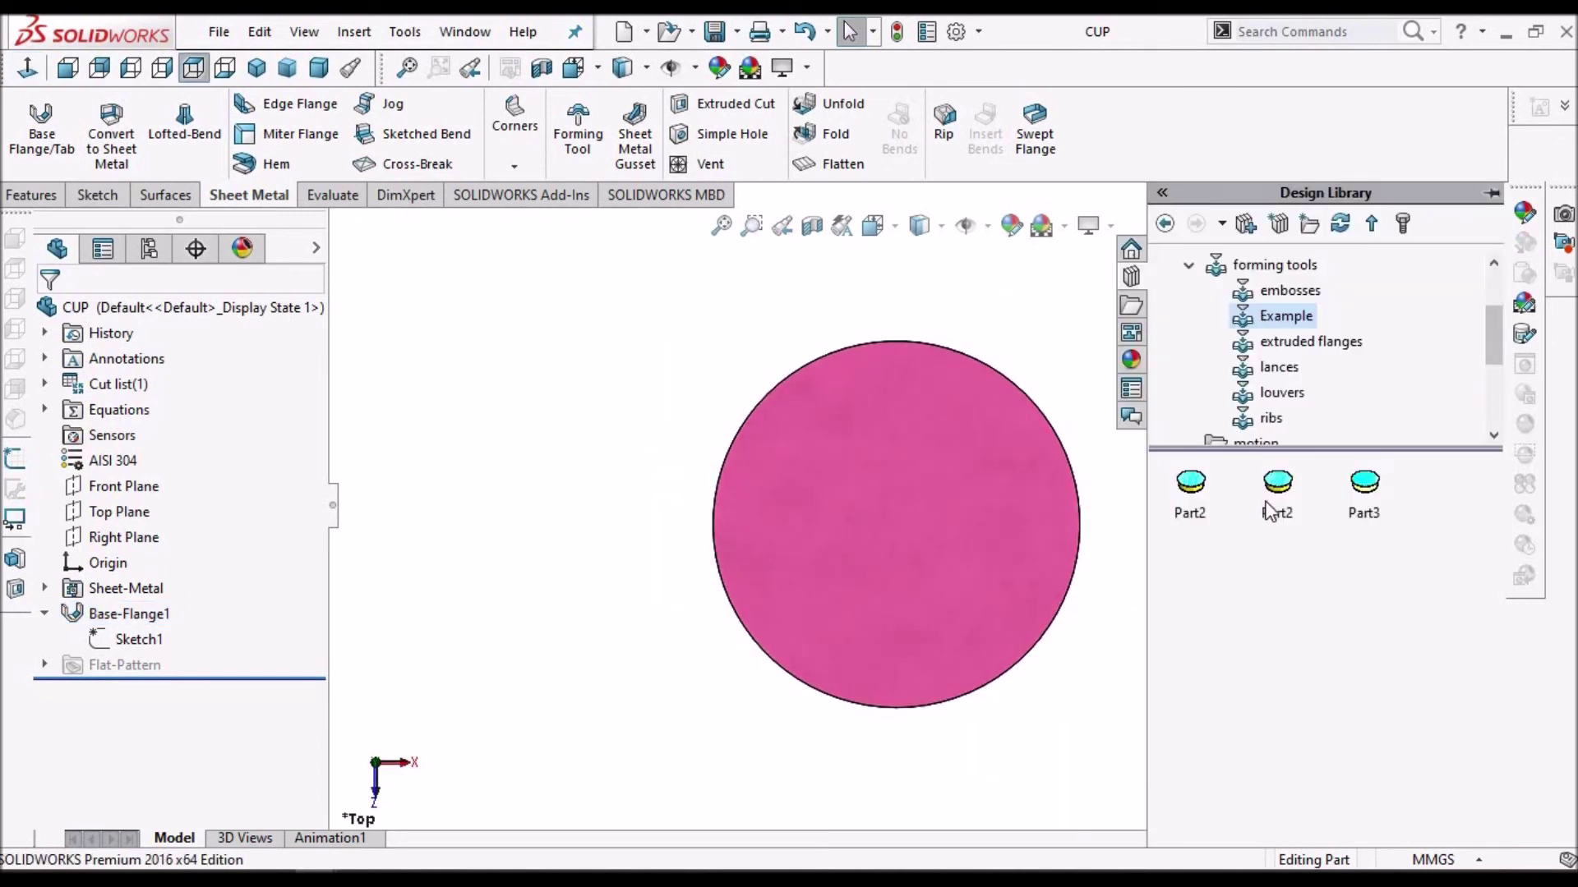
Step: Place the Part3 cup forming tool on the pink disc and view the formed cup tilted
{"action": "left_click_drag", "start_coordinate": [1282, 497], "coordinate": [899, 511]}
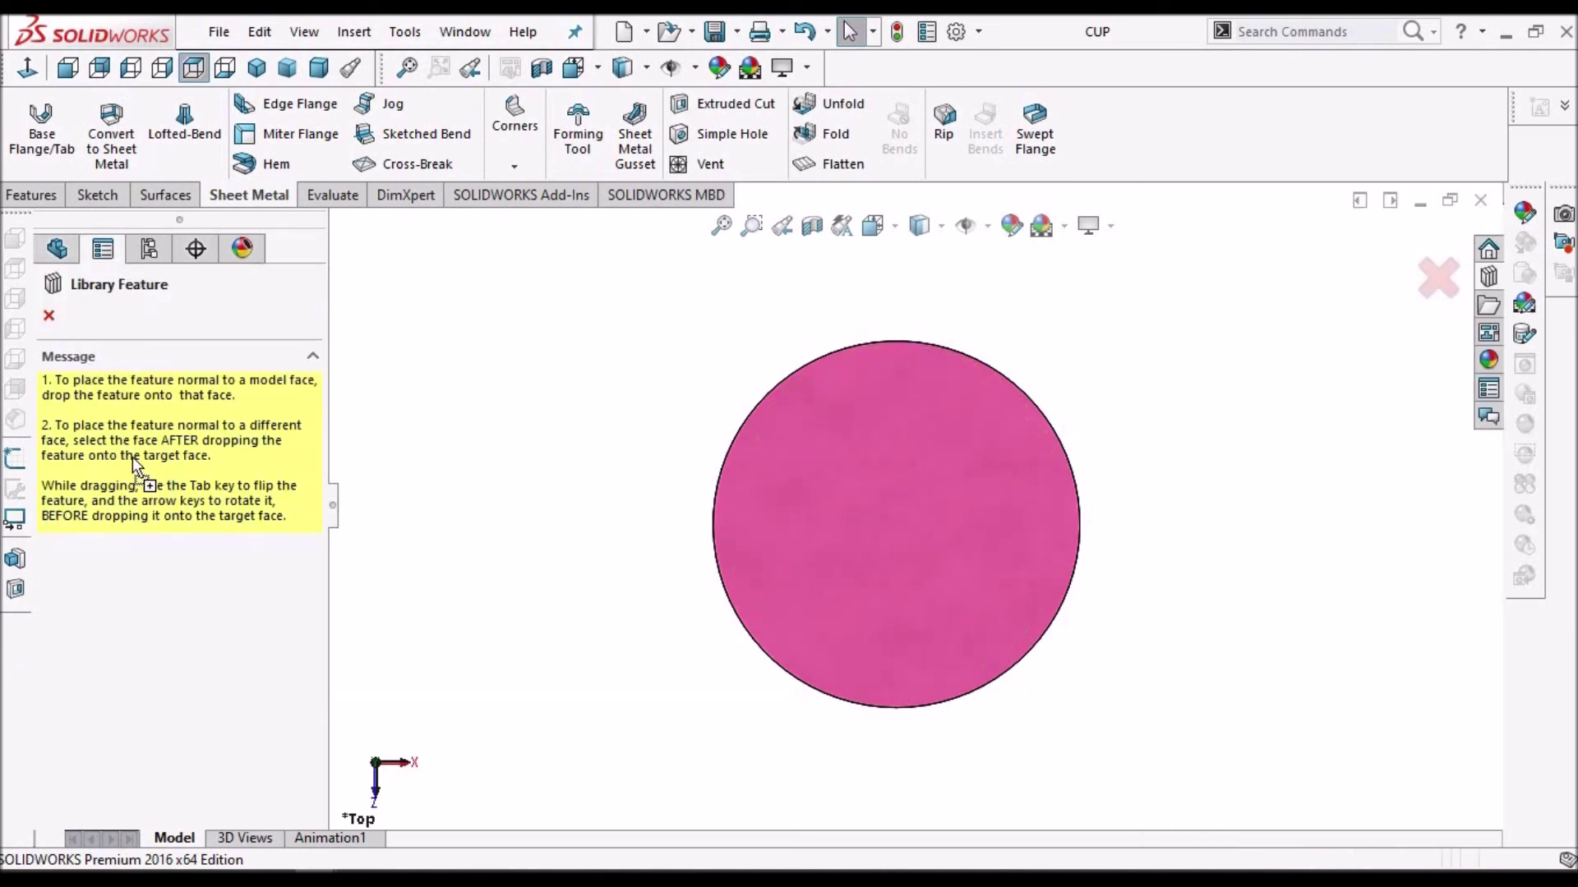
{"action": "left_click", "coordinate": [47, 317]}
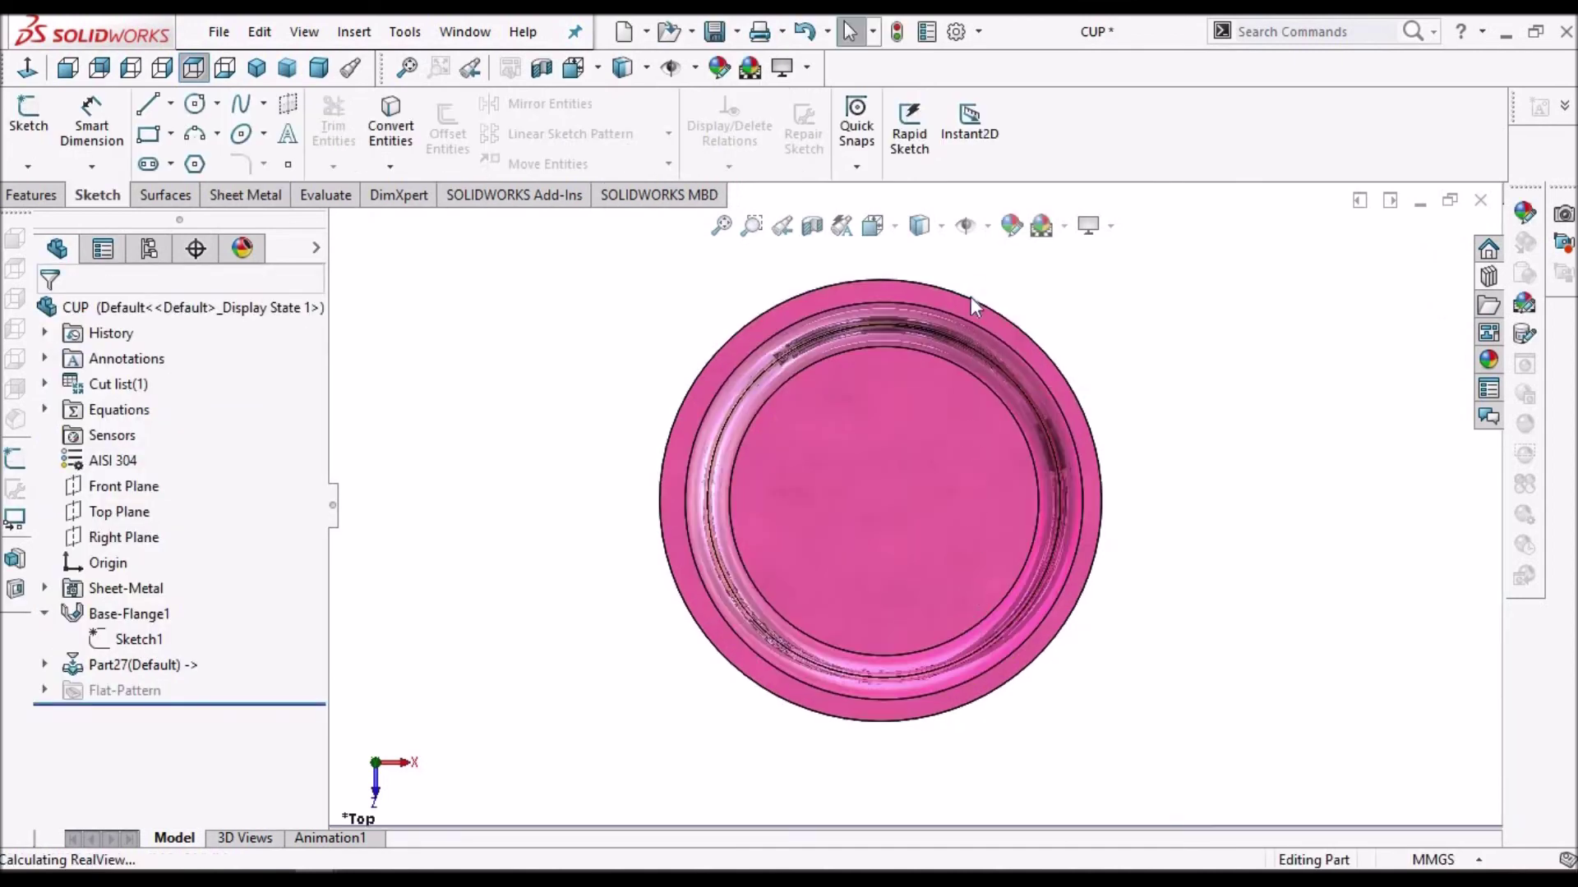
{"action": "middle_click_drag", "start_coordinate": [971, 301], "coordinate": [904, 545]}
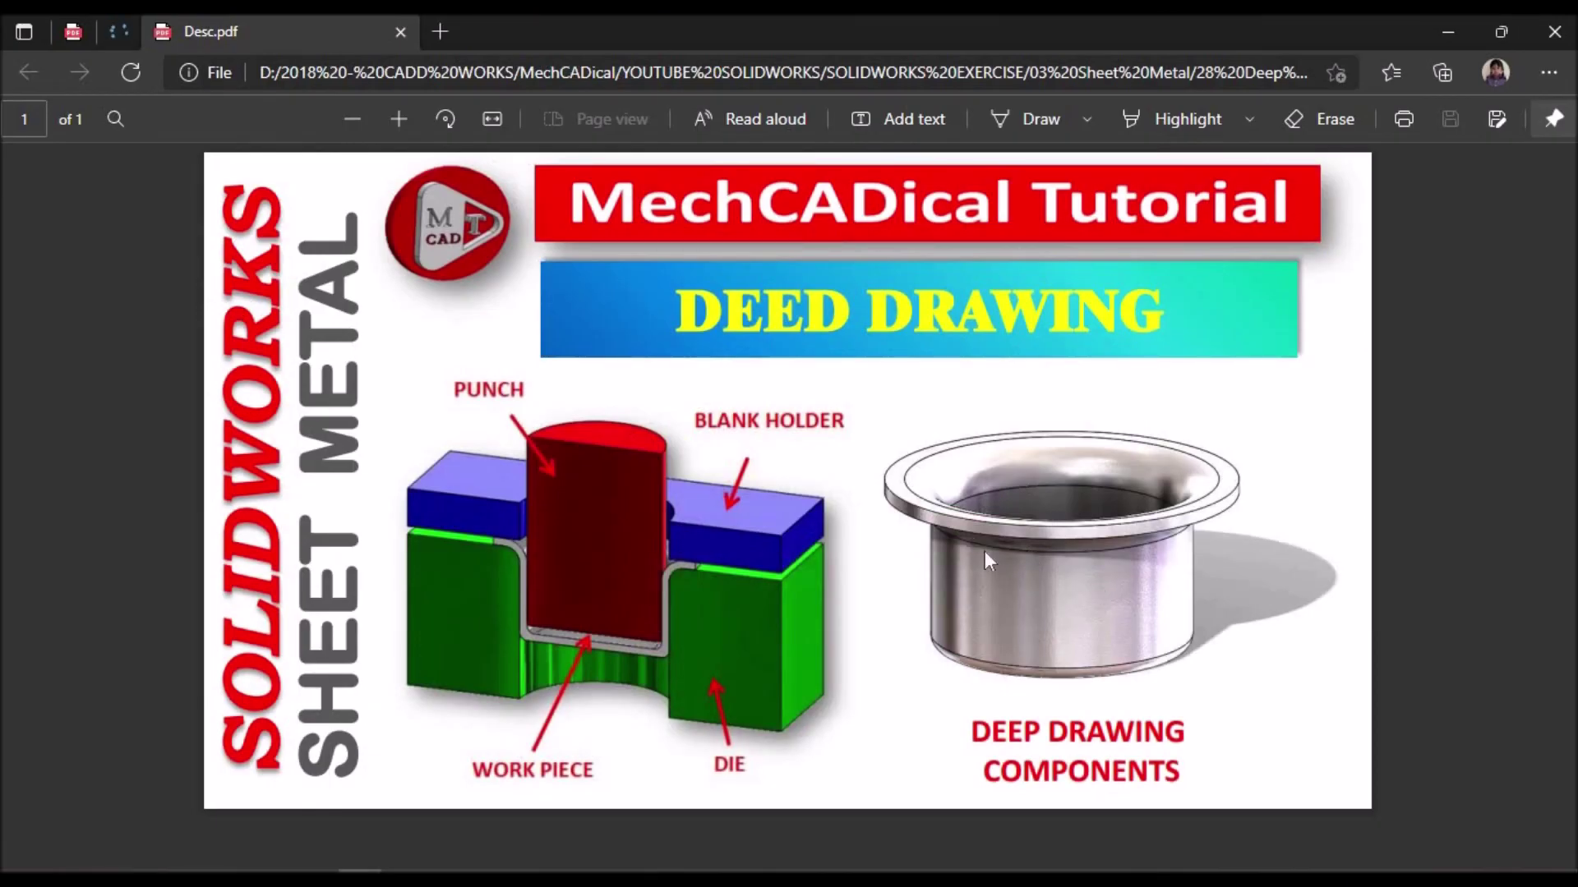